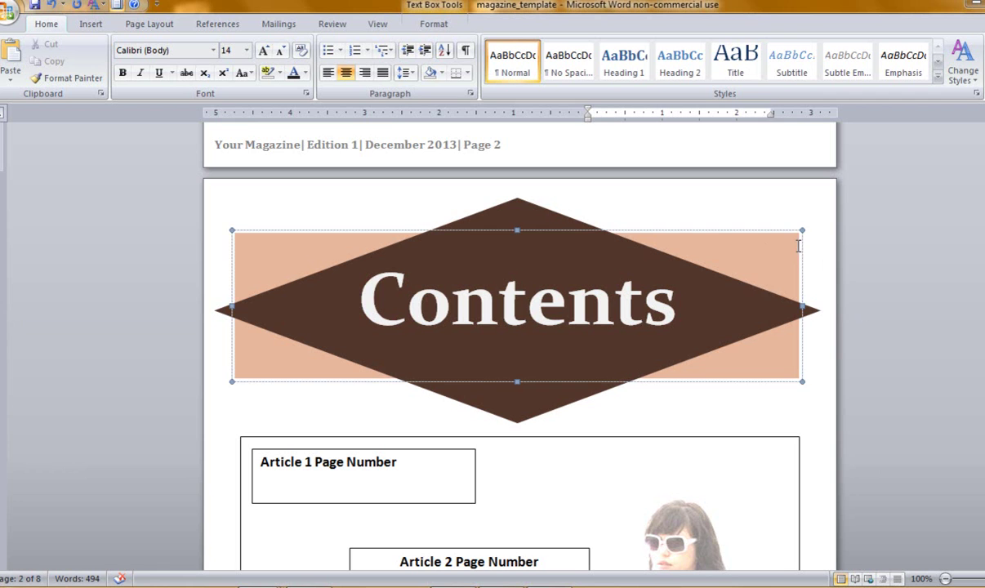
pyautogui.click(685, 260)
pyautogui.click(751, 288)
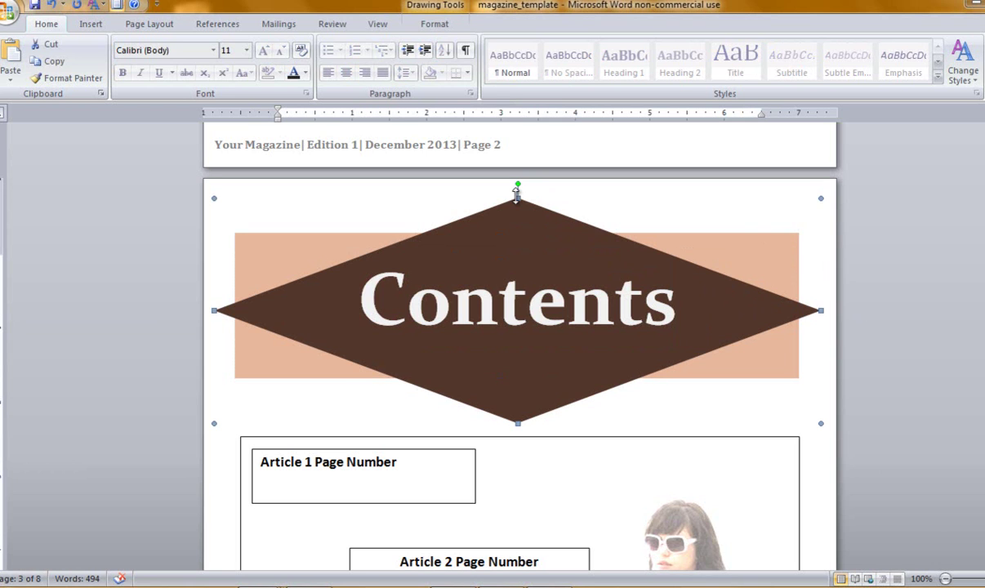
pyautogui.click(92, 25)
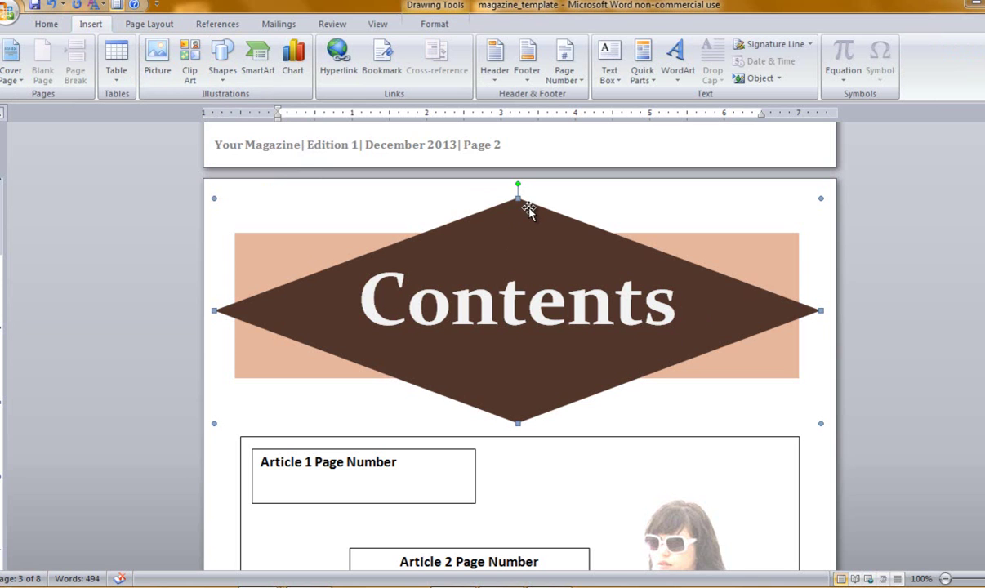
# - Fill the rectangular text box behind the Contents diamond with the Tea Tree Leaves picture as a custom texture
pyautogui.click(777, 256)
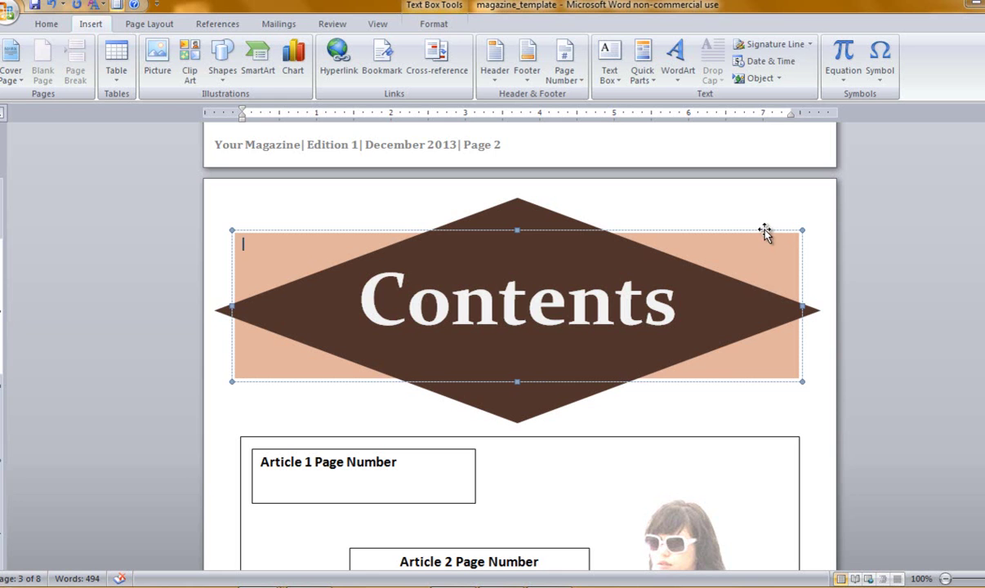
pyautogui.click(431, 27)
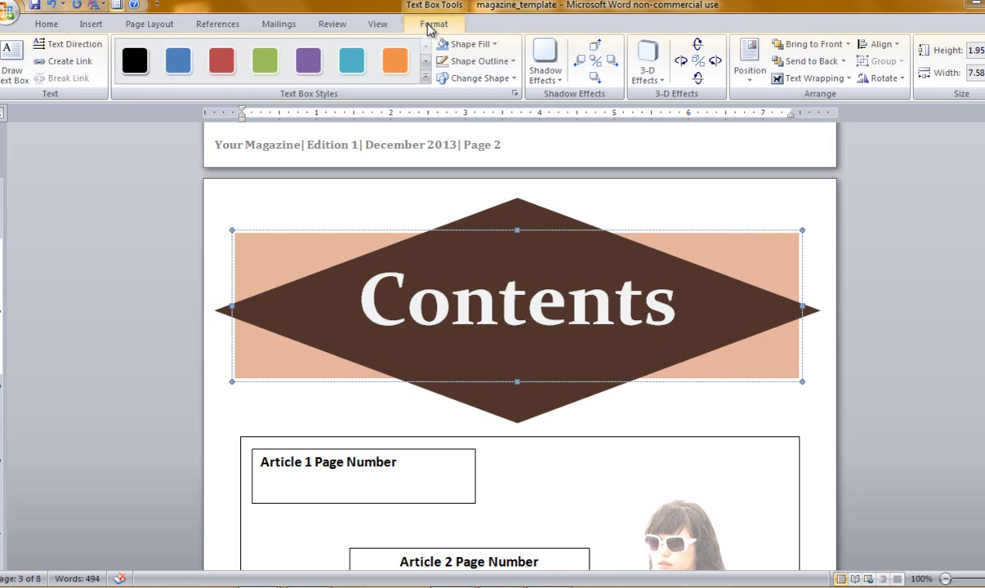
pyautogui.click(469, 47)
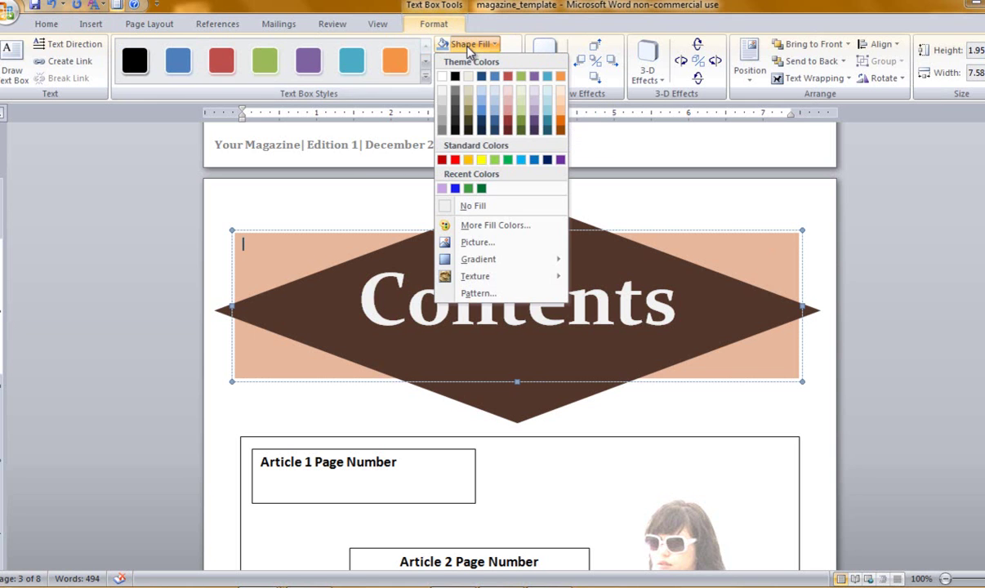
pyautogui.moveTo(480, 279)
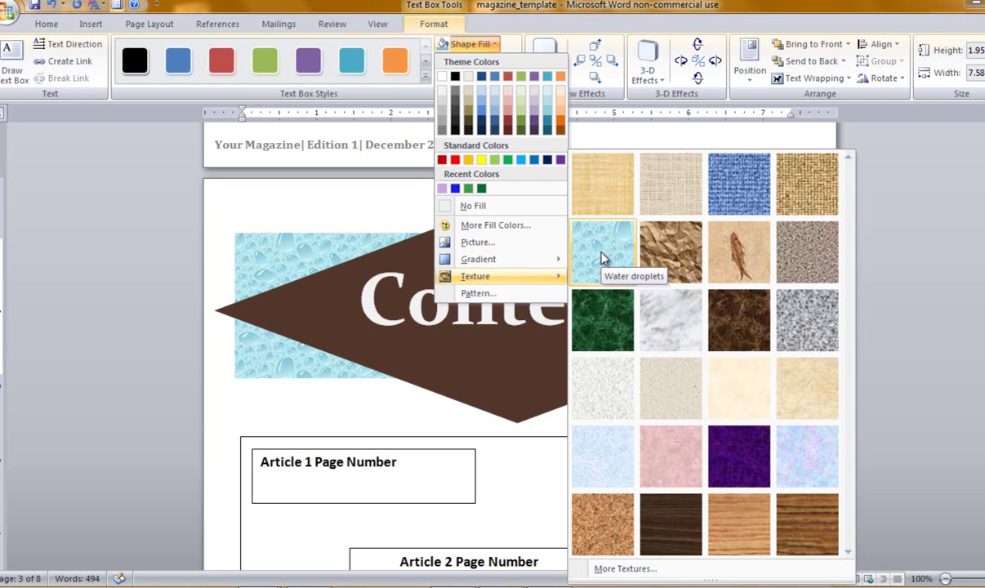
pyautogui.click(617, 574)
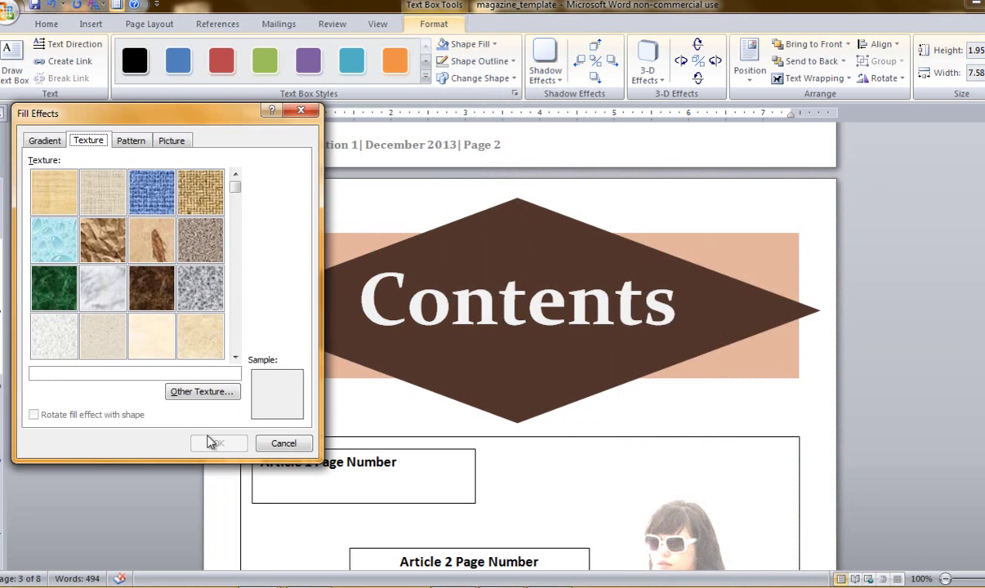
pyautogui.click(205, 392)
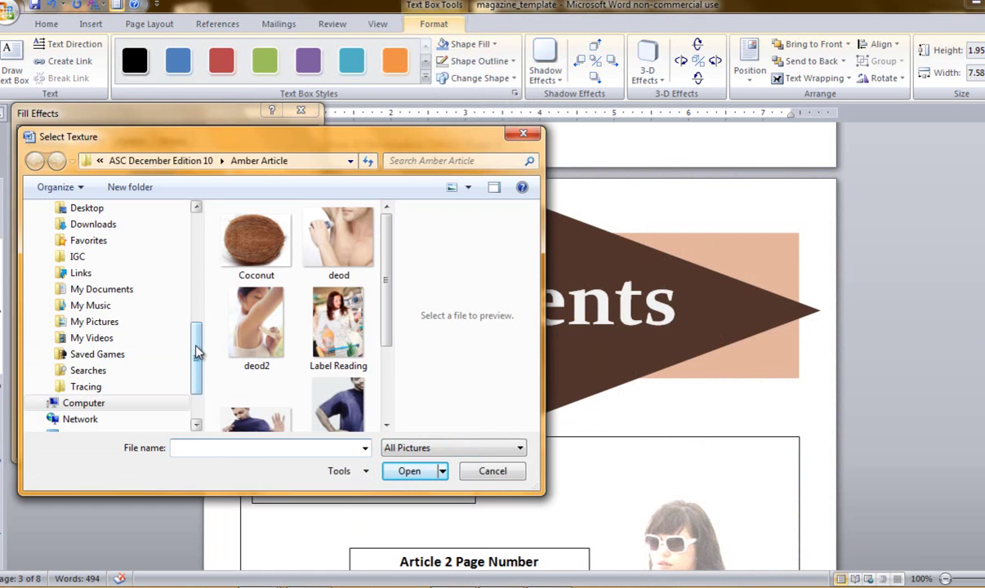
pyautogui.moveTo(385, 307); pyautogui.dragTo(381, 395)
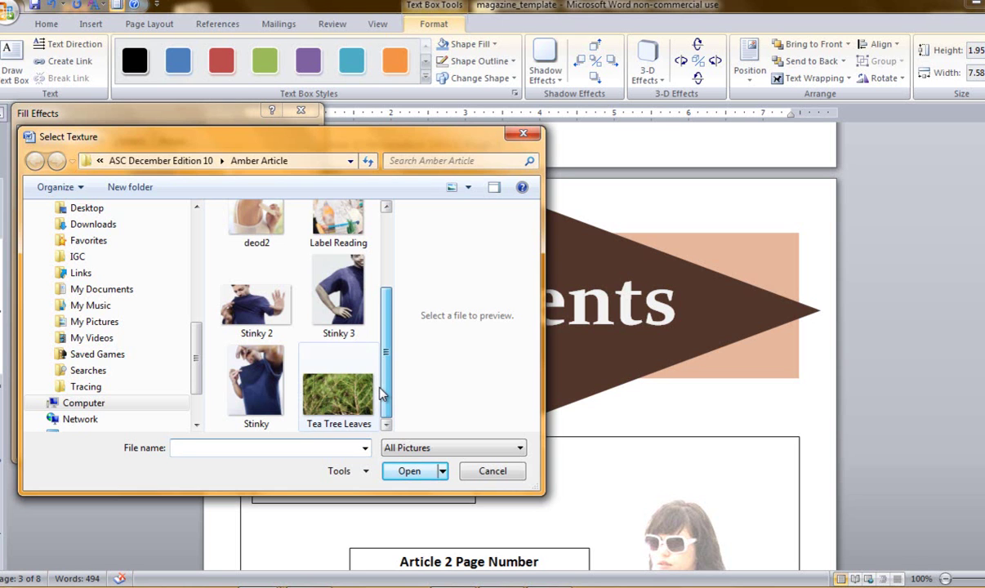
pyautogui.click(336, 393)
pyautogui.click(413, 472)
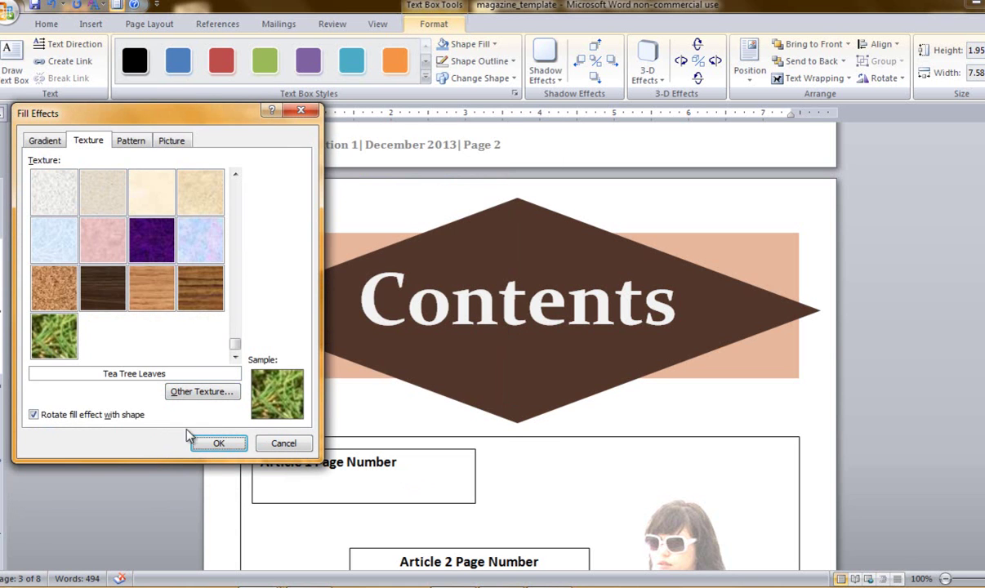
pyautogui.click(218, 443)
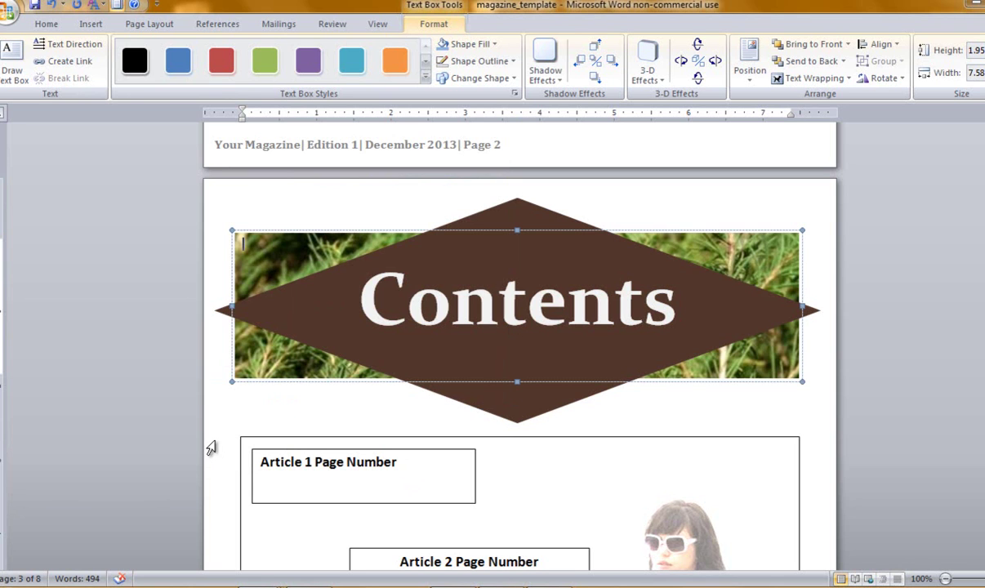
# - Fill the diamond behind the Contents heading with the darkest olive green theme colour
pyautogui.click(739, 308)
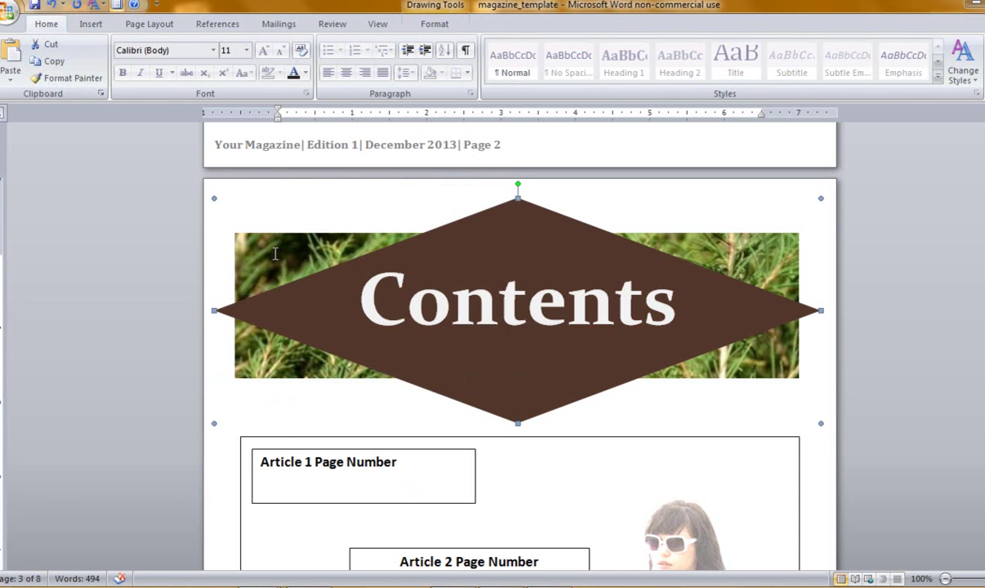
pyautogui.click(440, 26)
pyautogui.click(490, 44)
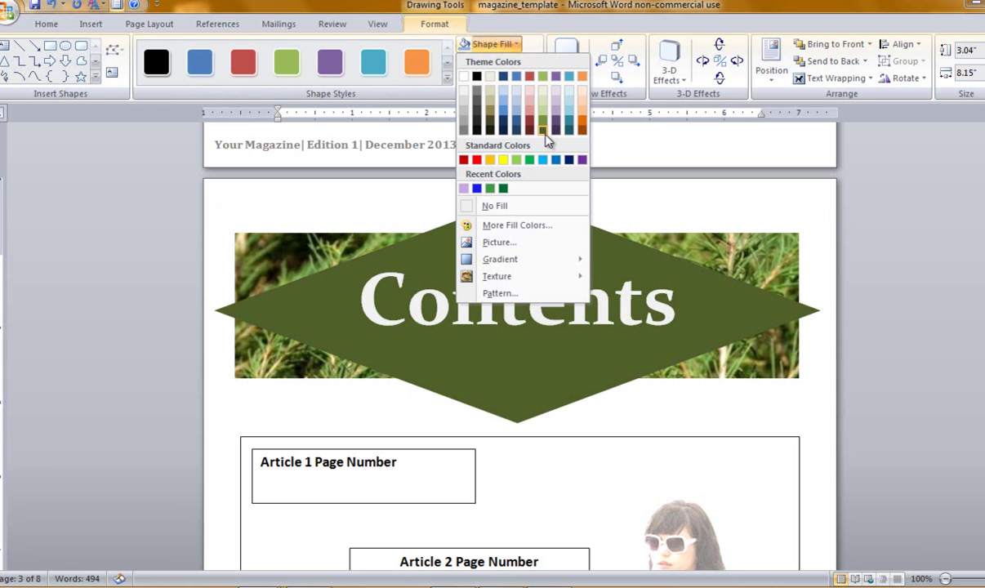
pyautogui.click(543, 130)
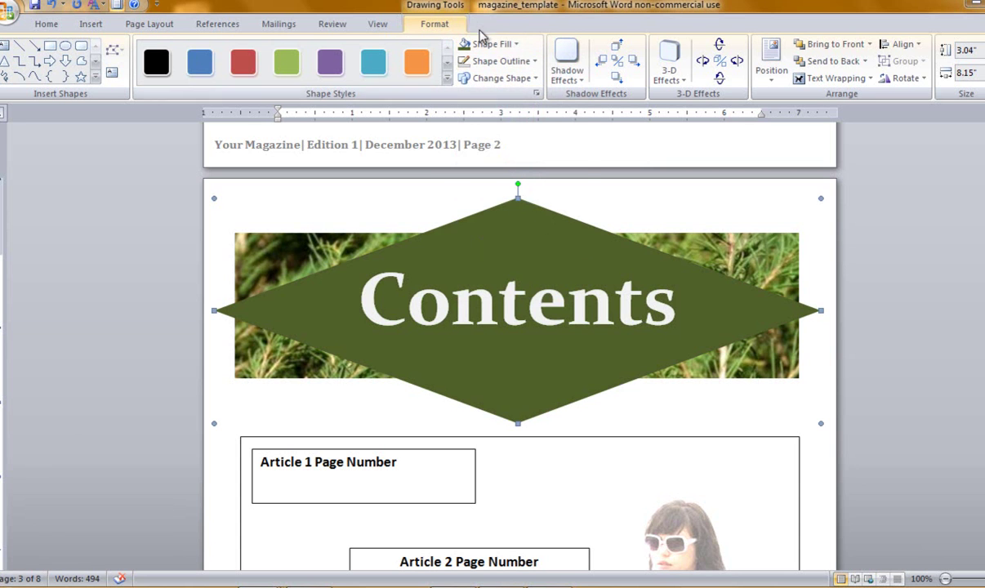
pyautogui.click(489, 43)
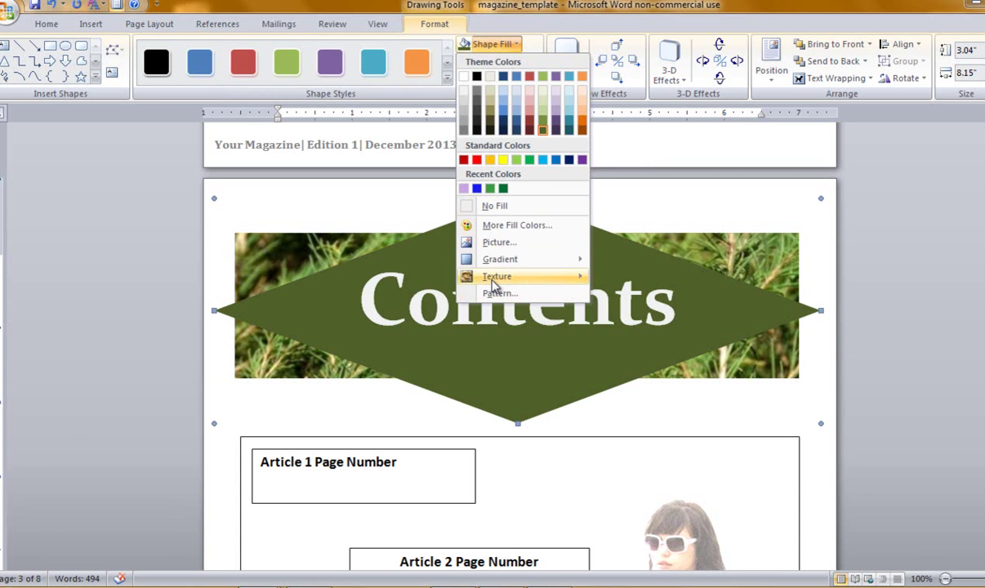
pyautogui.click(647, 569)
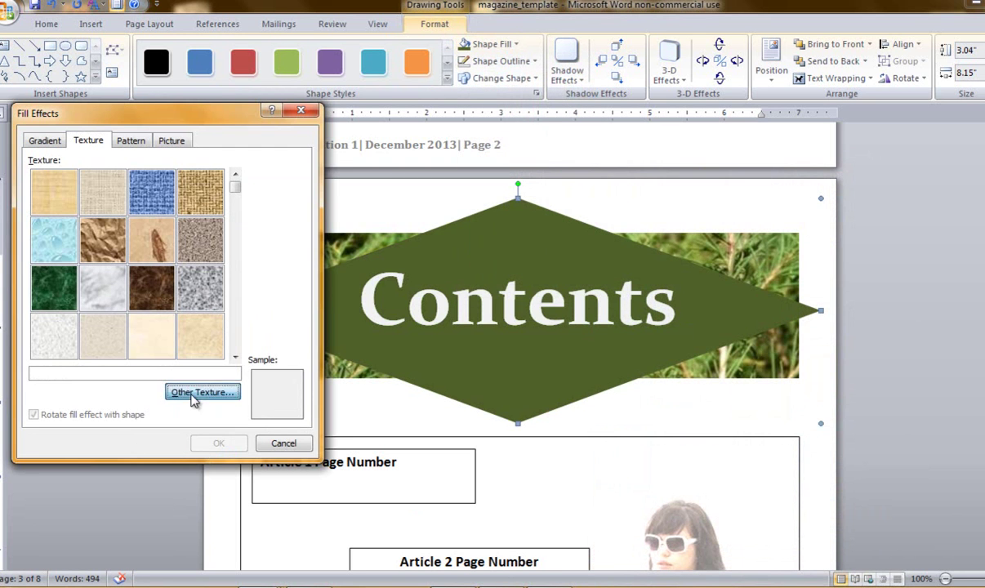
pyautogui.click(198, 392)
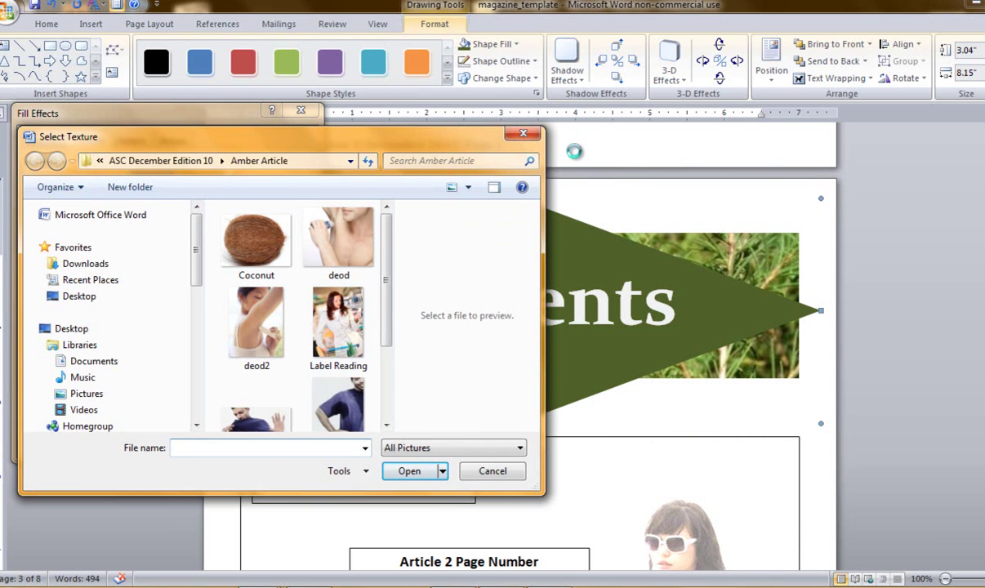
pyautogui.click(535, 137)
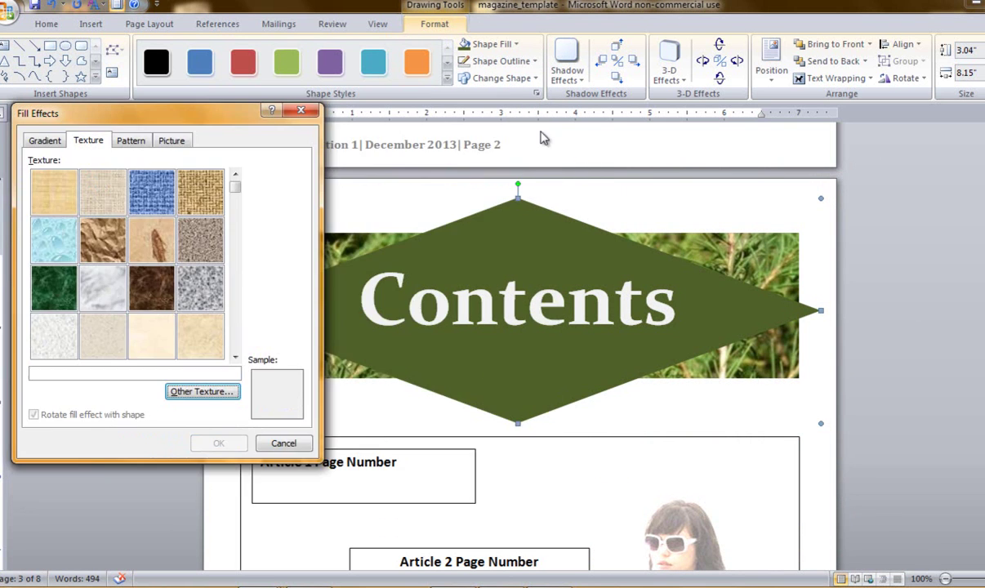
pyautogui.click(300, 110)
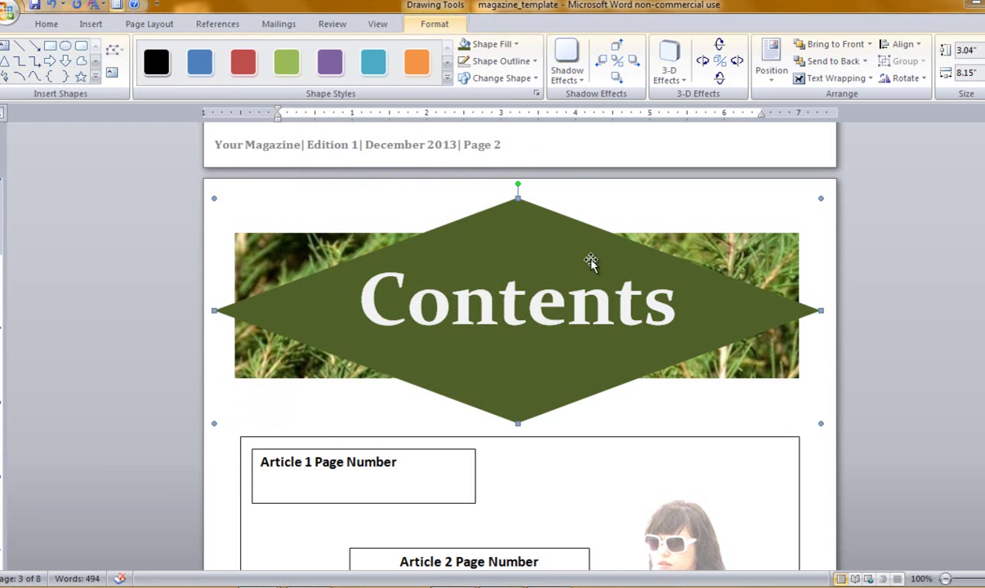
# - Give the diamond an outline with a weight of 3 pt
pyautogui.click(491, 65)
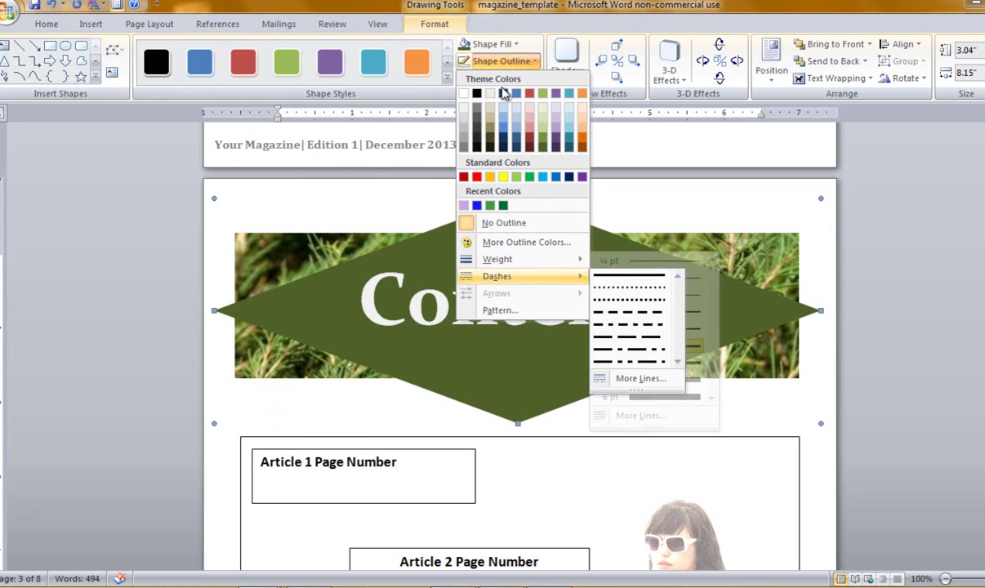
pyautogui.moveTo(502, 261)
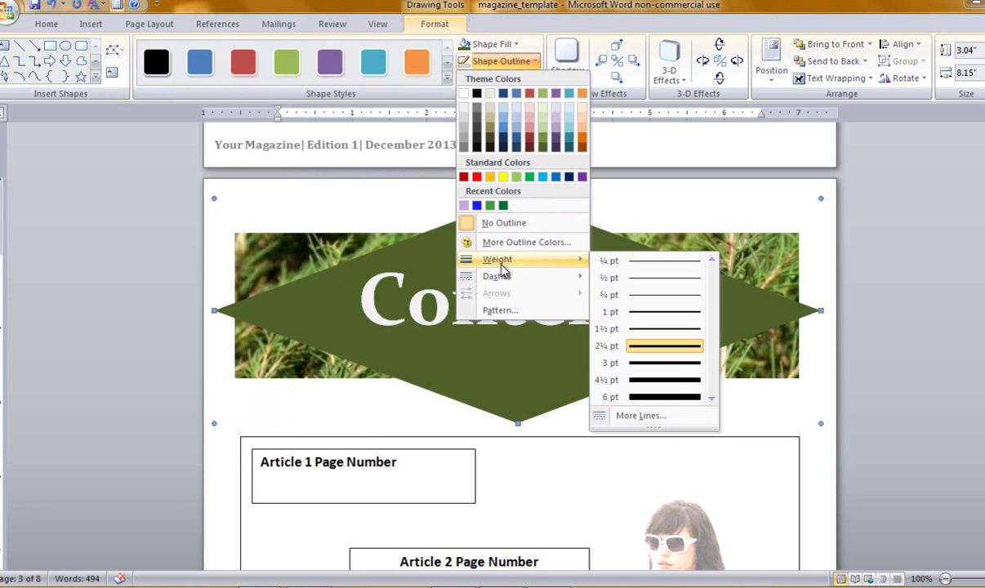
pyautogui.click(661, 365)
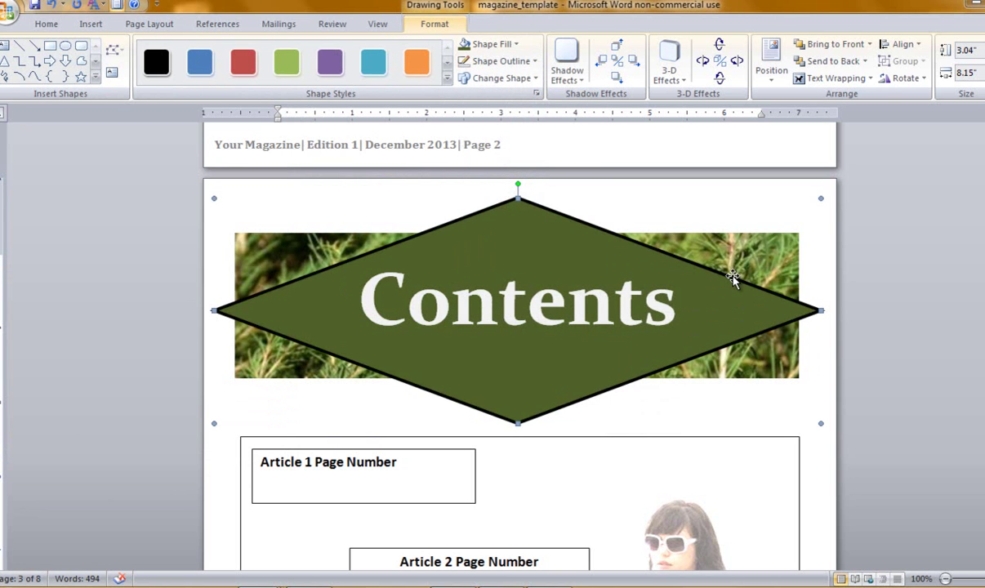
# - Change the font colour of the Contents heading to a light orange theme colour
pyautogui.click(530, 279)
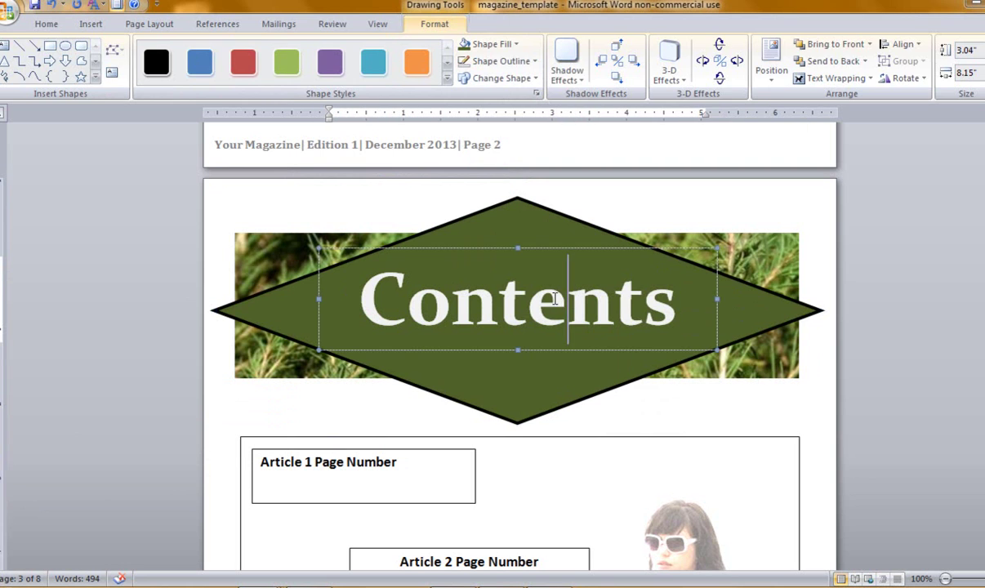
pyautogui.moveTo(641, 286); pyautogui.dragTo(359, 279)
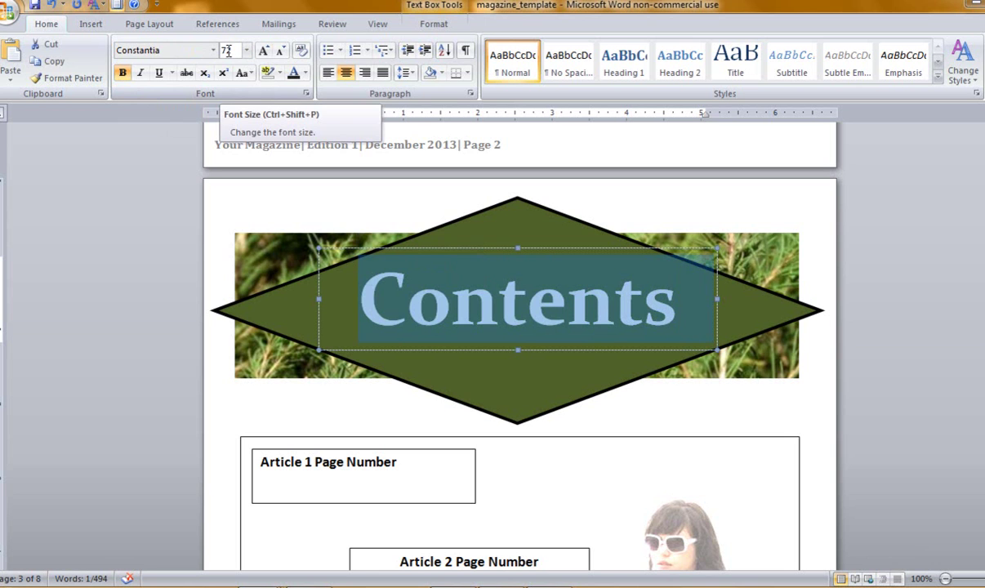
pyautogui.click(303, 74)
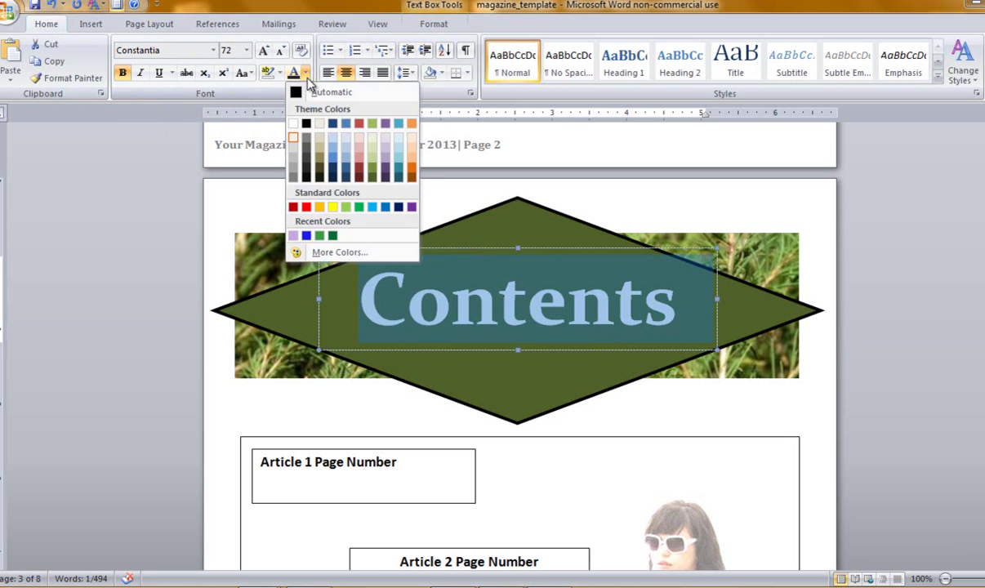
pyautogui.click(410, 144)
pyautogui.click(792, 380)
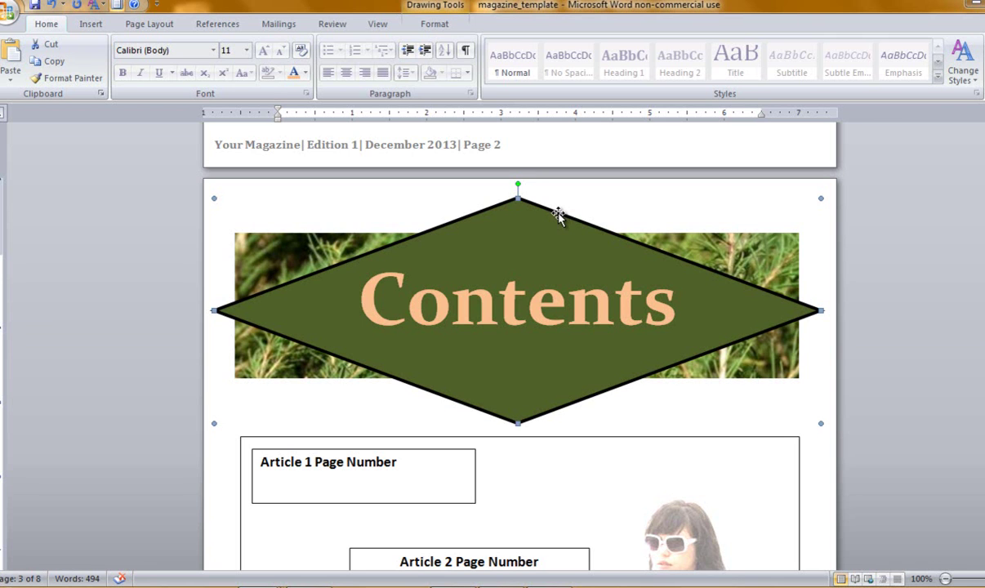
pyautogui.click(85, 26)
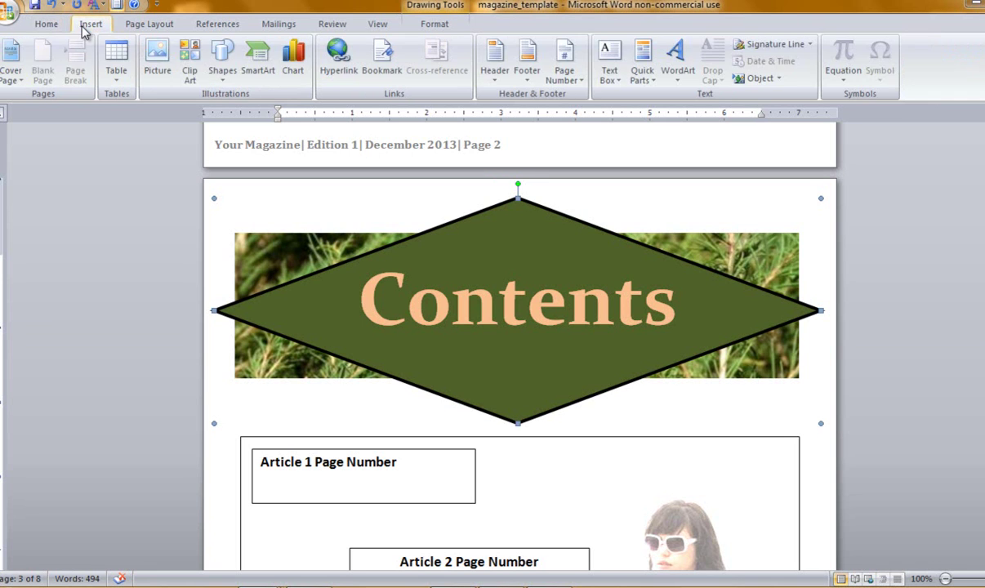
pyautogui.click(216, 68)
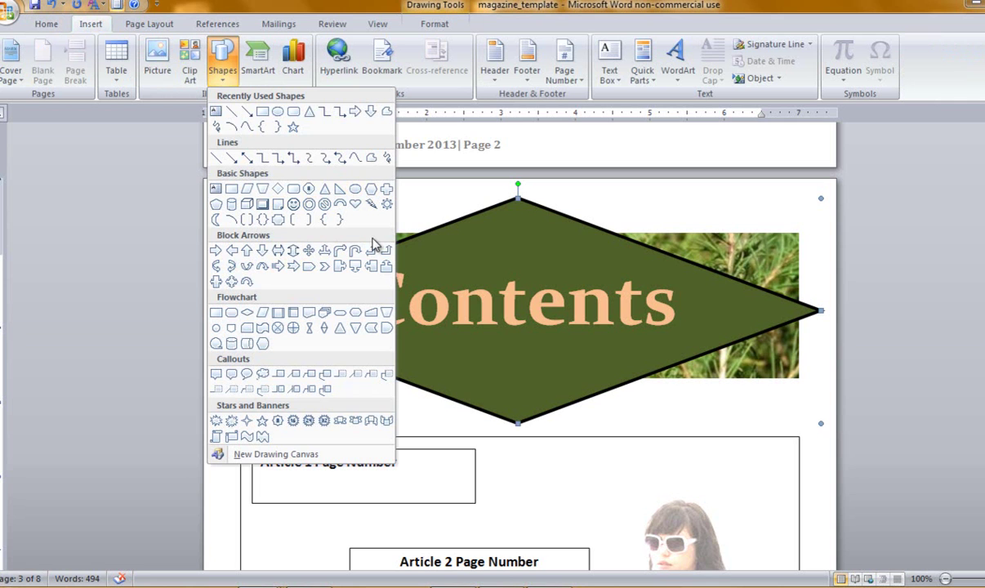
pyautogui.click(721, 366)
pyautogui.scroll(-5, 718, 366)
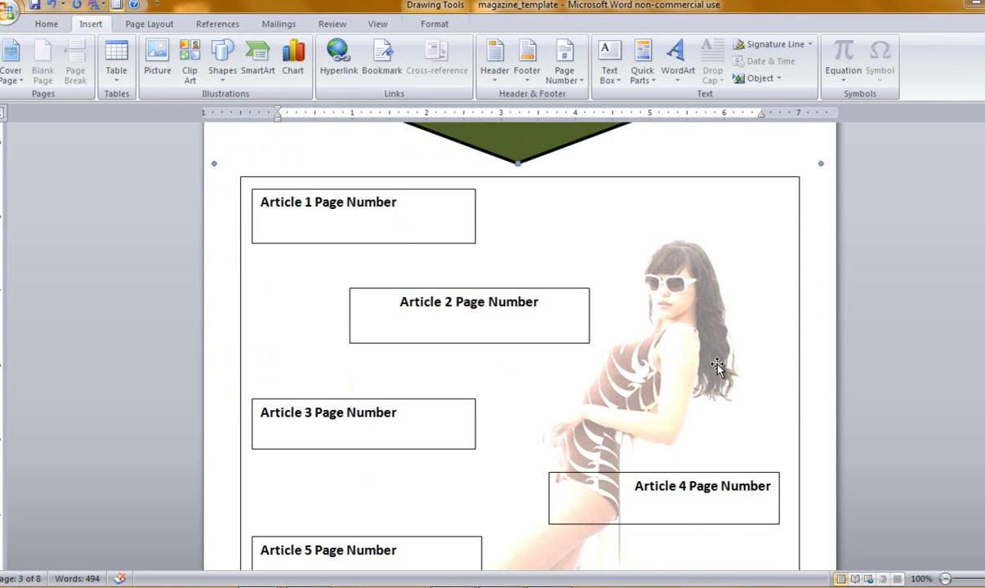
pyautogui.click(800, 338)
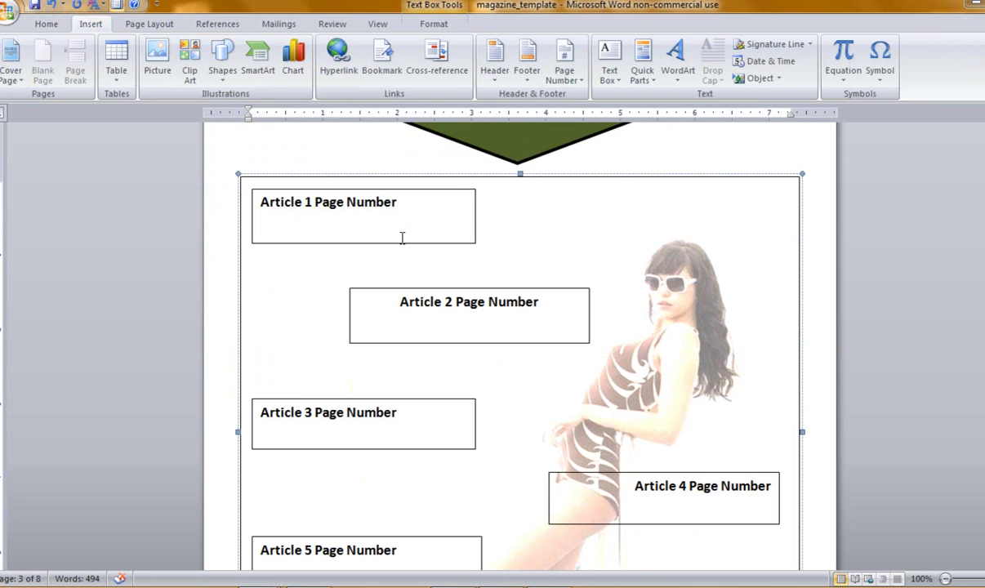
pyautogui.scroll(-4, 503, 418)
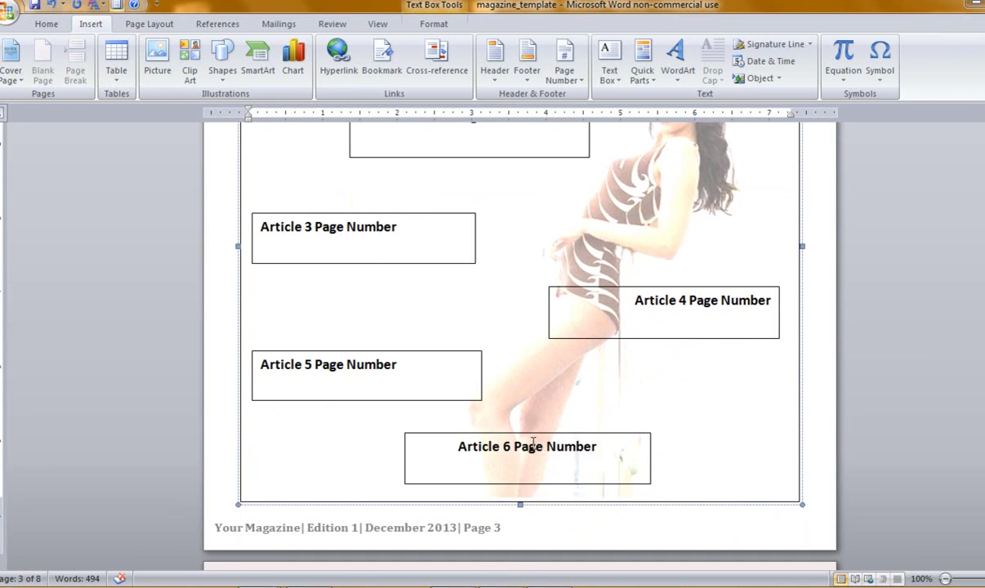
pyautogui.click(610, 447)
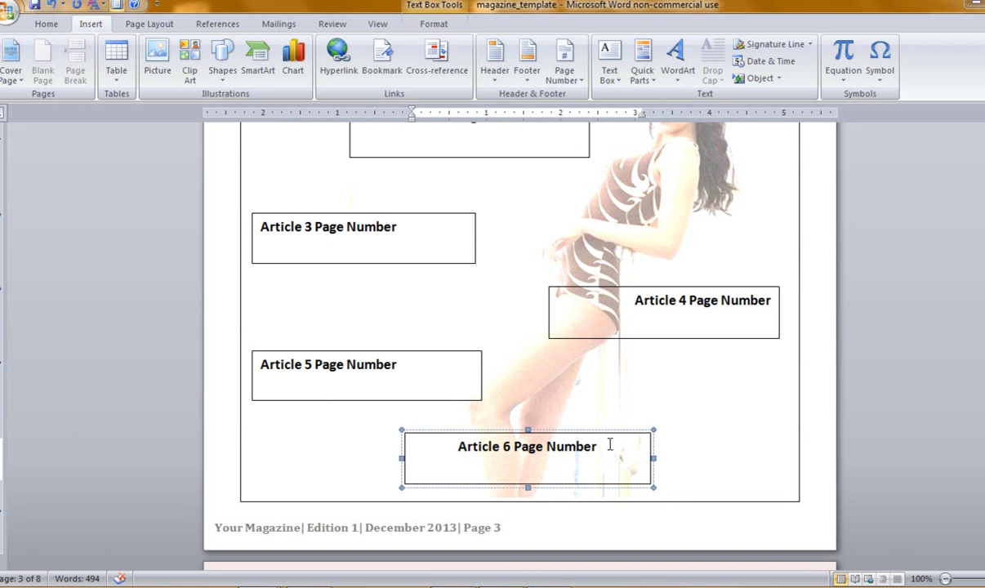
# - Delete the faded picture of the woman from the large text box behind the article boxes
pyautogui.scroll(5, 610, 444)
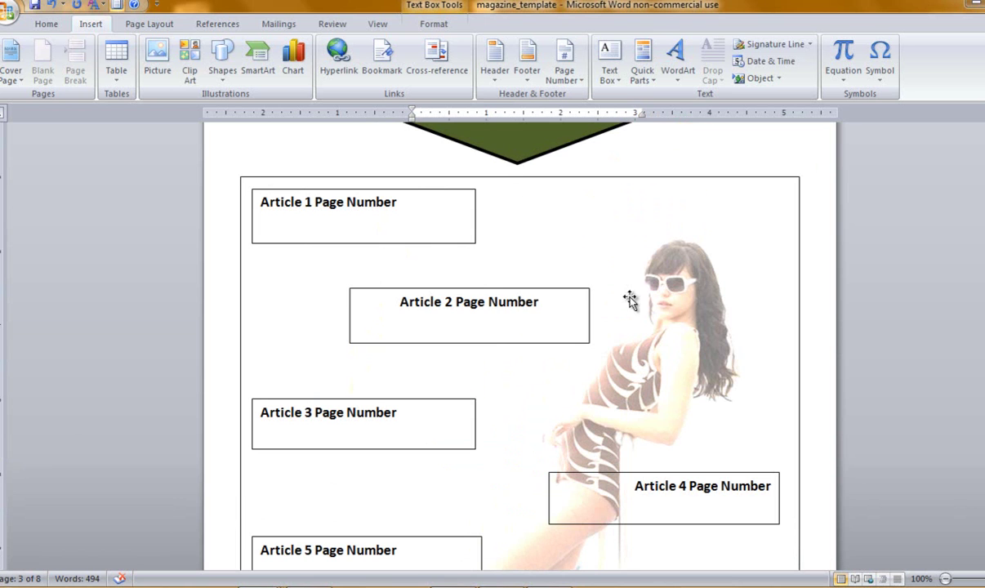
pyautogui.click(645, 334)
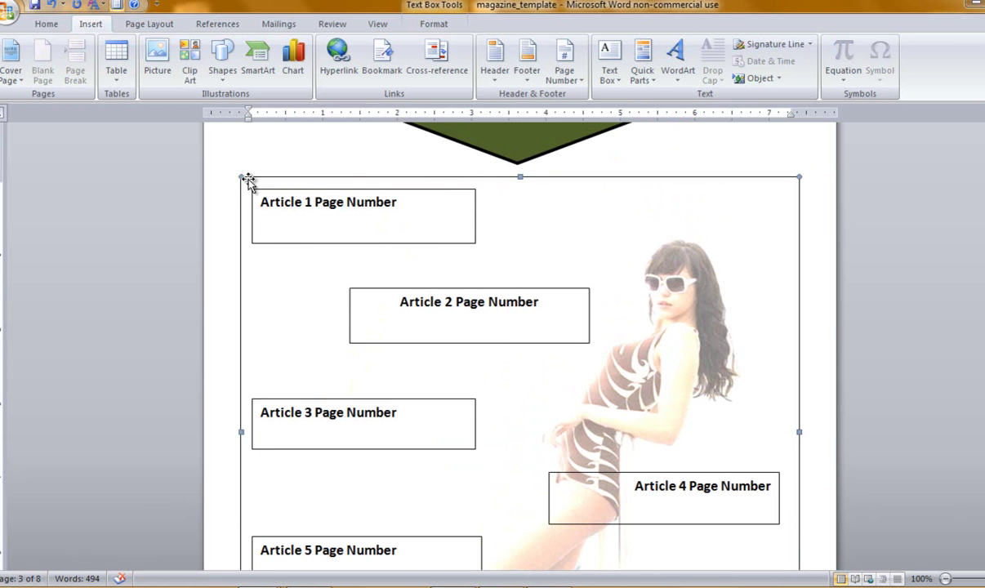
pyautogui.click(658, 318)
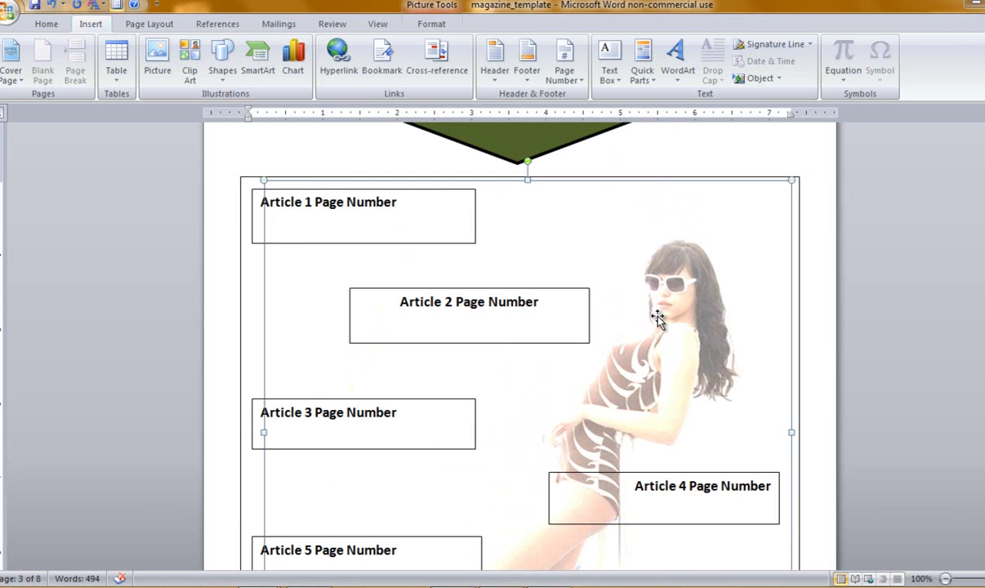
pyautogui.press('Delete')
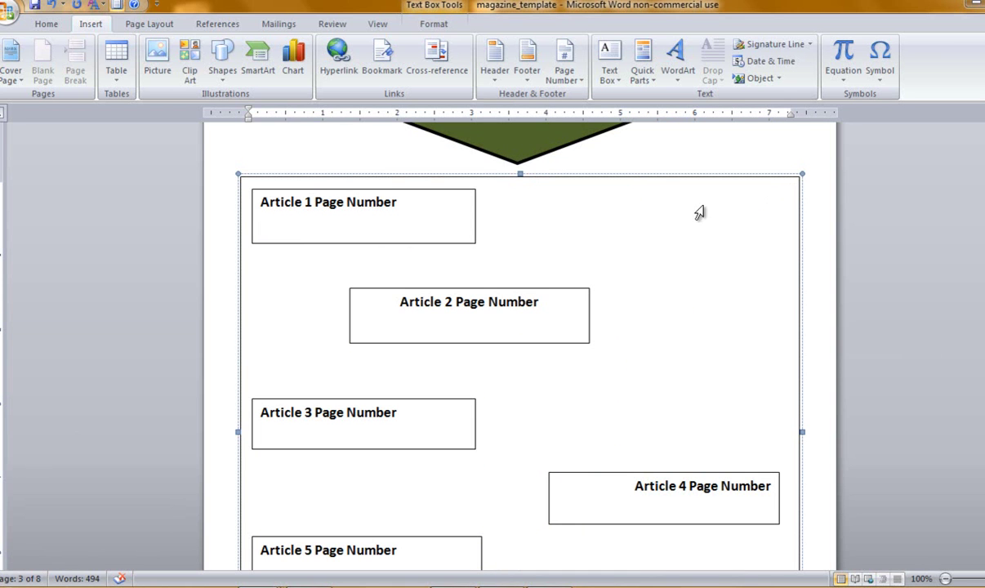
# - Centre the empty line in the large text box and insert the young_woman picture from the Desktop there
pyautogui.click(47, 24)
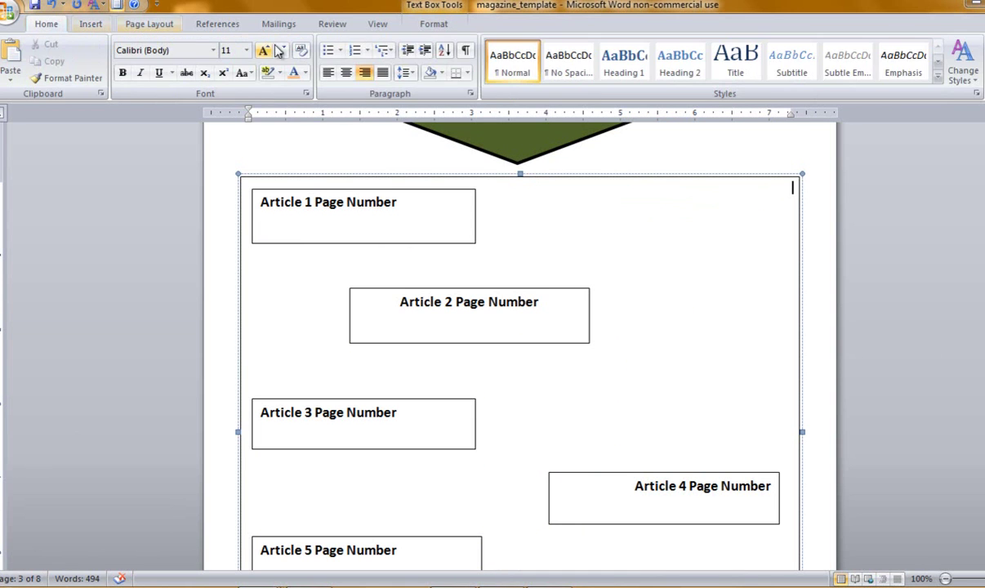
pyautogui.click(346, 73)
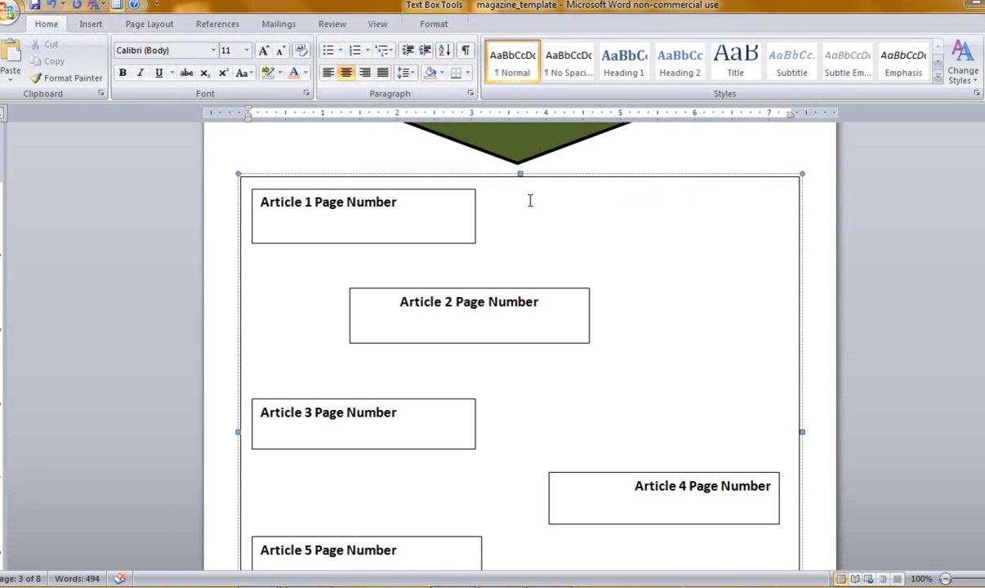
pyautogui.click(94, 23)
pyautogui.click(157, 66)
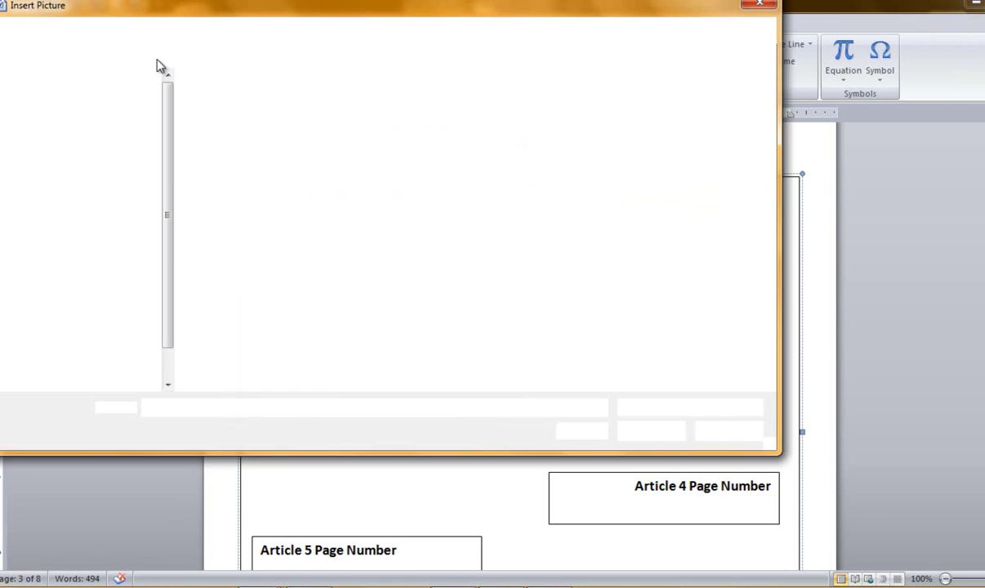
pyautogui.click(41, 197)
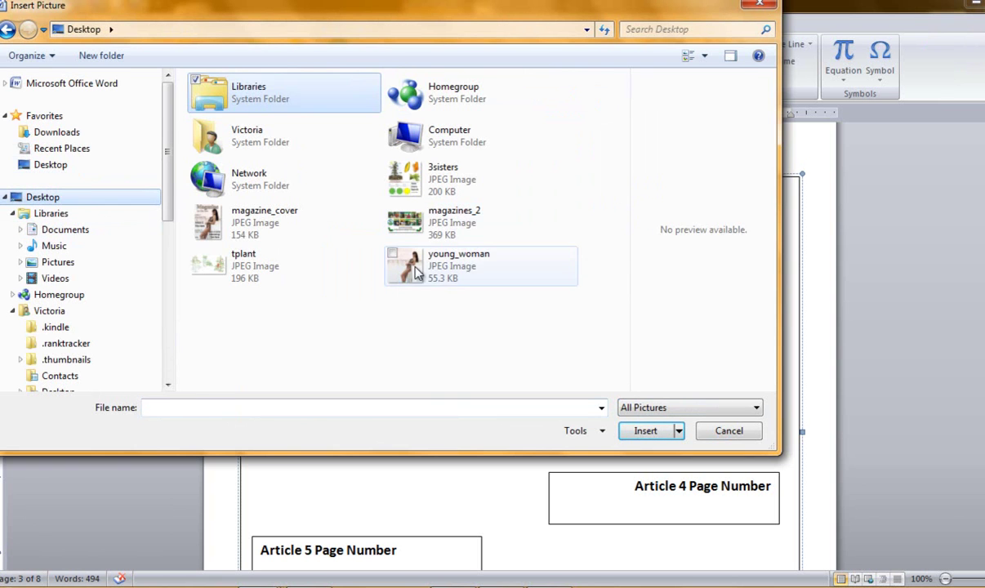
pyautogui.click(490, 265)
pyautogui.click(641, 431)
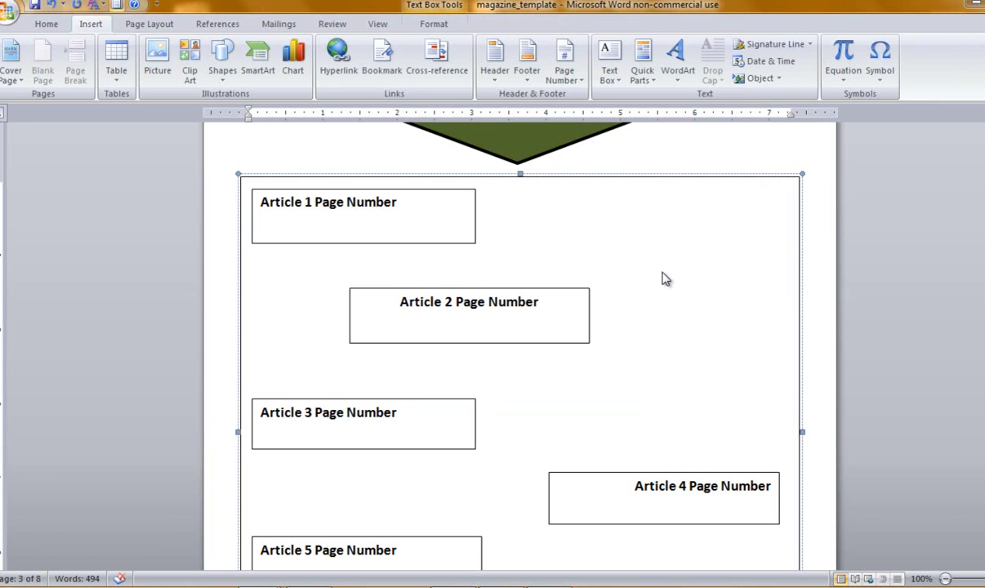
pyautogui.scroll(-5, 662, 277)
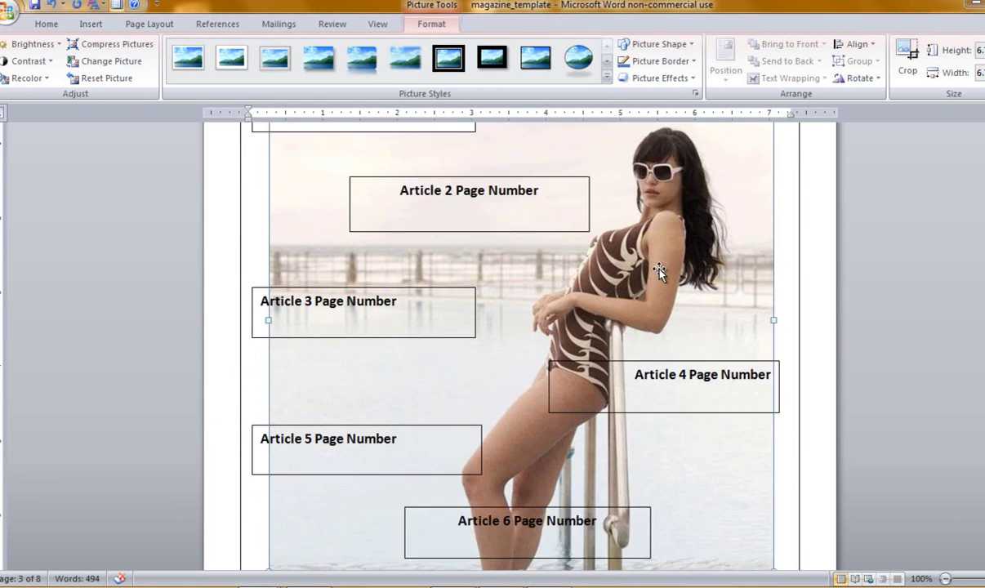
pyautogui.scroll(4, 660, 269)
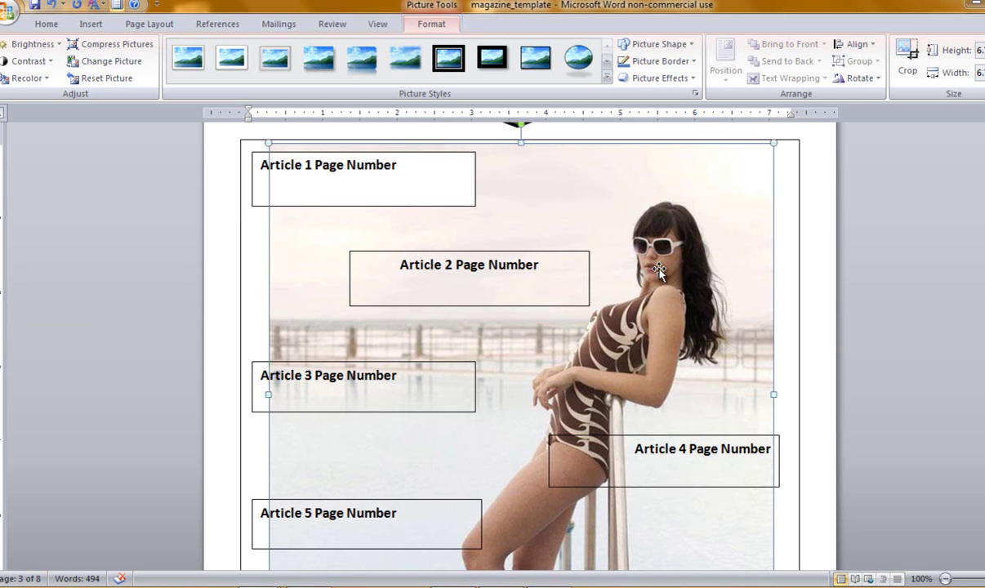
# - Recolour the inserted picture with the Accent color 6 Dark variation and set its brightness to 41%
pyautogui.rightClick(659, 175)
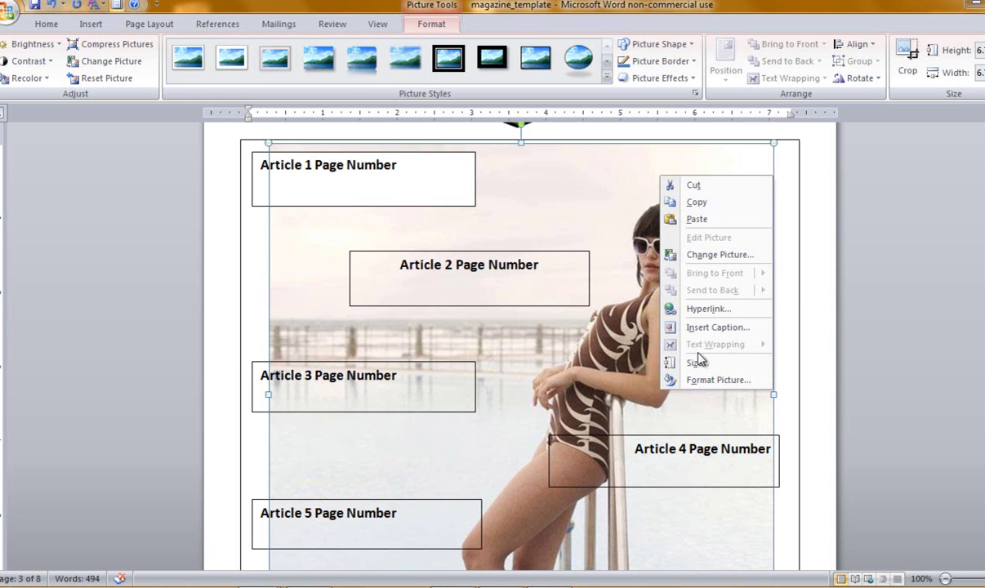
pyautogui.click(700, 381)
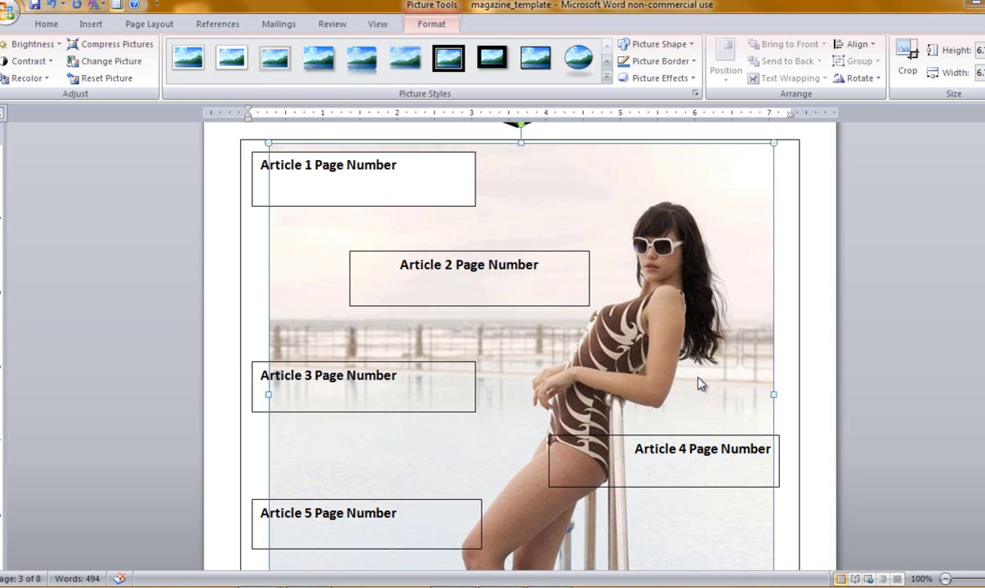
pyautogui.moveTo(560, 128); pyautogui.dragTo(263, 136)
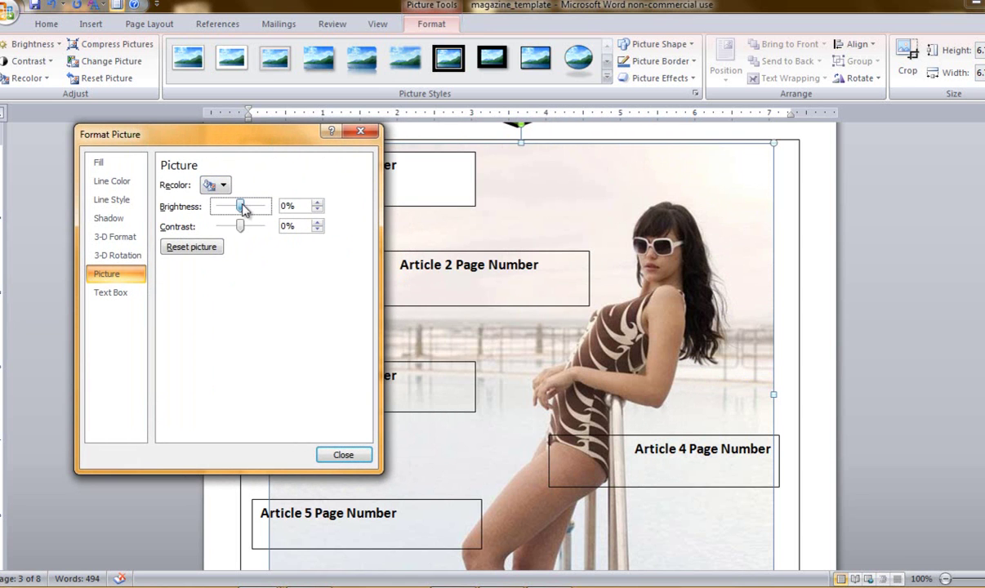
pyautogui.moveTo(238, 205)
pyautogui.mouseDown()
pyautogui.moveTo(258, 210)
pyautogui.moveTo(245, 210)
pyautogui.mouseUp()
pyautogui.click(224, 187)
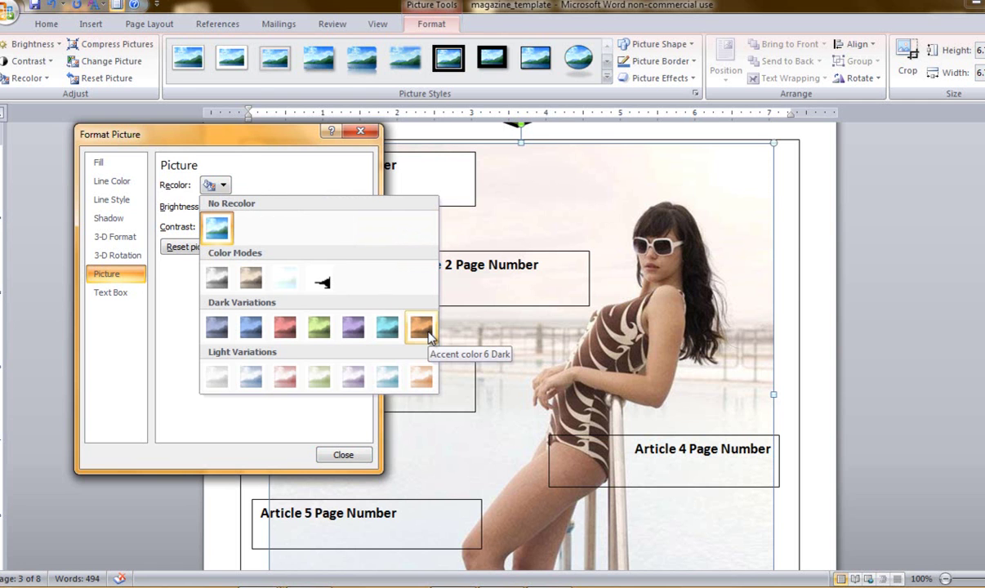
pyautogui.click(428, 332)
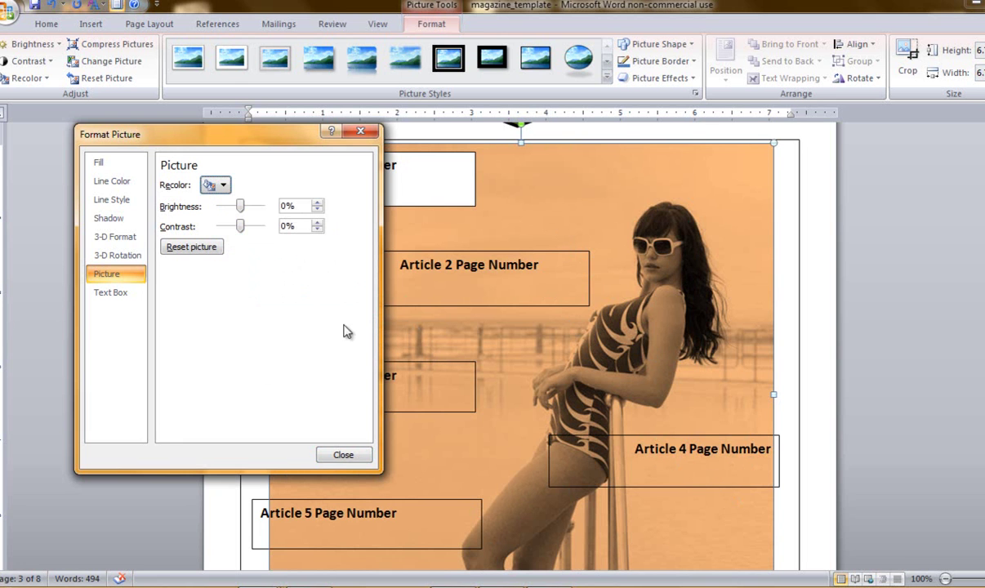
pyautogui.moveTo(241, 205); pyautogui.dragTo(249, 208)
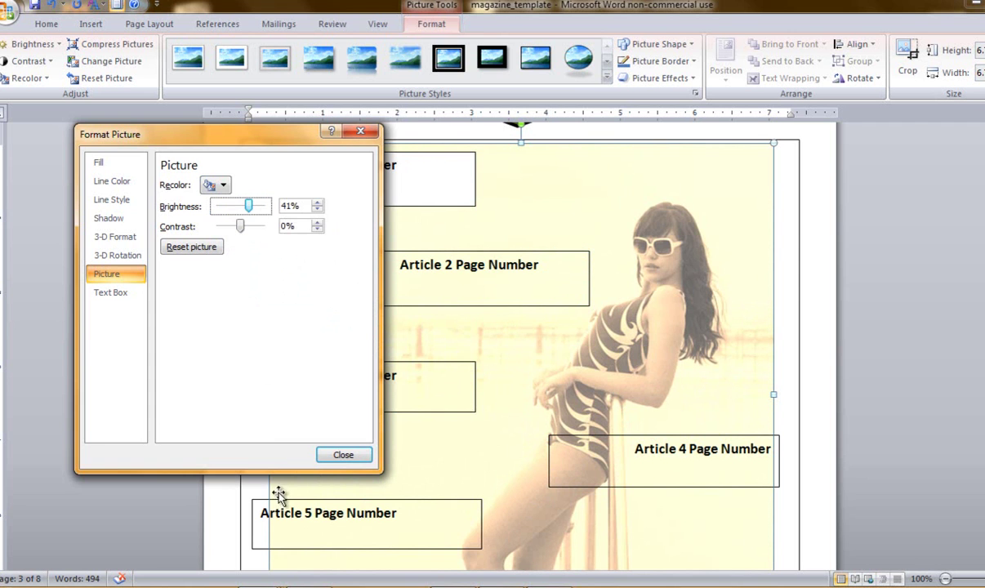
pyautogui.click(343, 454)
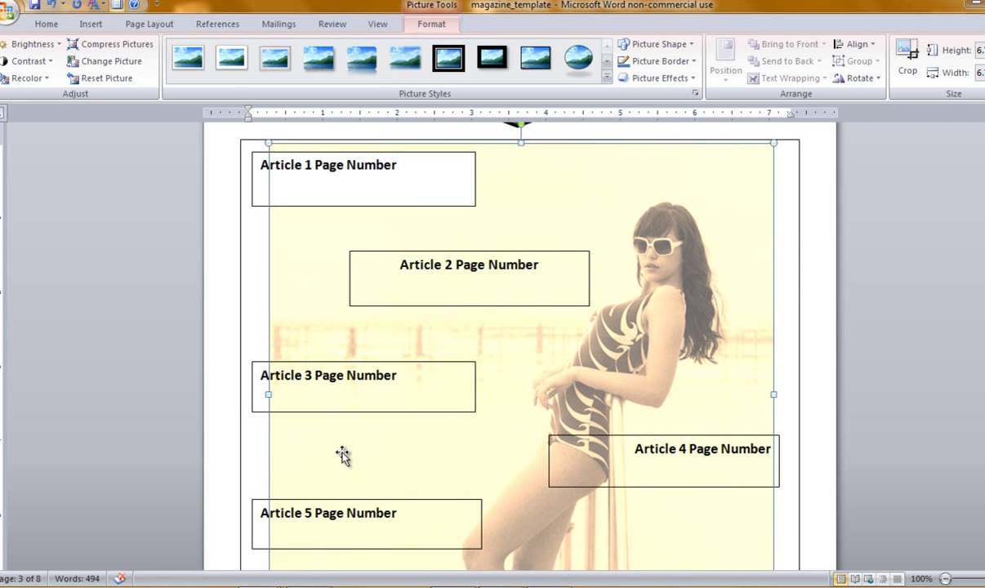
# - Set the fill of the Article 1 Page Number text box to No Fill
pyautogui.click(460, 197)
pyautogui.click(460, 197)
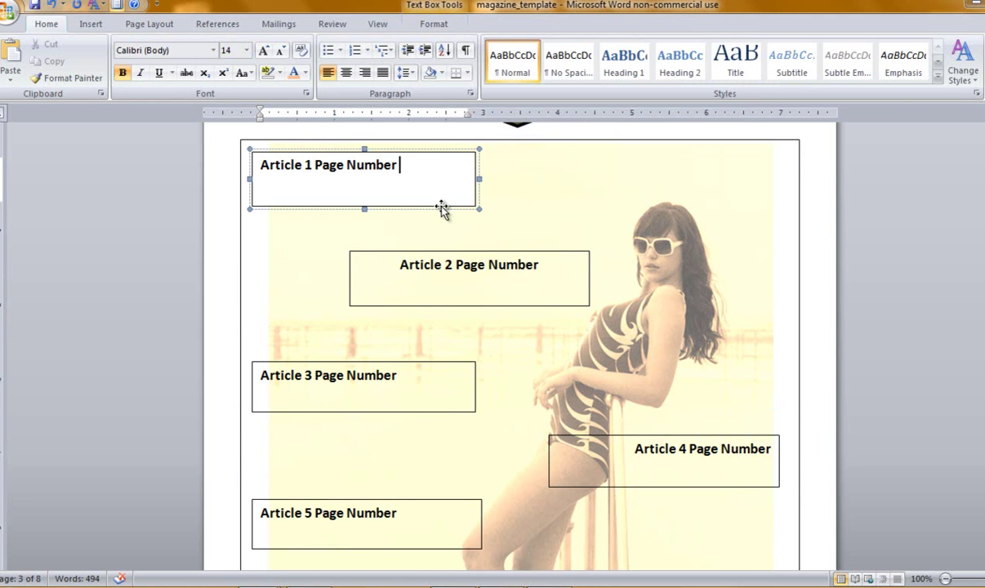
pyautogui.click(434, 25)
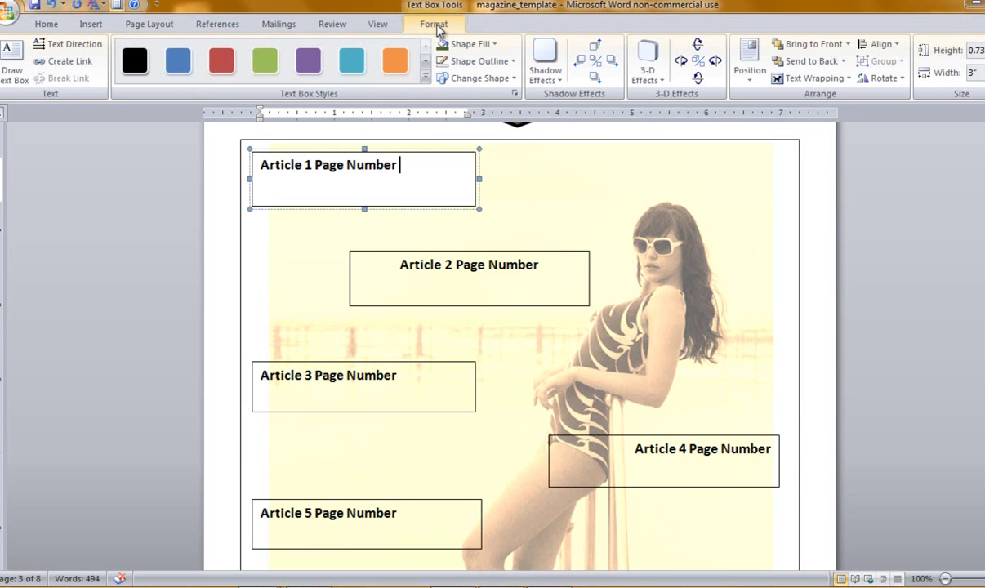
pyautogui.click(468, 44)
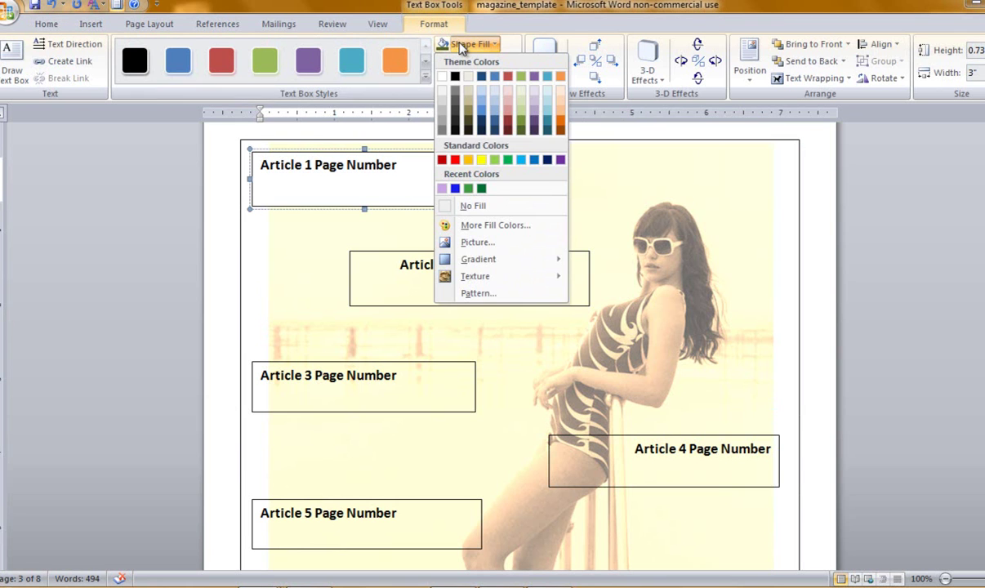
pyautogui.click(472, 208)
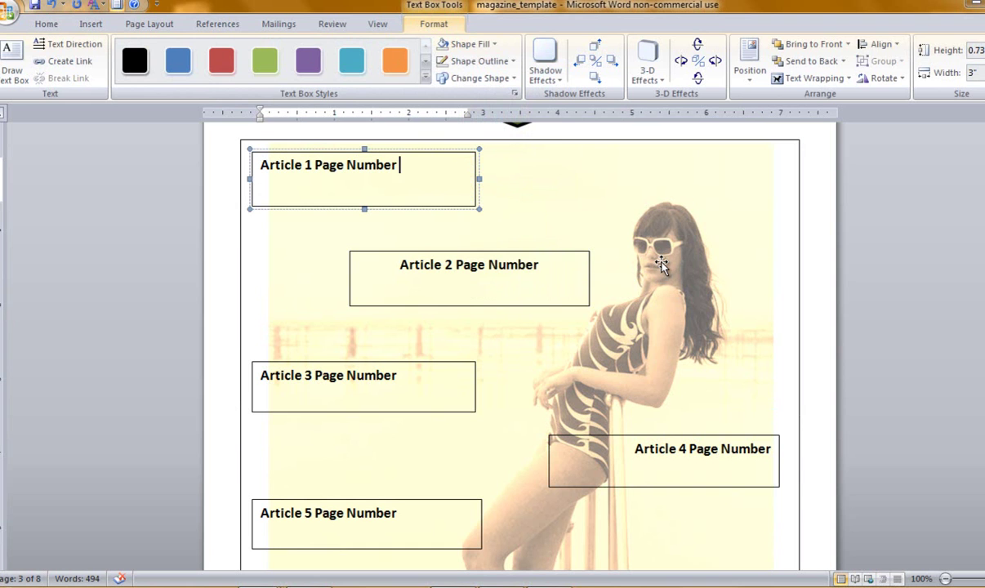
pyautogui.click(583, 254)
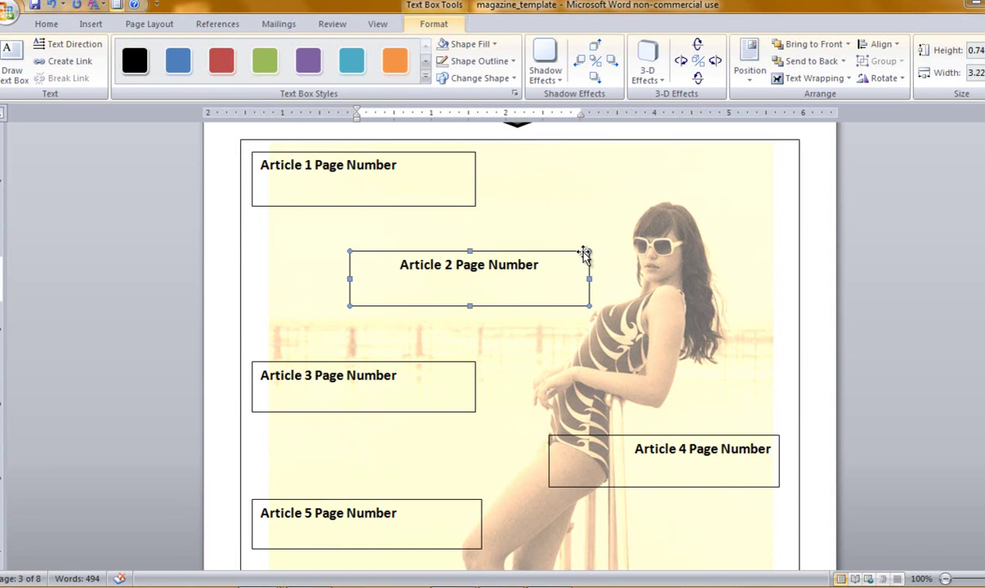
pyautogui.click(471, 45)
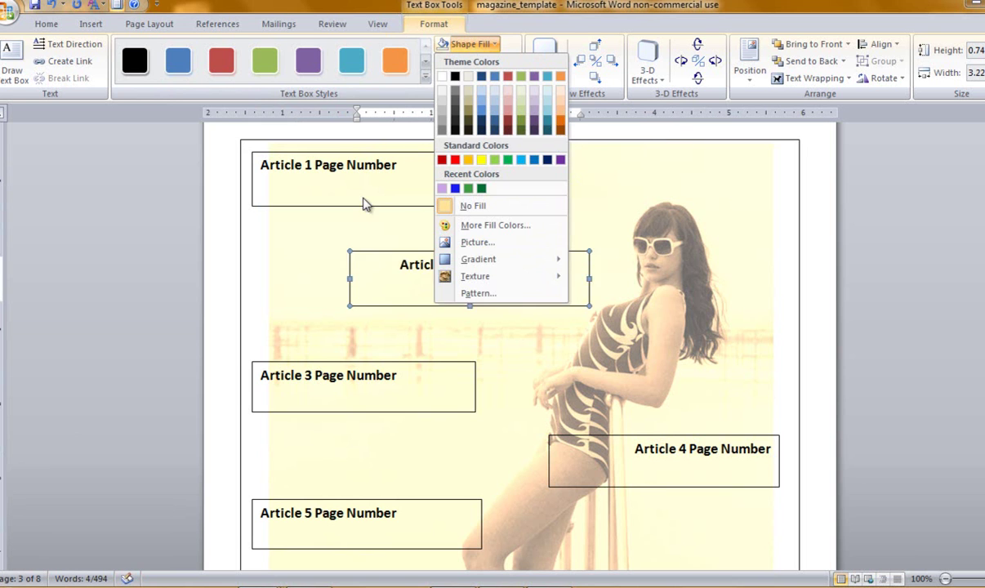
pyautogui.click(331, 294)
pyautogui.click(369, 209)
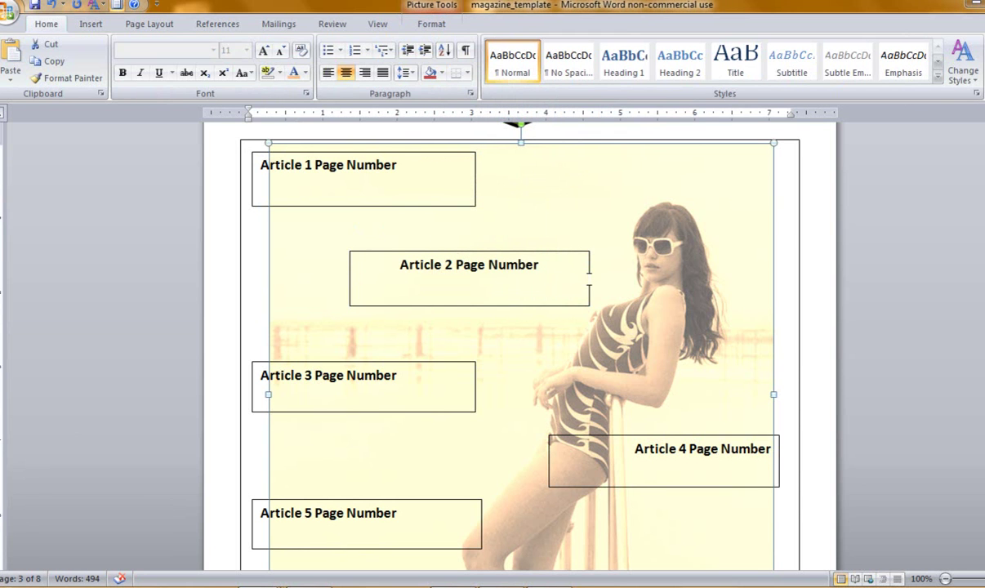
# - Remove the outline of the Article 2 Page Number text box
pyautogui.click(588, 279)
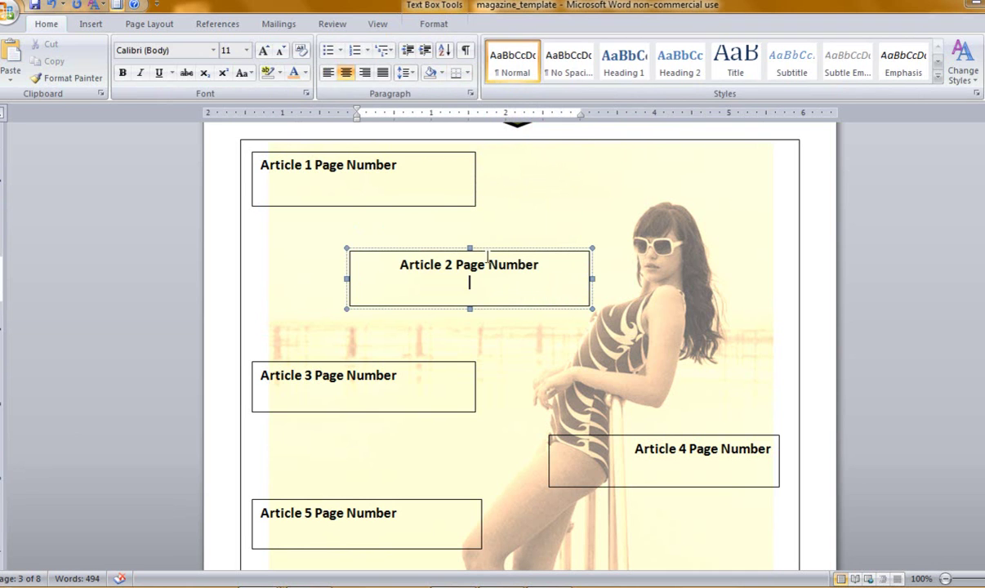
pyautogui.click(433, 23)
pyautogui.click(477, 61)
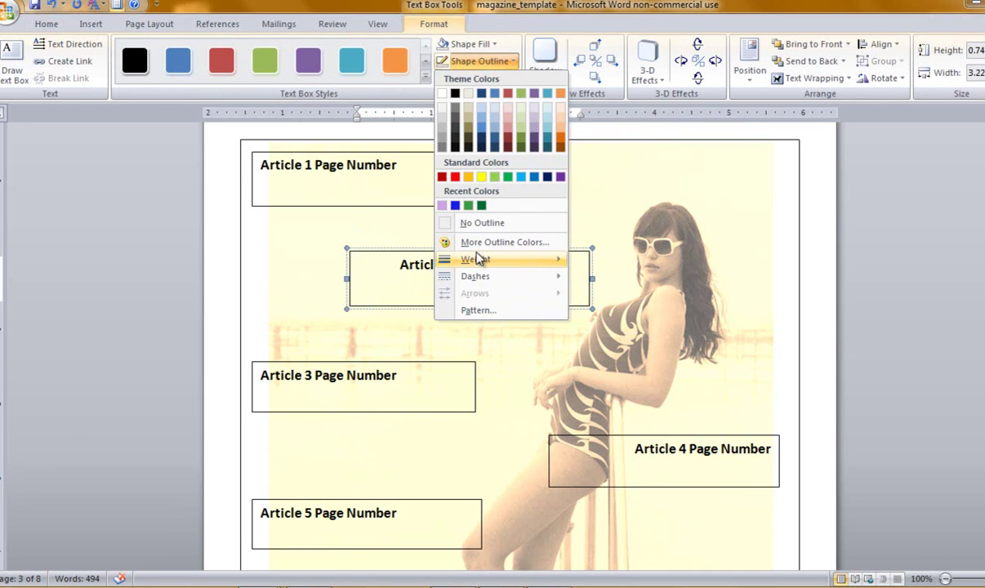
pyautogui.click(450, 222)
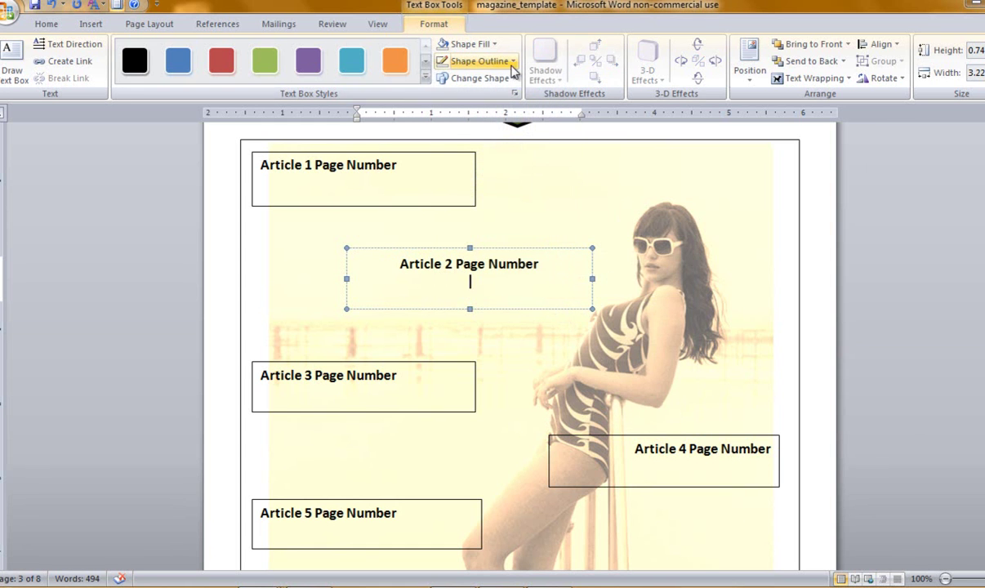
# - Give the Article 2 Page Number text box an outline with a weight of ¼ pt
pyautogui.click(472, 61)
pyautogui.moveTo(493, 262)
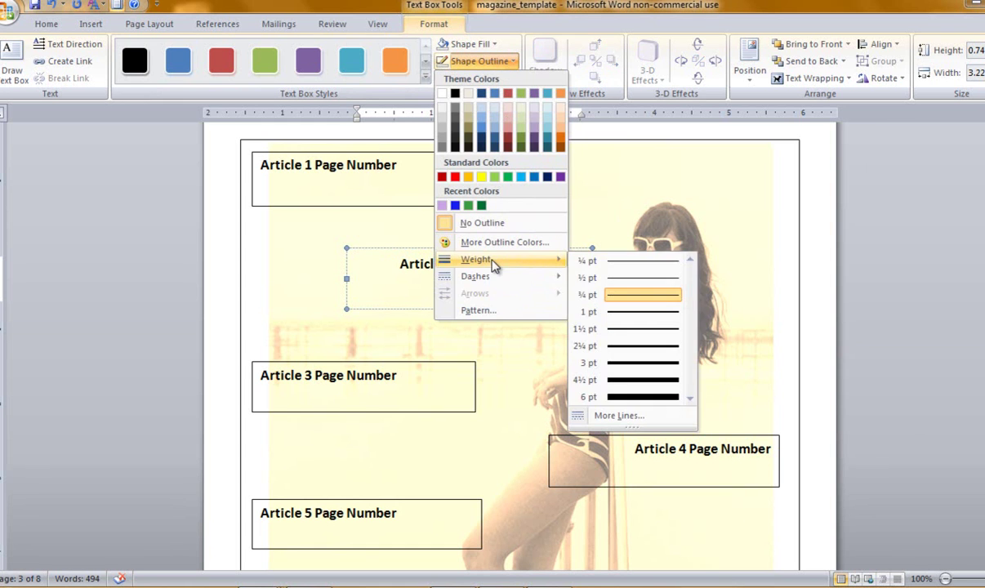
pyautogui.click(630, 258)
pyautogui.click(688, 185)
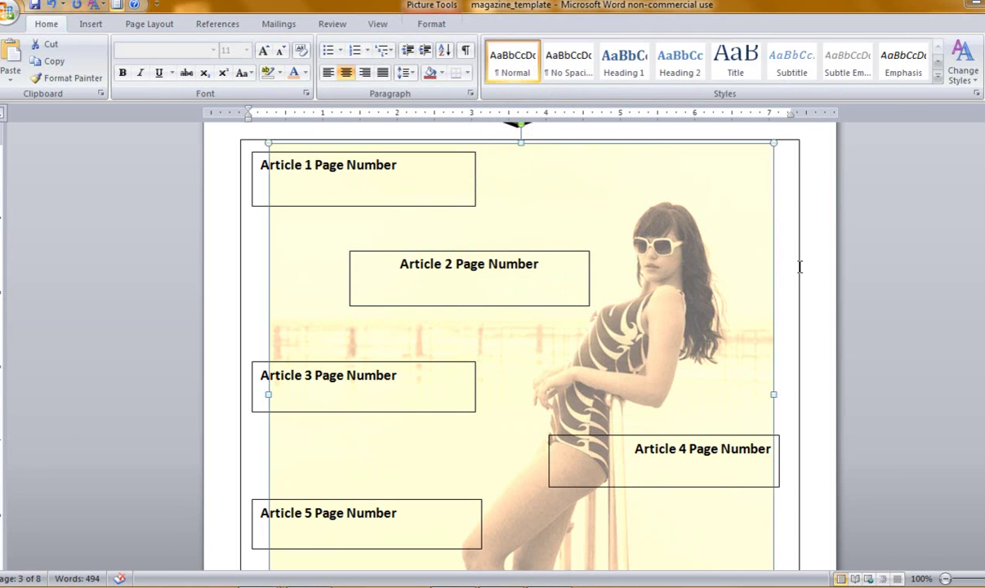
# - Fill the full-page text box behind the Advertisement Page heading with the dark olive-tan theme color
pyautogui.scroll(5, 799, 266)
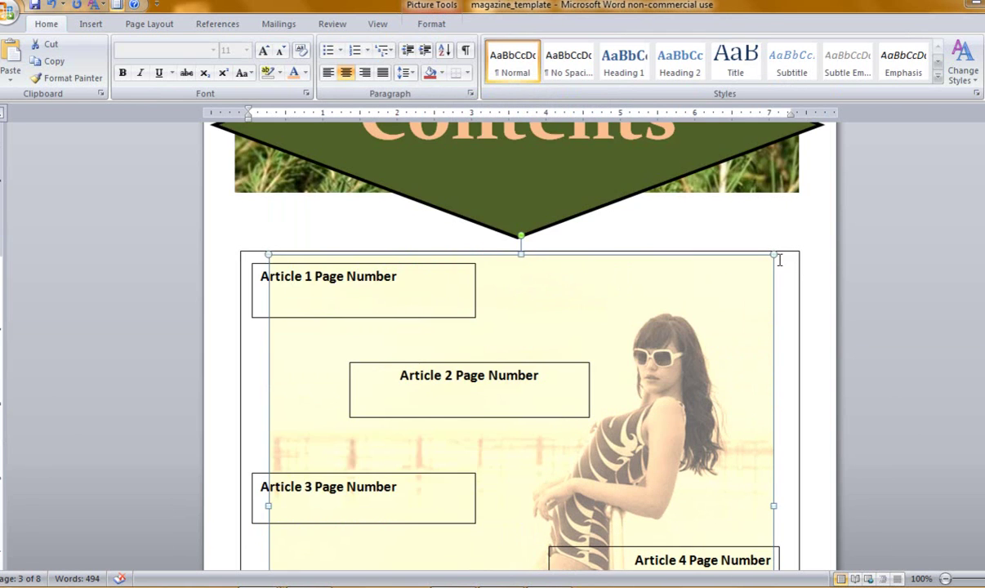
pyautogui.scroll(-4, 778, 261)
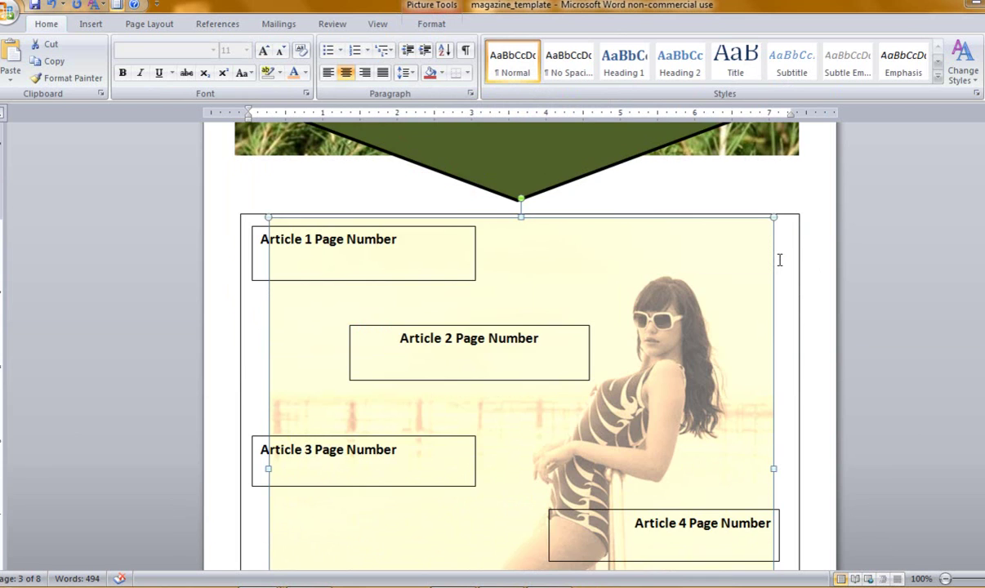
pyautogui.scroll(-14, 779, 260)
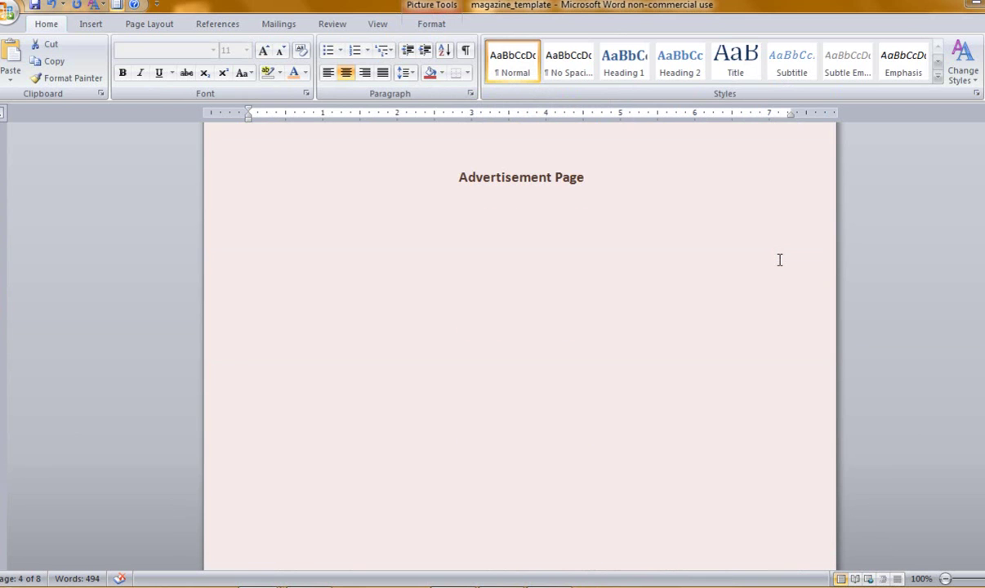
pyautogui.scroll(-2, 779, 260)
pyautogui.scroll(-3, 779, 259)
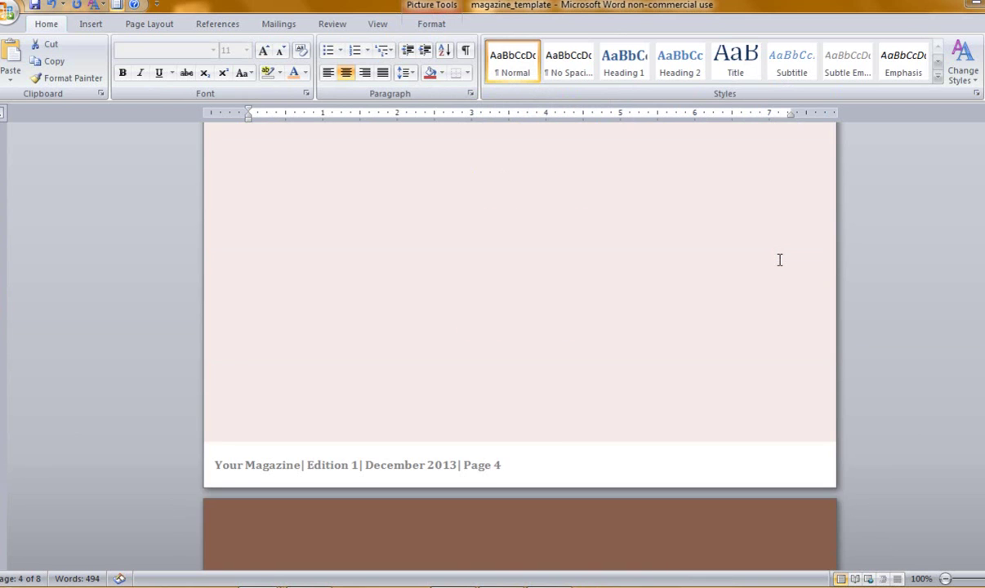
pyautogui.click(548, 455)
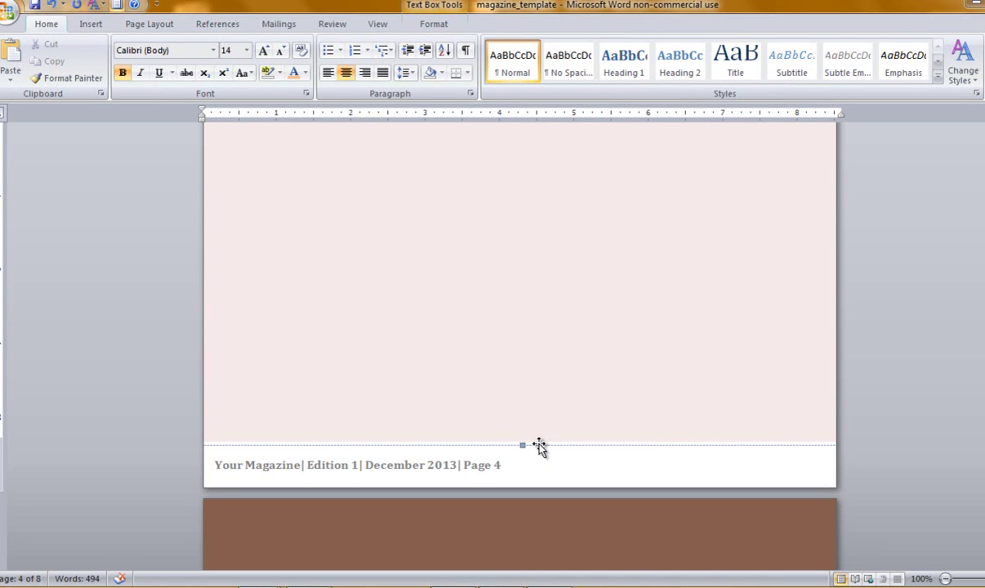
pyautogui.scroll(10, 507, 354)
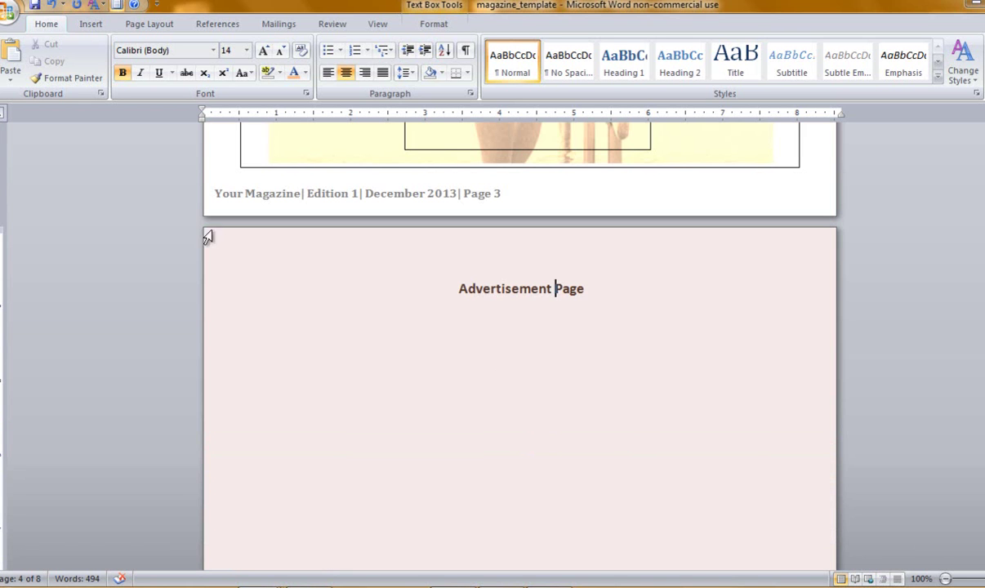
pyautogui.scroll(-3, 769, 528)
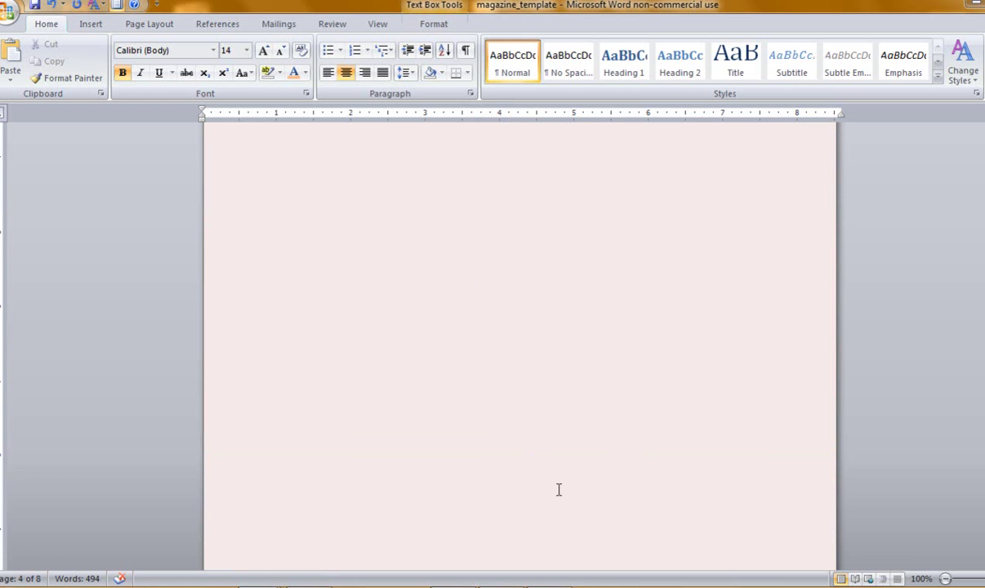
pyautogui.scroll(-5, 549, 504)
pyautogui.click(539, 374)
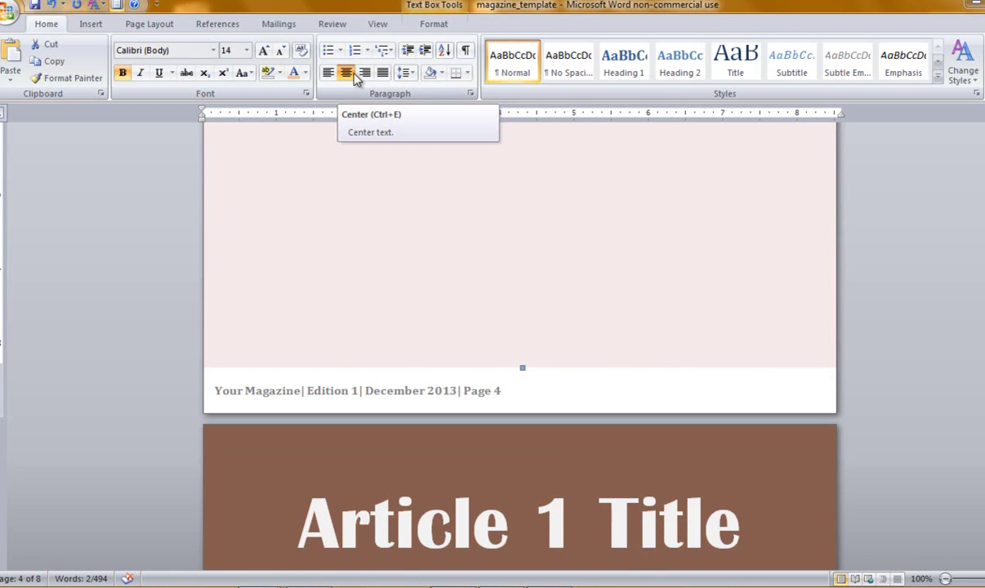
pyautogui.click(435, 24)
pyautogui.click(467, 43)
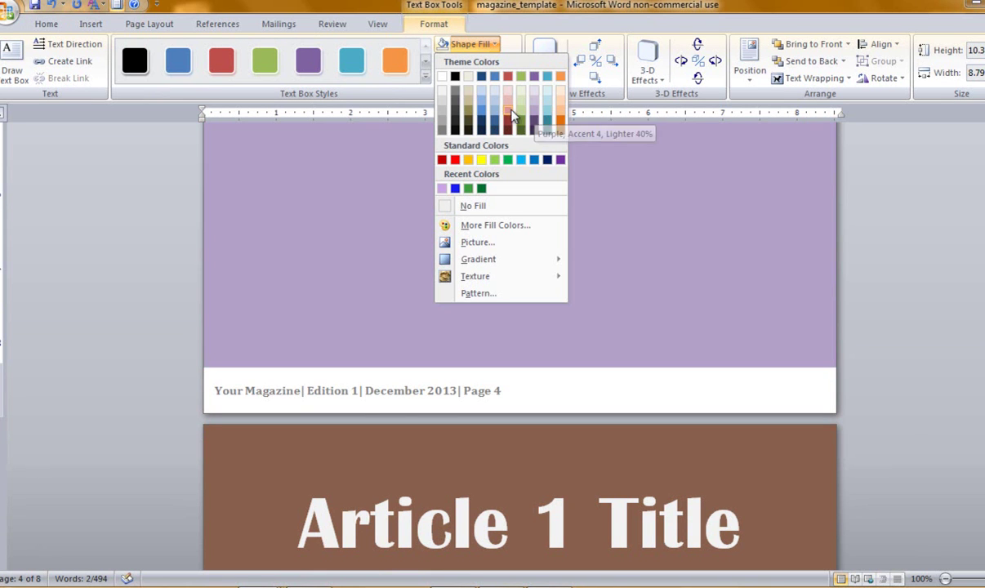
pyautogui.click(468, 108)
# - Draw a text box about 4.6 inches wide and 4.8 inches high below the Advertisement Page heading, with No Fill
pyautogui.scroll(-5, 713, 271)
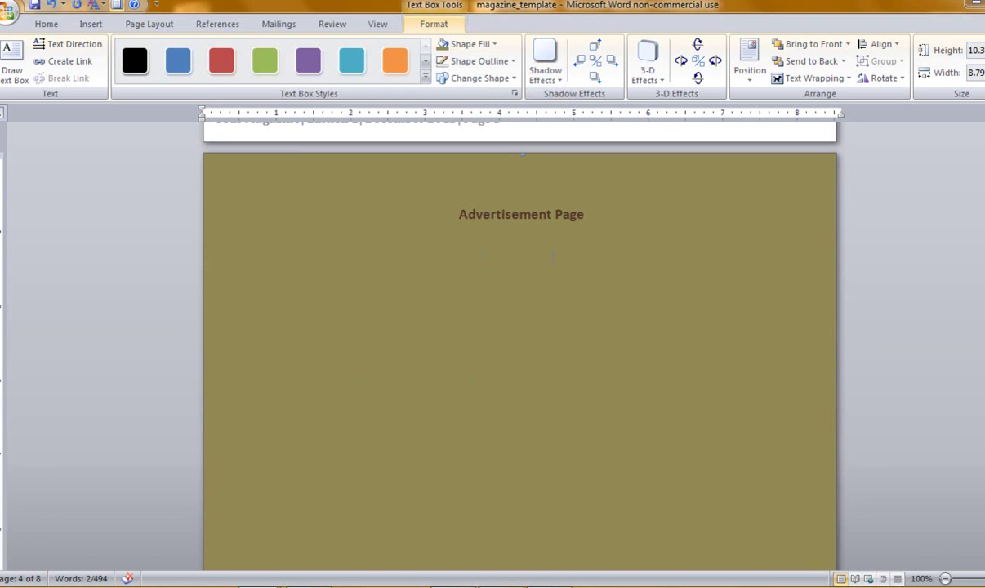
pyautogui.click(89, 26)
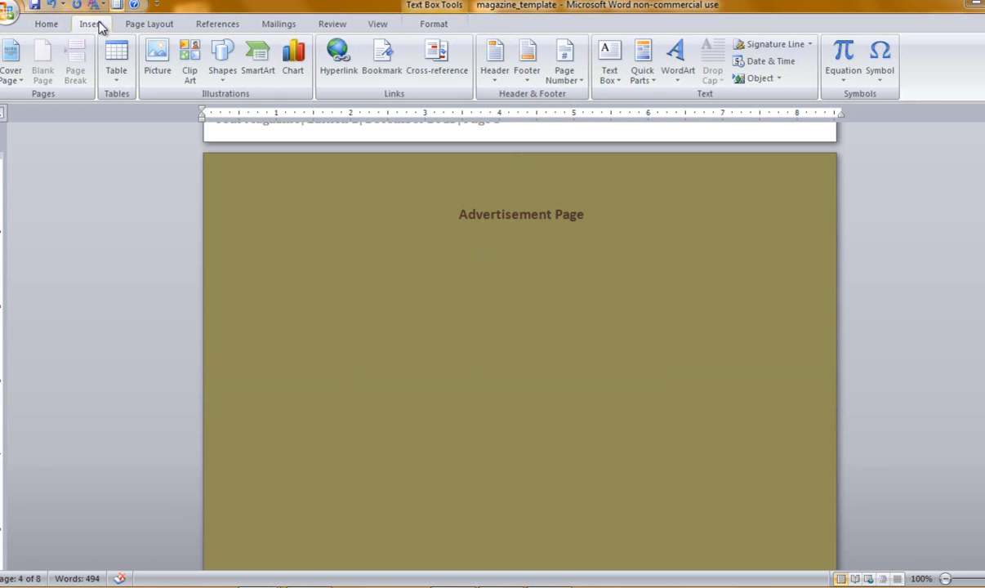
pyautogui.click(611, 73)
pyautogui.click(650, 98)
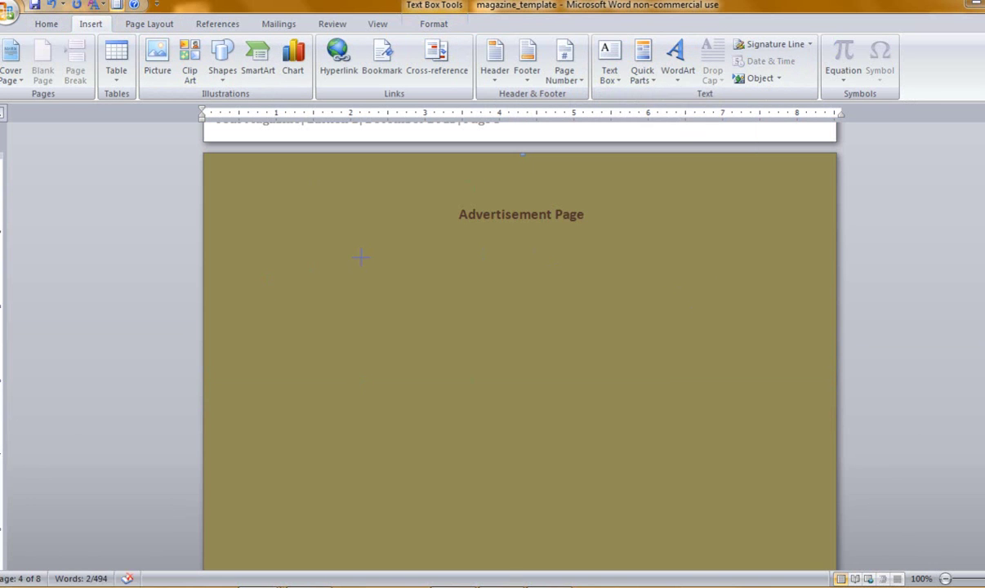
pyautogui.scroll(-2, 739, 367)
pyautogui.moveTo(358, 158); pyautogui.dragTo(705, 521)
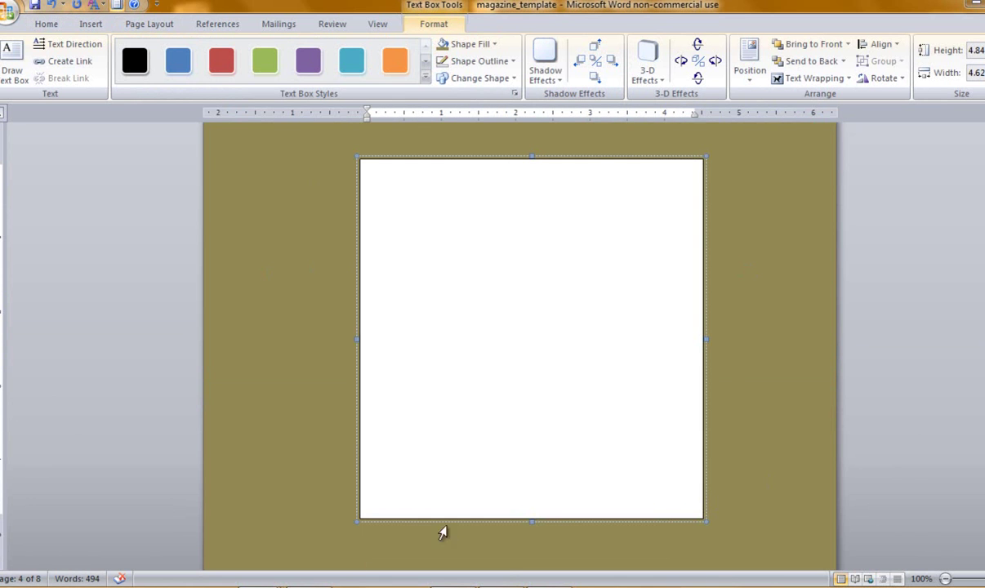
pyautogui.click(470, 44)
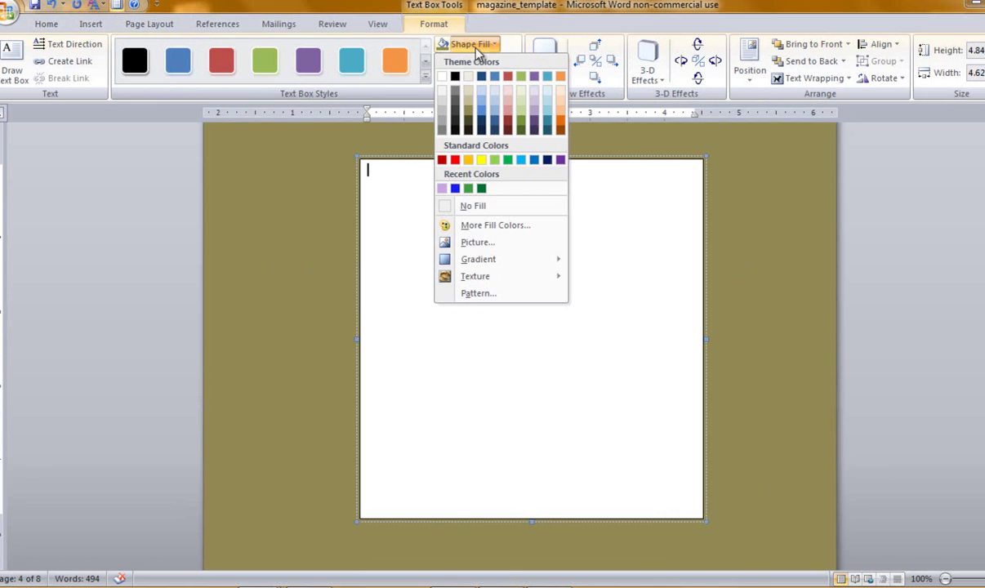
pyautogui.click(475, 206)
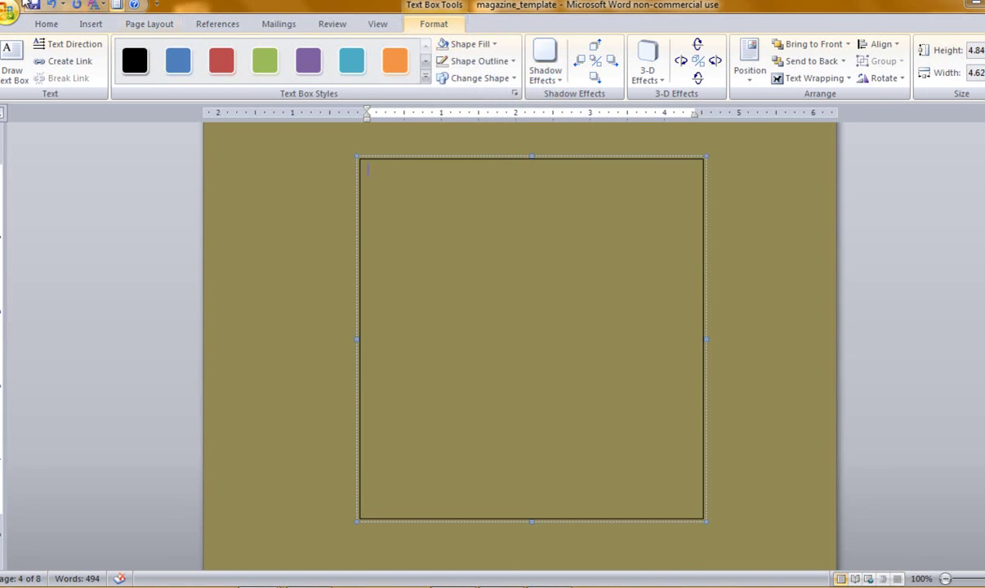
# - Insert the young_woman picture from the Desktop into the new text box on the advertisement page
pyautogui.click(90, 24)
pyautogui.click(157, 65)
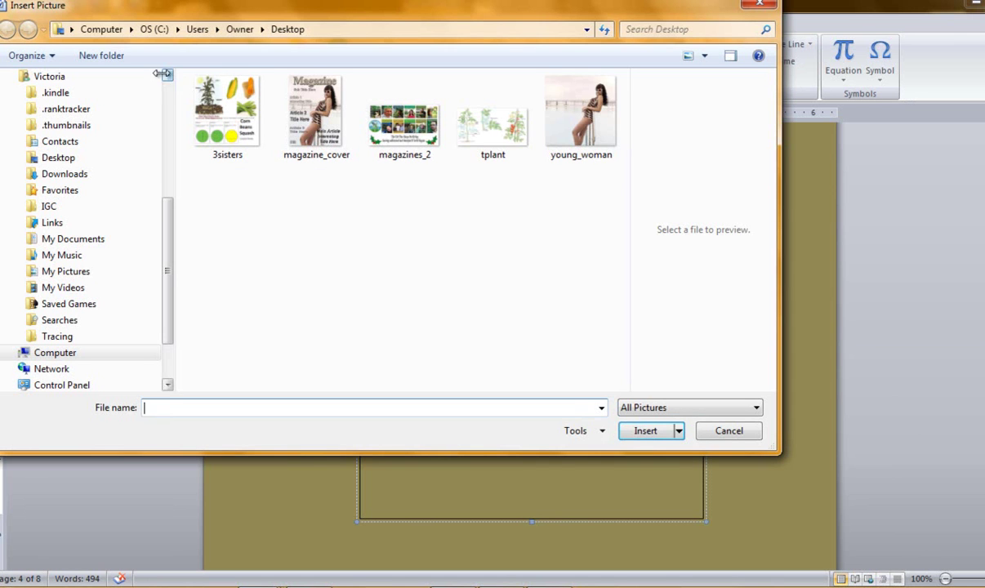
pyautogui.click(574, 115)
pyautogui.click(647, 432)
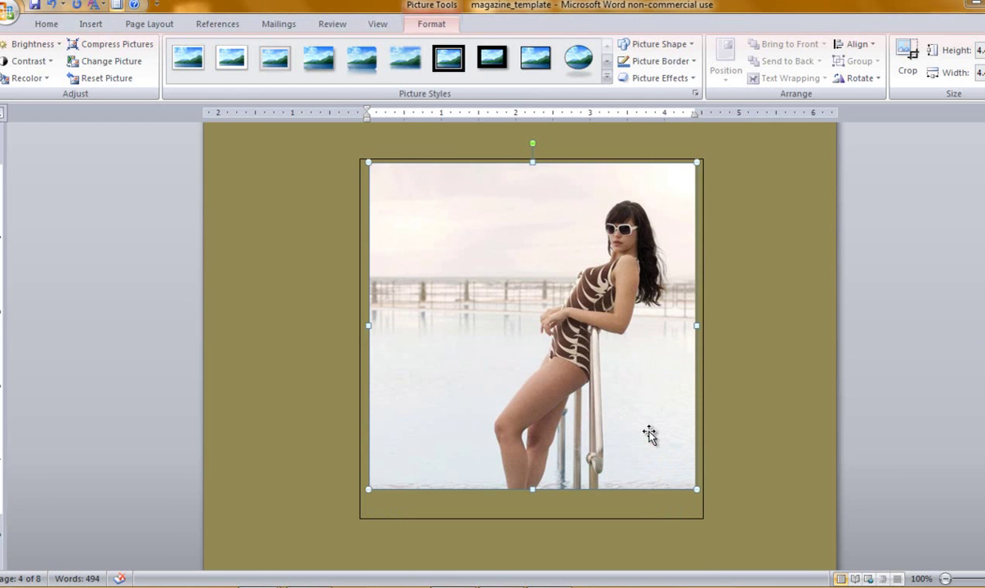
# - Widen the picture's text box on both sides to about 5.5 inches and extend its lower edge well below the picture
pyautogui.click(548, 520)
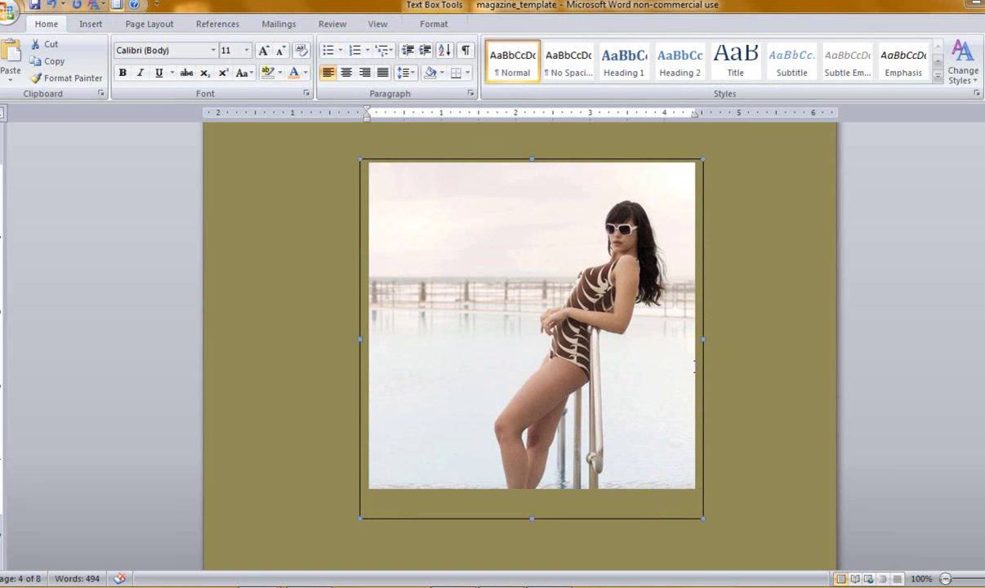
pyautogui.moveTo(702, 338); pyautogui.dragTo(738, 338)
pyautogui.moveTo(359, 338); pyautogui.dragTo(330, 338)
pyautogui.scroll(-3, 303, 325)
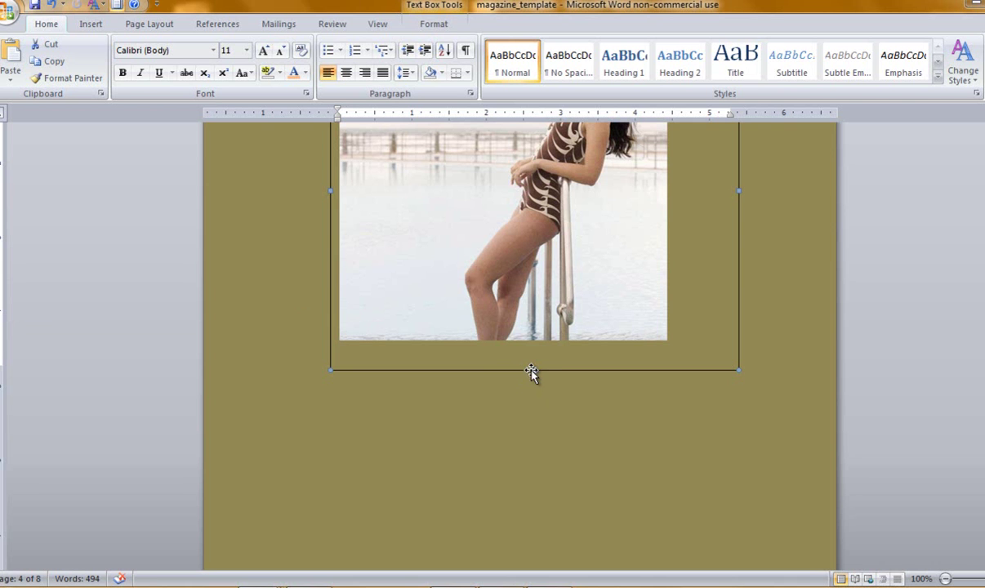
pyautogui.moveTo(532, 371); pyautogui.dragTo(535, 509)
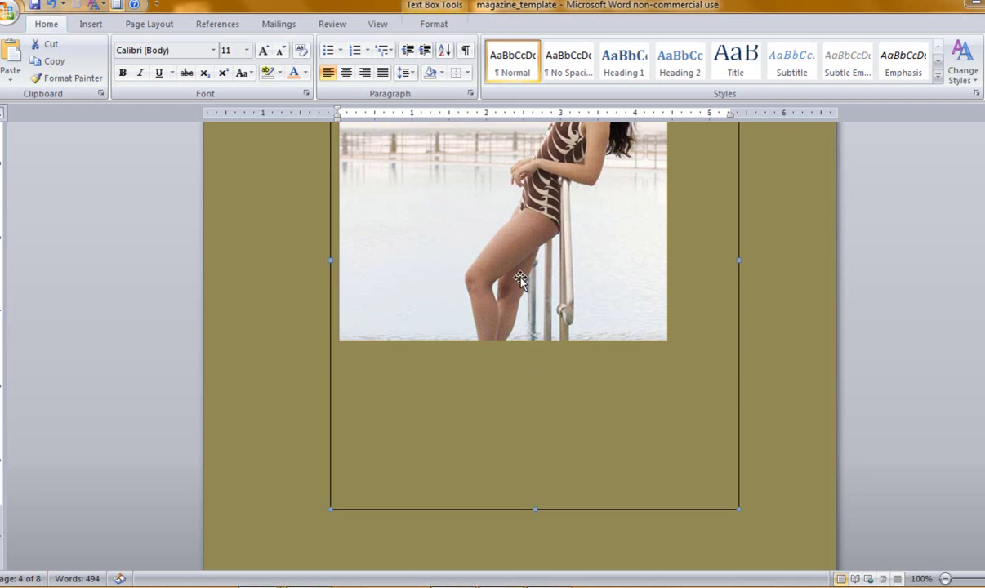
# - Enlarge the picture to span the text box's width, and shorten the box to about 5.5 inches high, just below the picture
pyautogui.click(520, 279)
pyautogui.moveTo(668, 342); pyautogui.dragTo(749, 359)
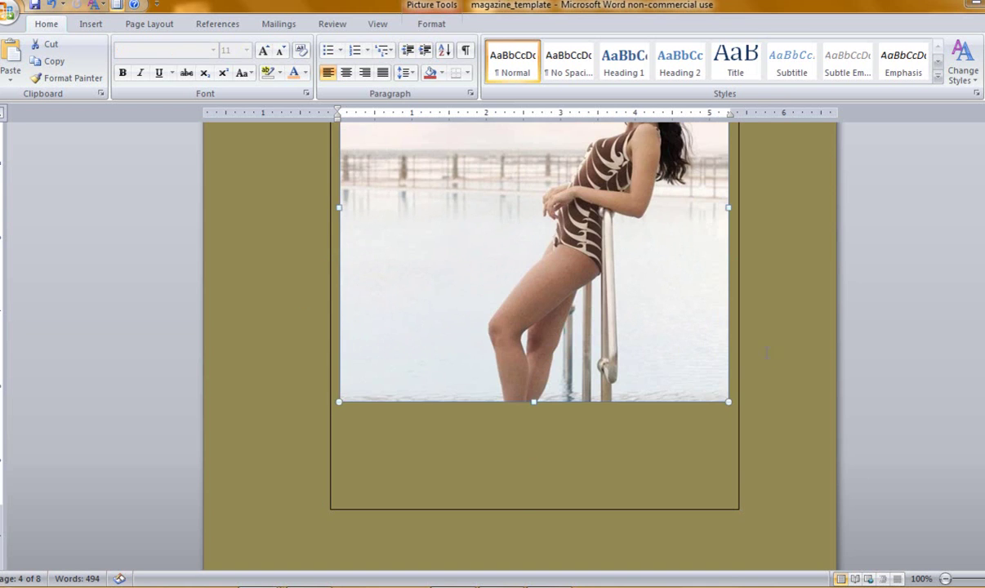
pyautogui.scroll(-4, 750, 361)
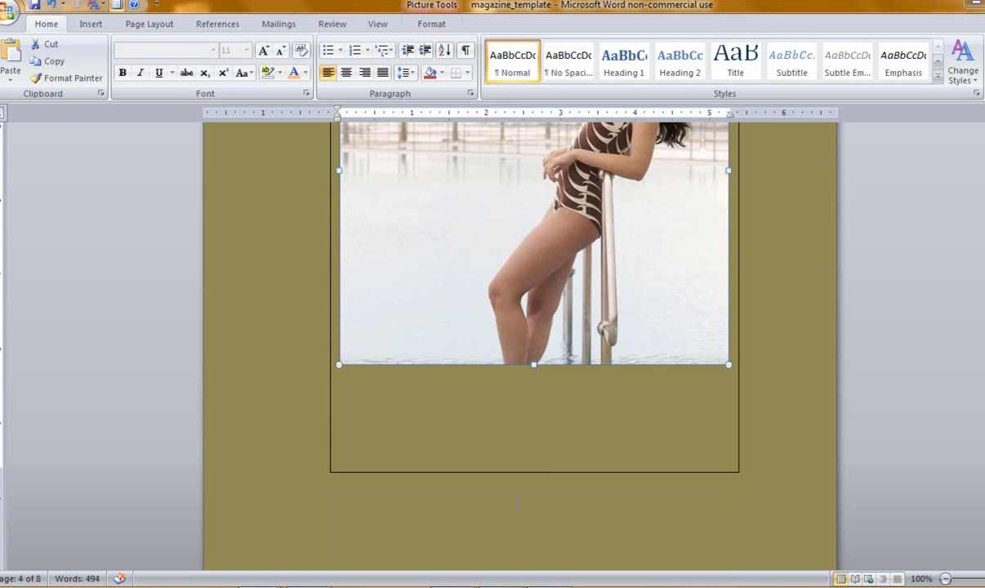
pyautogui.click(523, 472)
pyautogui.moveTo(537, 471); pyautogui.dragTo(535, 385)
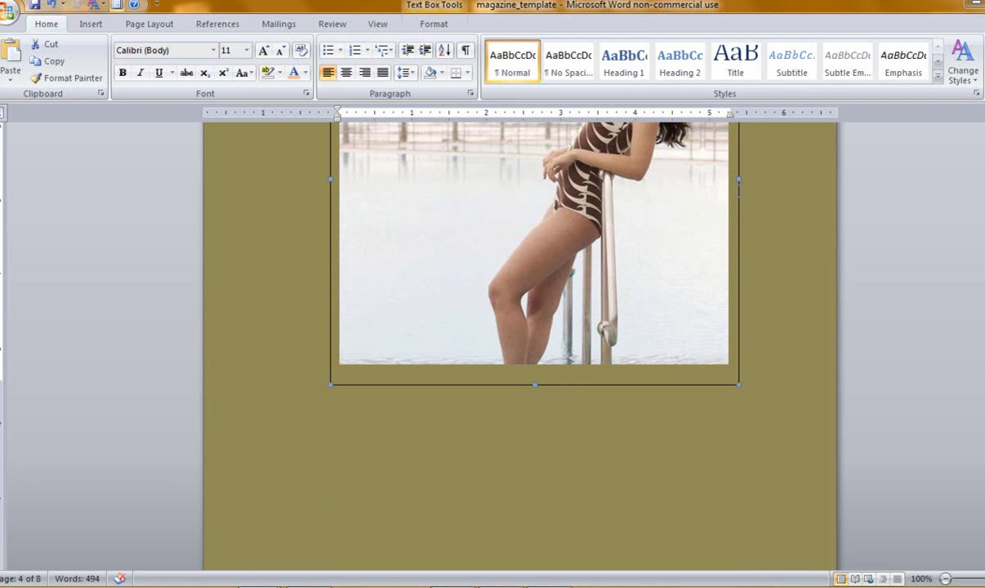
# - Remove the outline of the text box around the advertisement picture
pyautogui.click(432, 24)
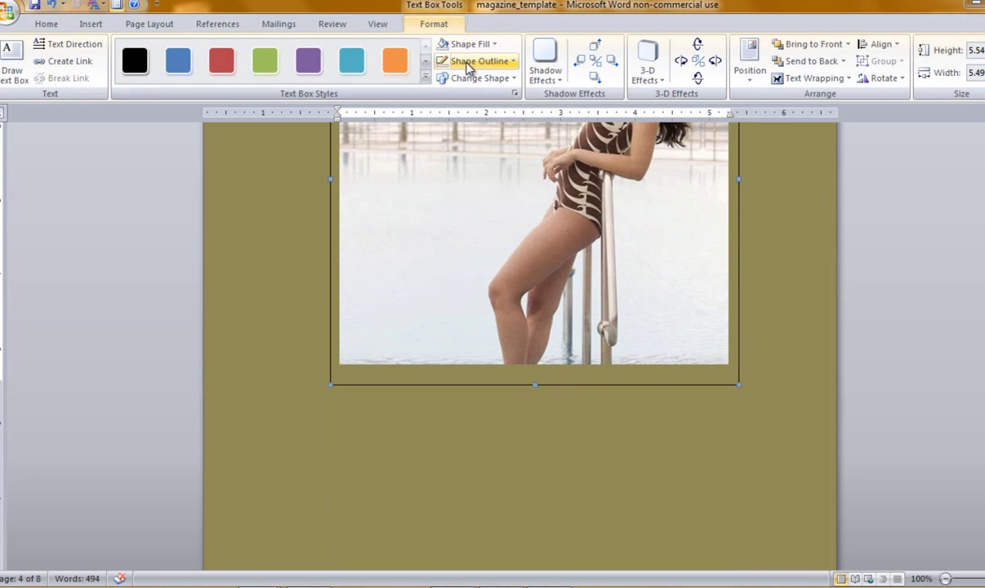
pyautogui.click(470, 65)
pyautogui.click(454, 224)
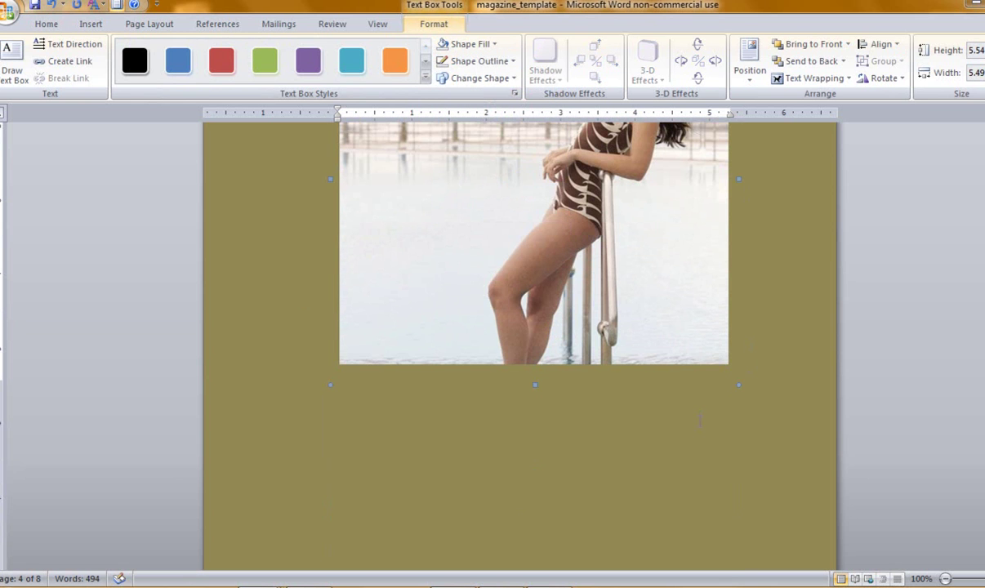
pyautogui.scroll(4, 699, 421)
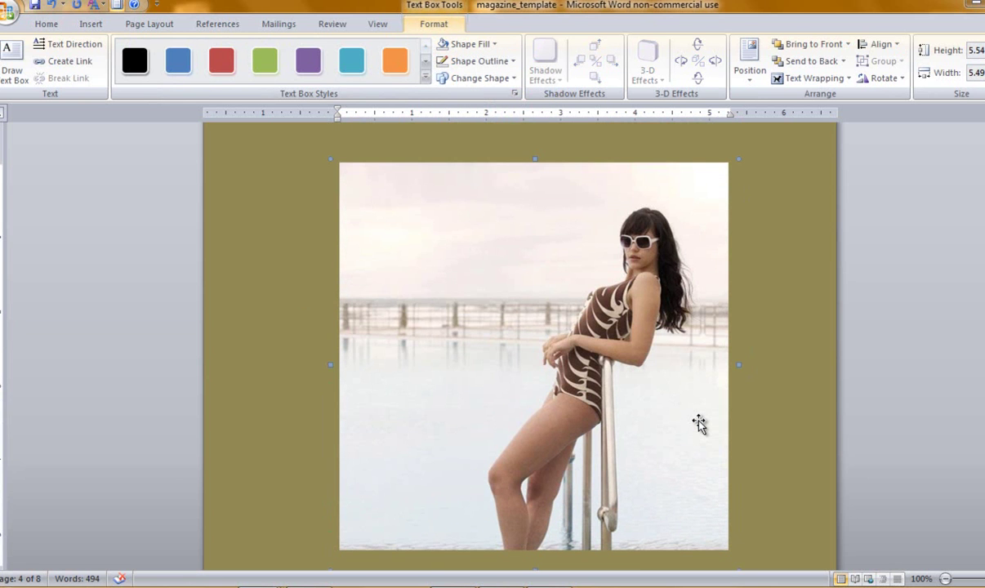
# - Select the Article 1 title text on page 5 and check its font settings
pyautogui.scroll(-15, 699, 423)
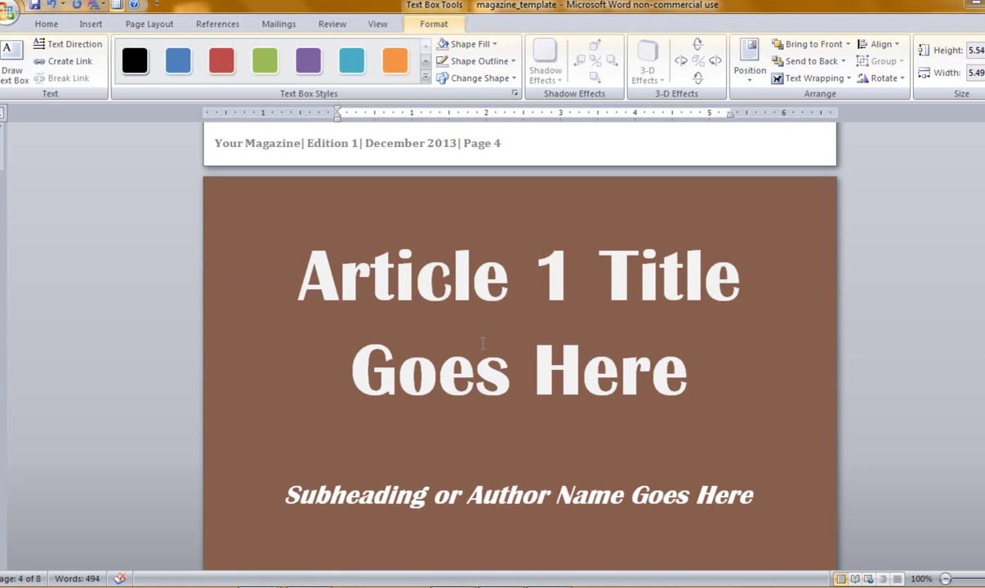
pyautogui.click(454, 323)
pyautogui.moveTo(298, 257); pyautogui.dragTo(745, 354)
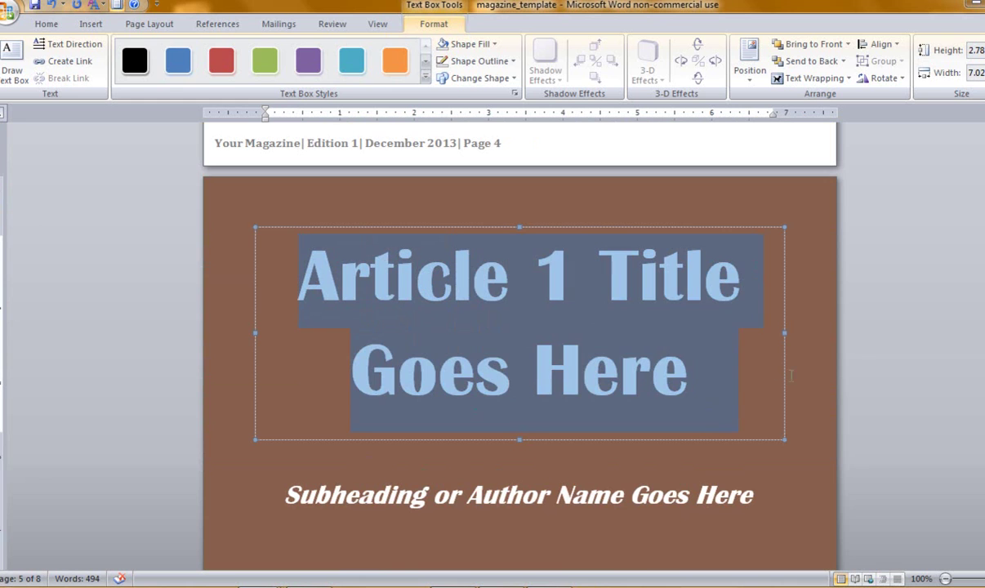
pyautogui.click(46, 25)
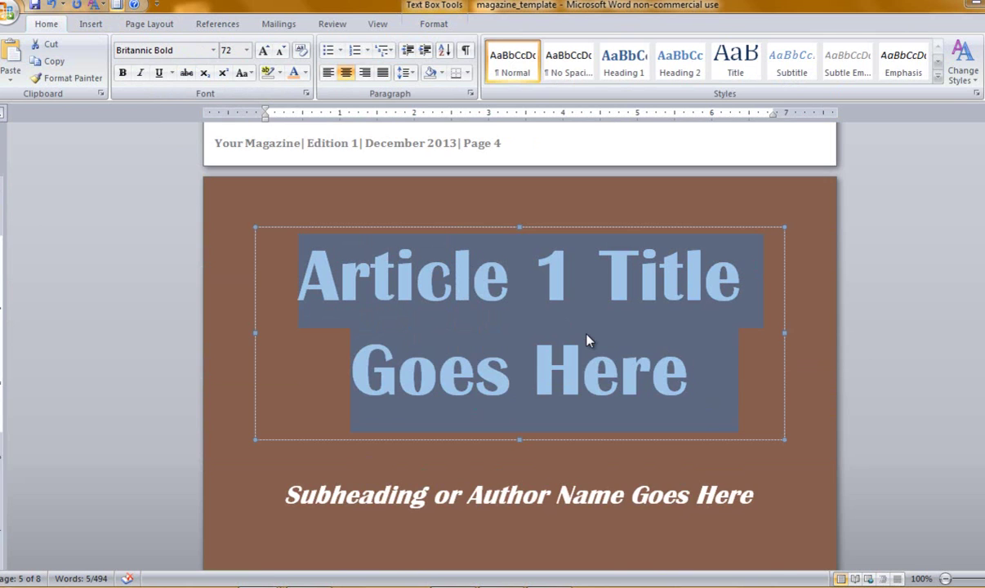
# - Examine the subheading, photograph placeholder and brown background text box on the Article 1 title page
pyautogui.scroll(-3, 588, 339)
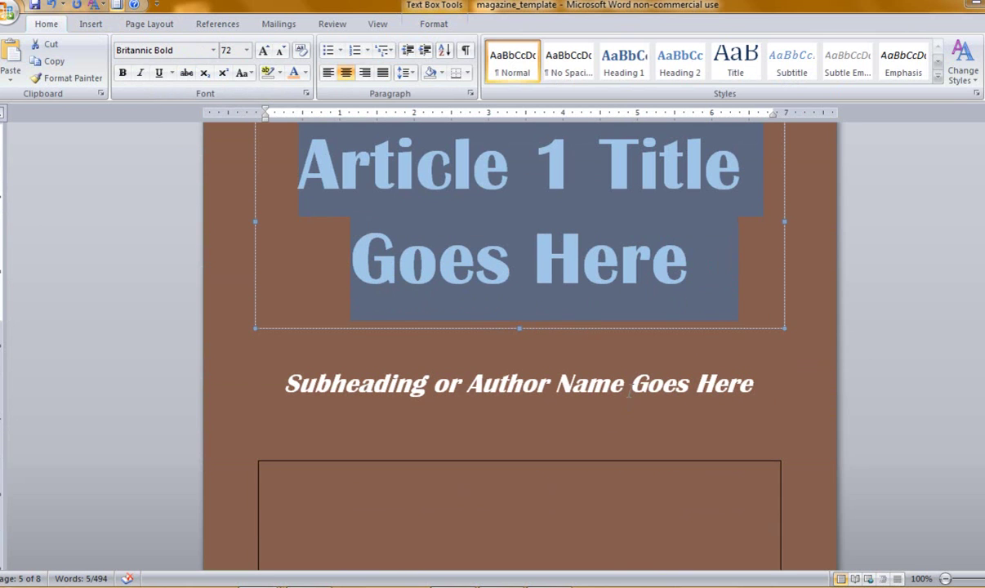
pyautogui.scroll(-6, 630, 391)
pyautogui.scroll(2, 631, 391)
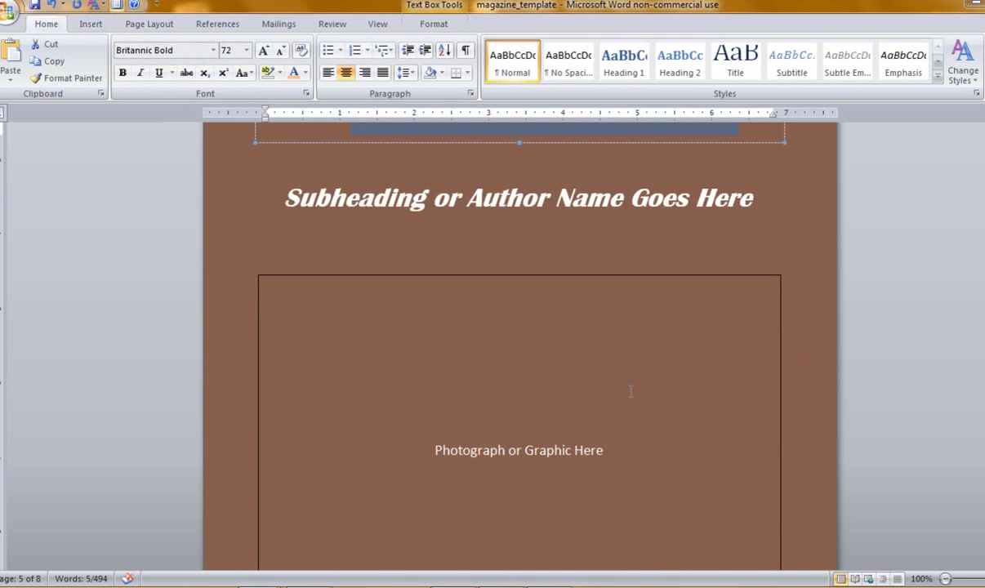
pyautogui.click(419, 206)
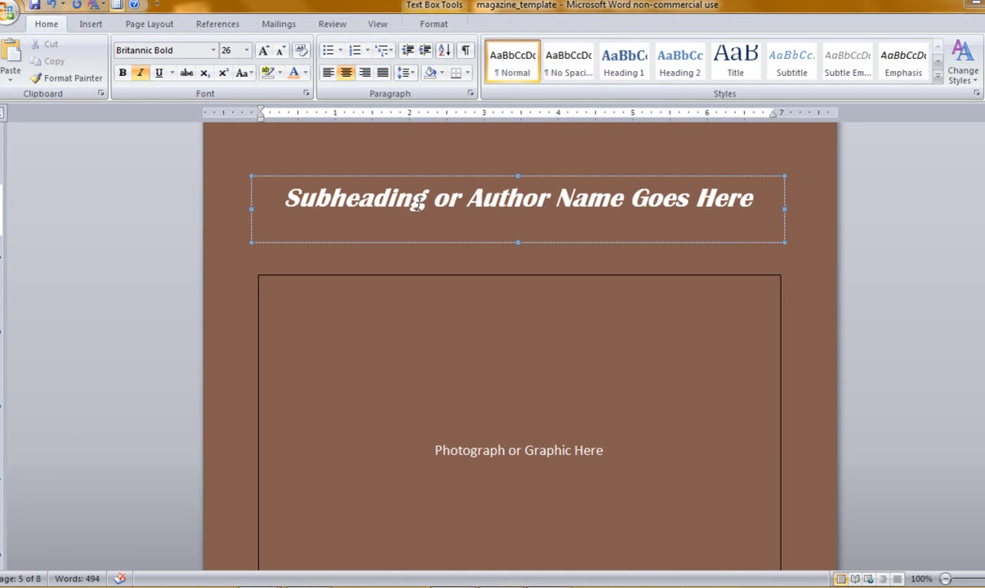
pyautogui.scroll(-4, 558, 353)
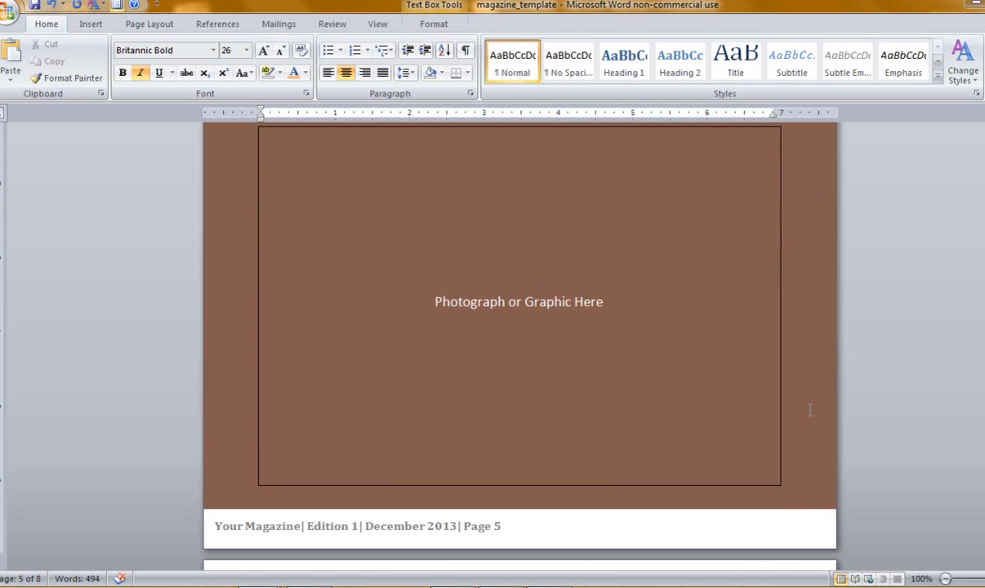
pyautogui.click(622, 512)
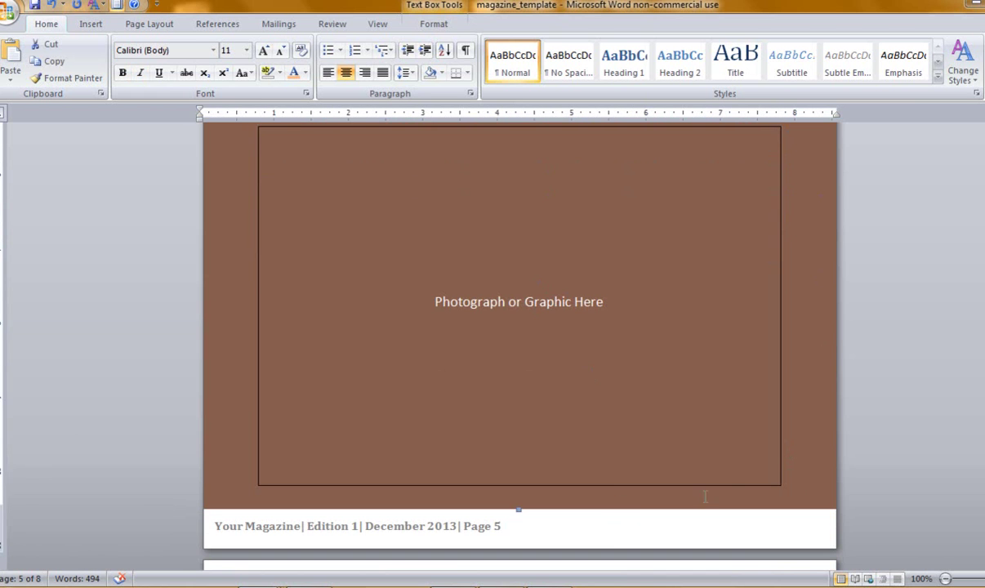
pyautogui.scroll(5, 791, 454)
pyautogui.scroll(4, 791, 454)
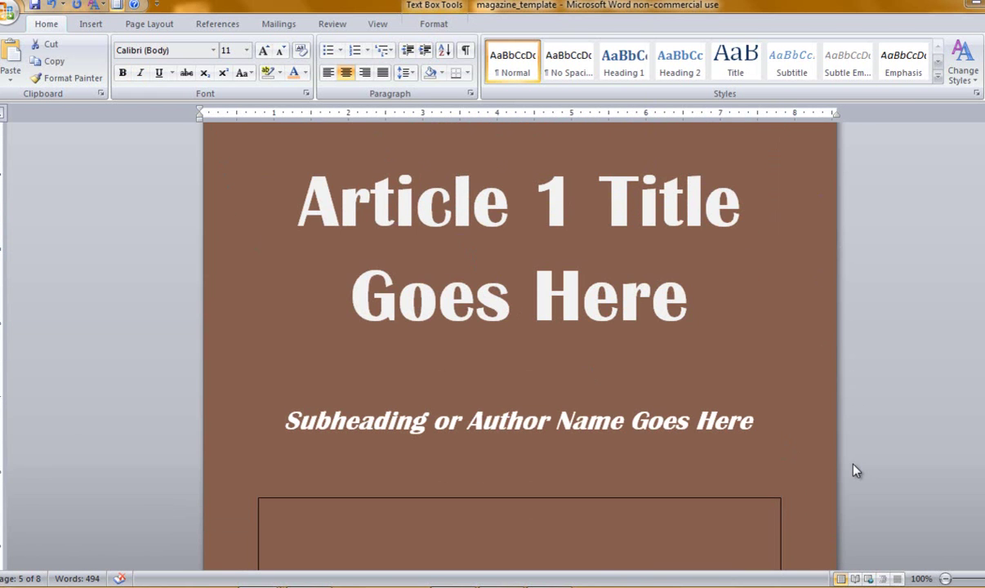
# - Inspect the title, subheading and photograph placeholder text boxes on the Article 1 title page
pyautogui.click(420, 224)
pyautogui.scroll(-3, 510, 377)
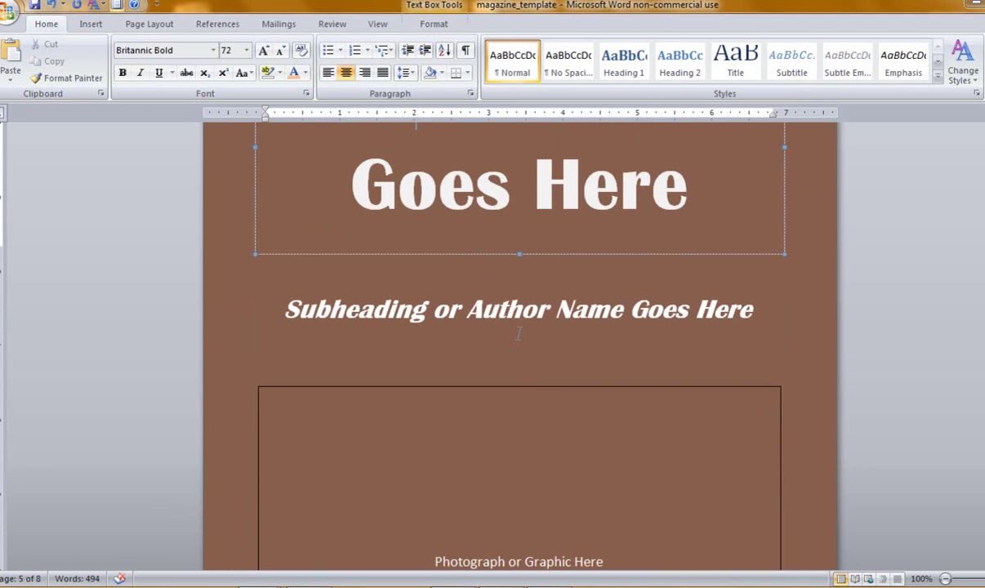
pyautogui.click(519, 310)
pyautogui.click(545, 462)
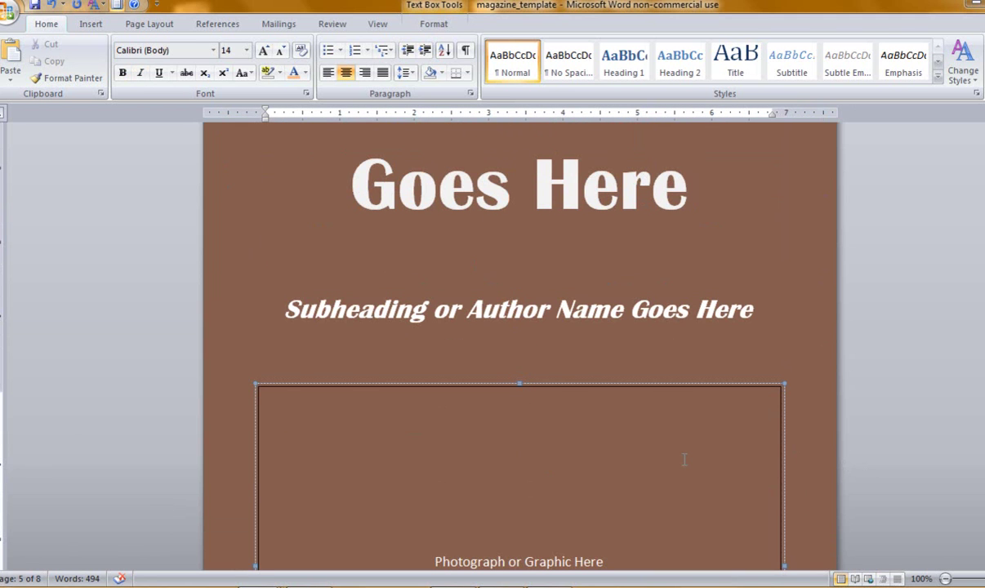
pyautogui.scroll(-5, 684, 460)
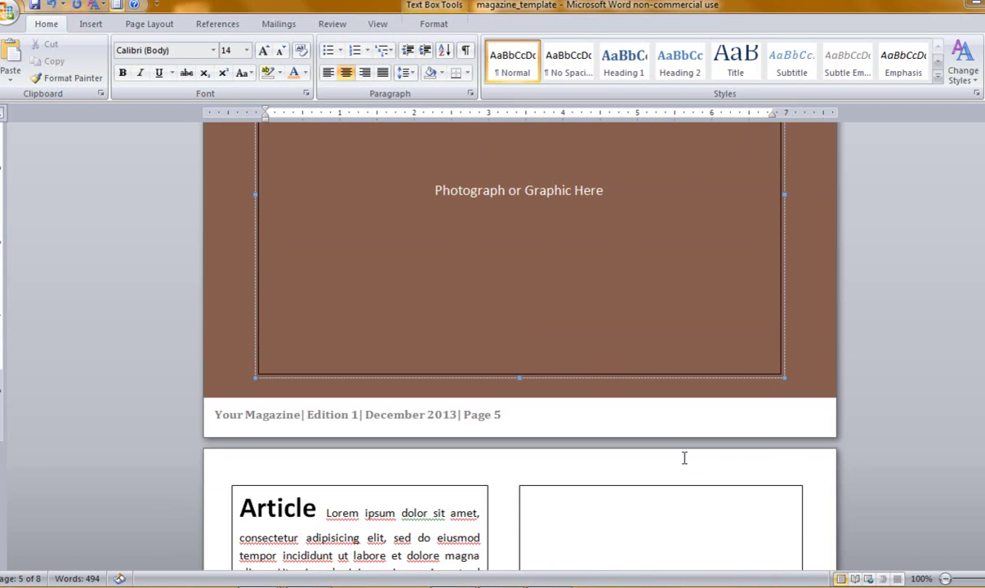
# - Examine the page 6 layout, covering the article column, the photograph placeholder and the box for a second photograph or article part
pyautogui.scroll(-5, 684, 458)
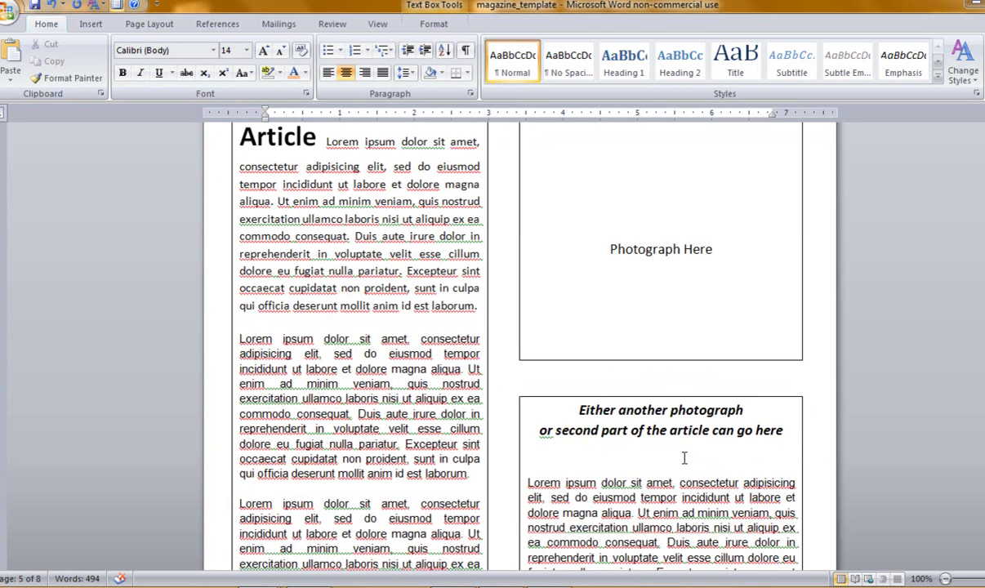
pyautogui.scroll(2, 684, 458)
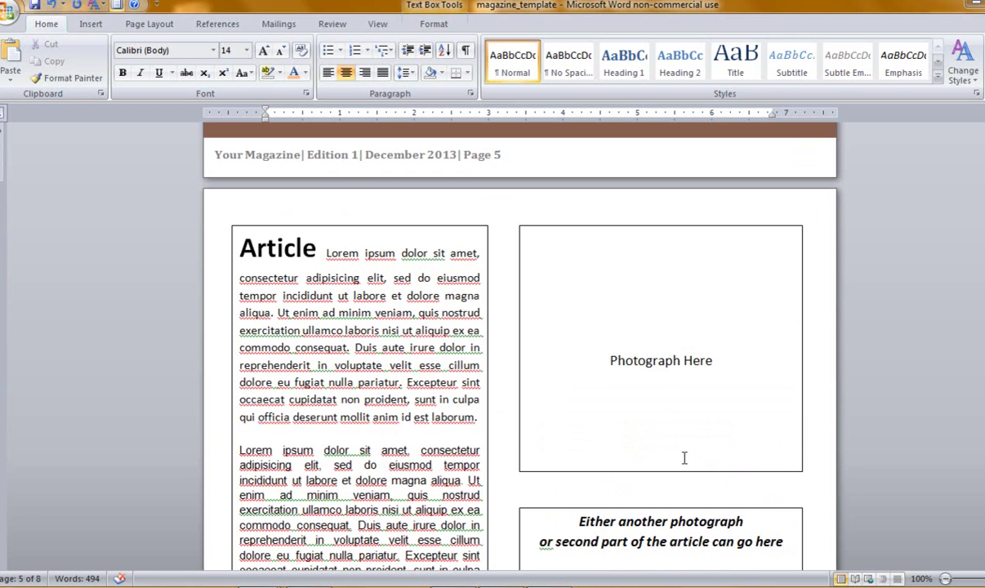
pyautogui.scroll(-3, 684, 458)
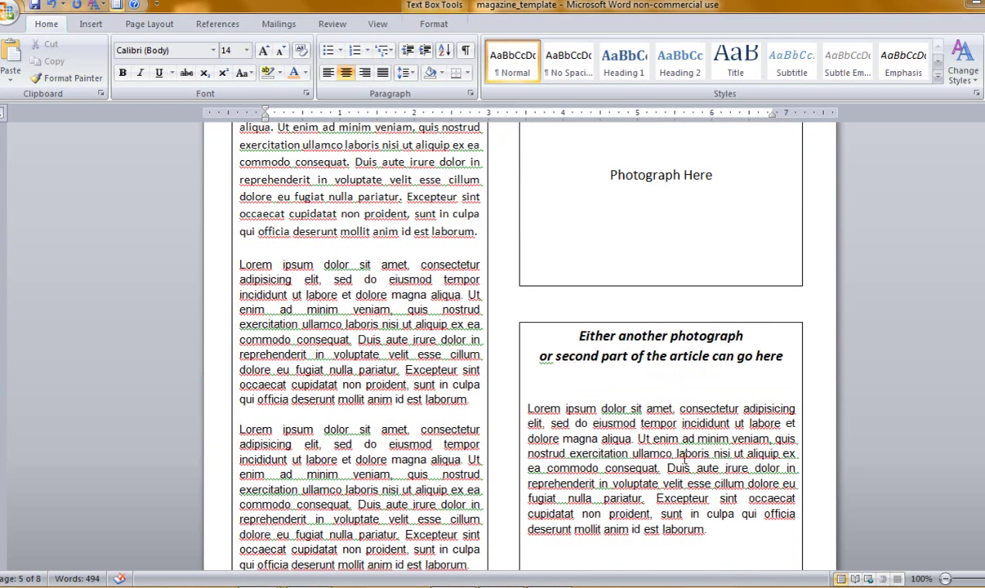
pyautogui.click(346, 324)
pyautogui.click(578, 385)
pyautogui.click(634, 223)
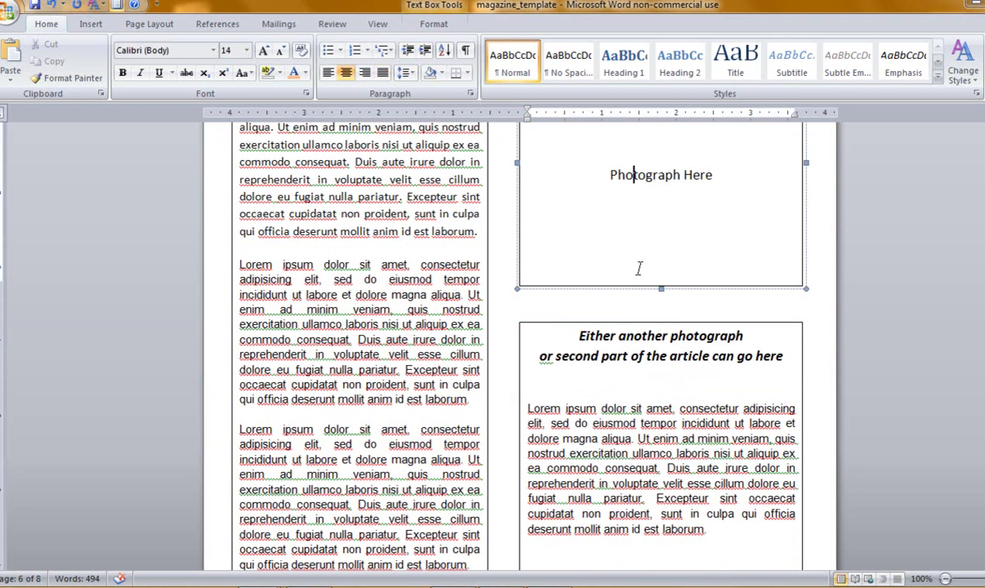
pyautogui.scroll(2, 273, 449)
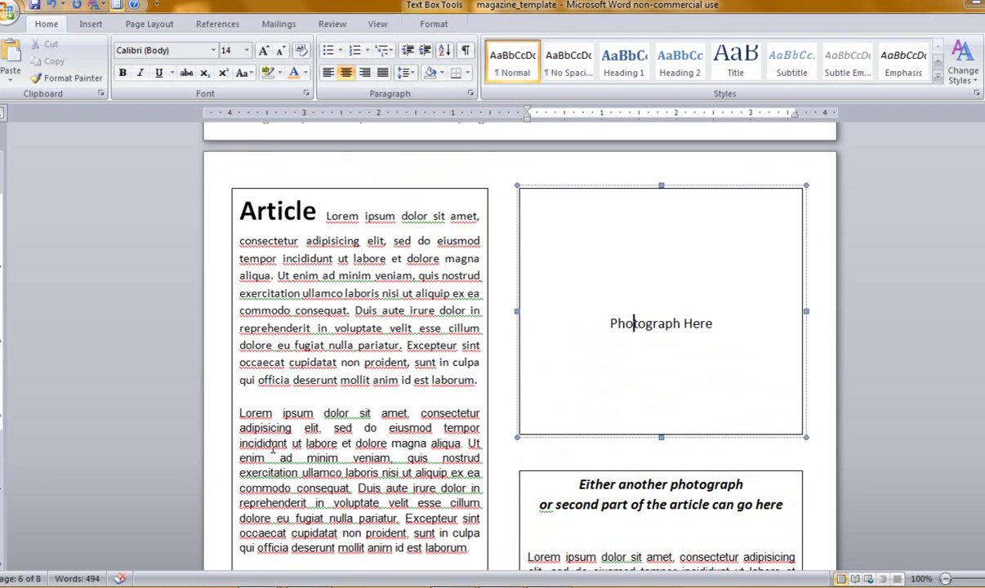
pyautogui.click(206, 312)
pyautogui.click(221, 344)
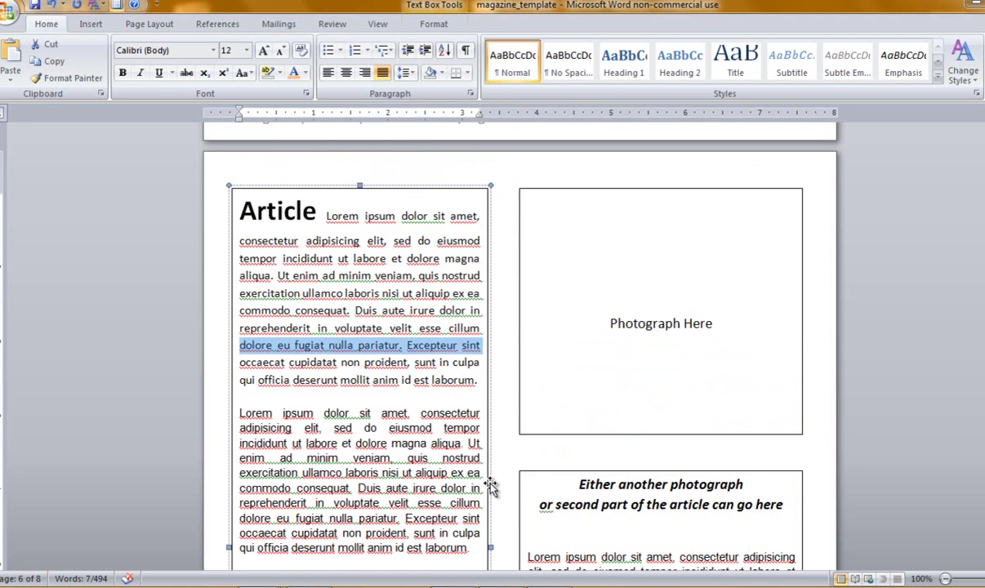
pyautogui.scroll(-3, 489, 482)
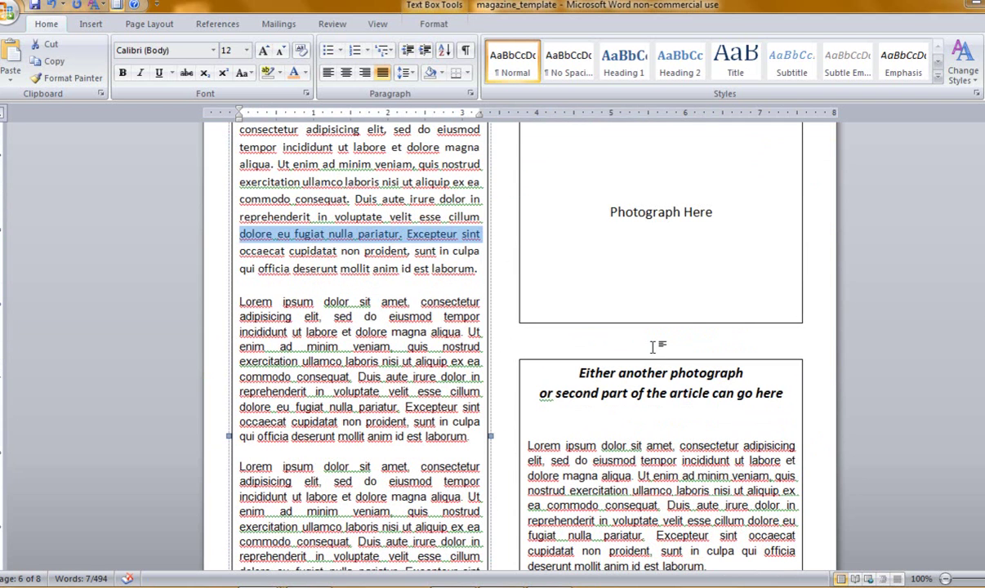
pyautogui.scroll(-8, 658, 341)
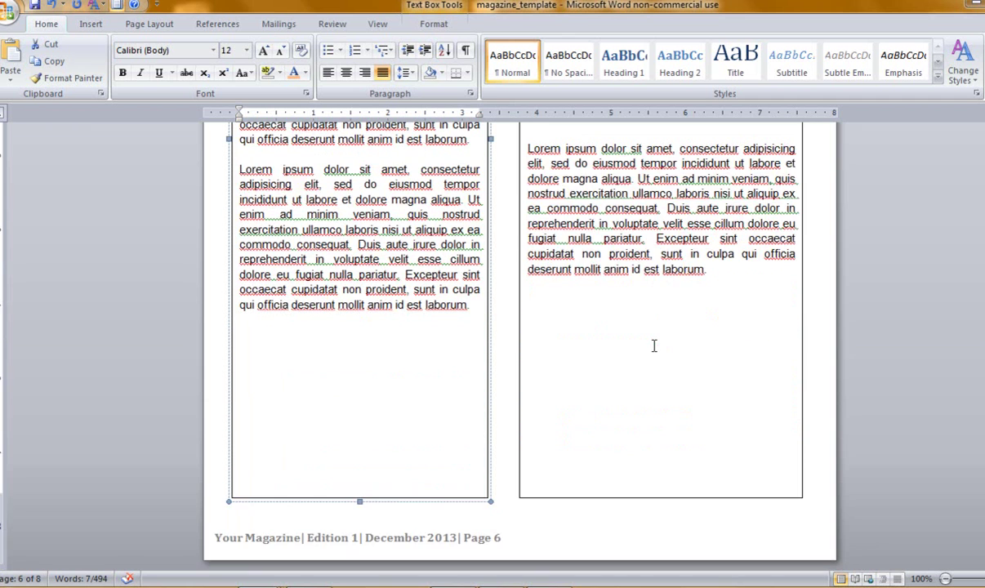
pyautogui.scroll(7, 653, 345)
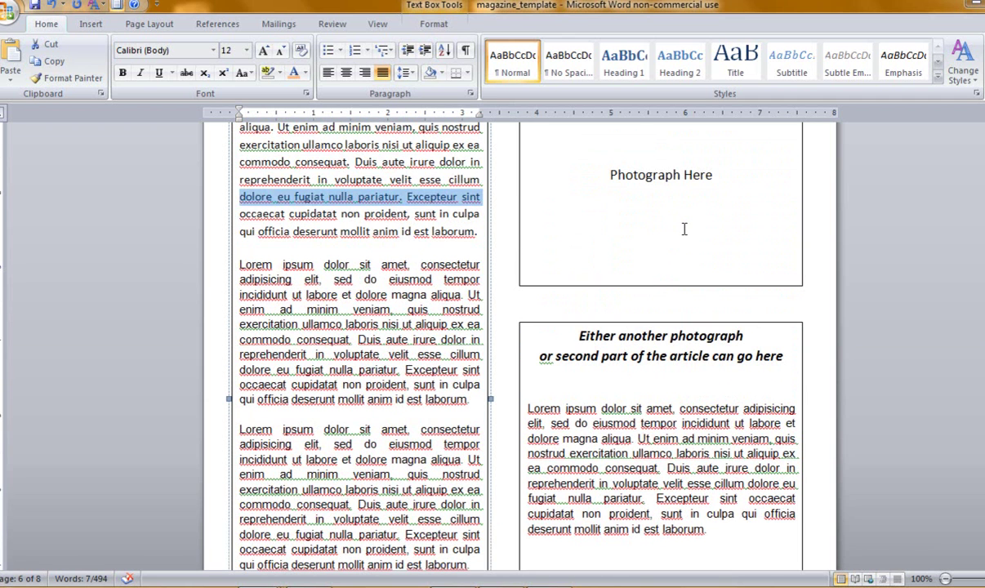
# - Select the photograph placeholder and the article column in turn on page 6 to inspect them as separate text boxes
pyautogui.click(684, 230)
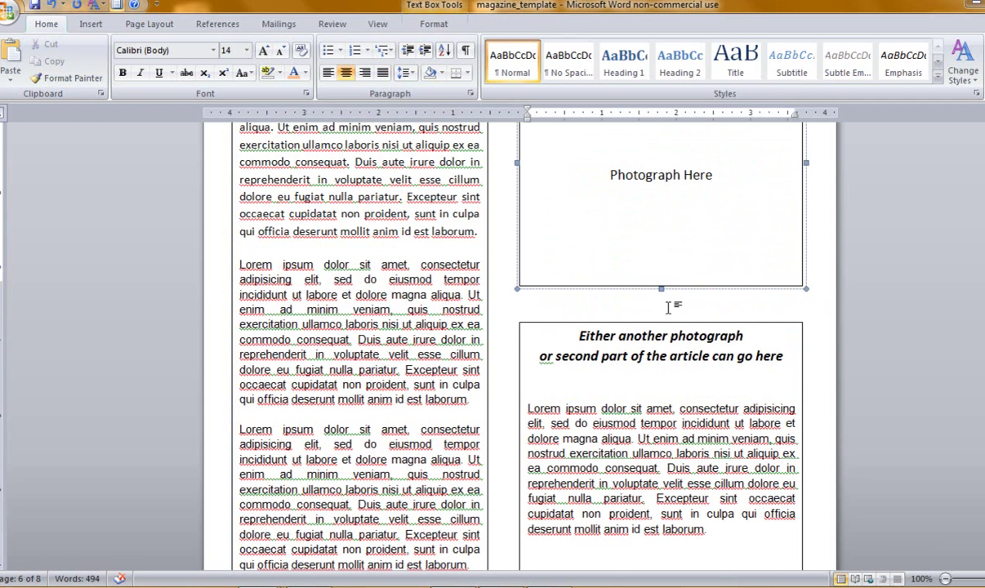
pyautogui.click(392, 310)
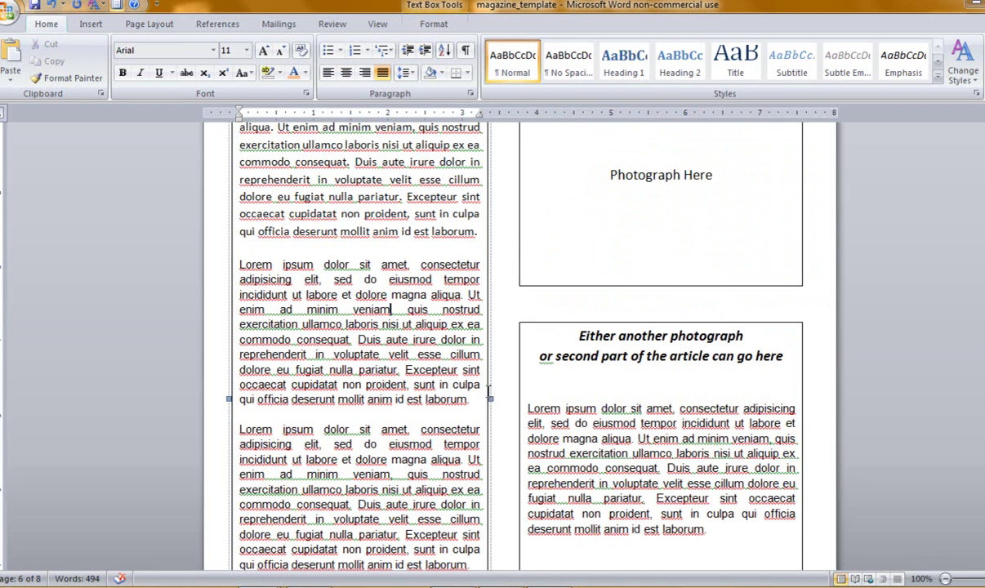
pyautogui.click(553, 237)
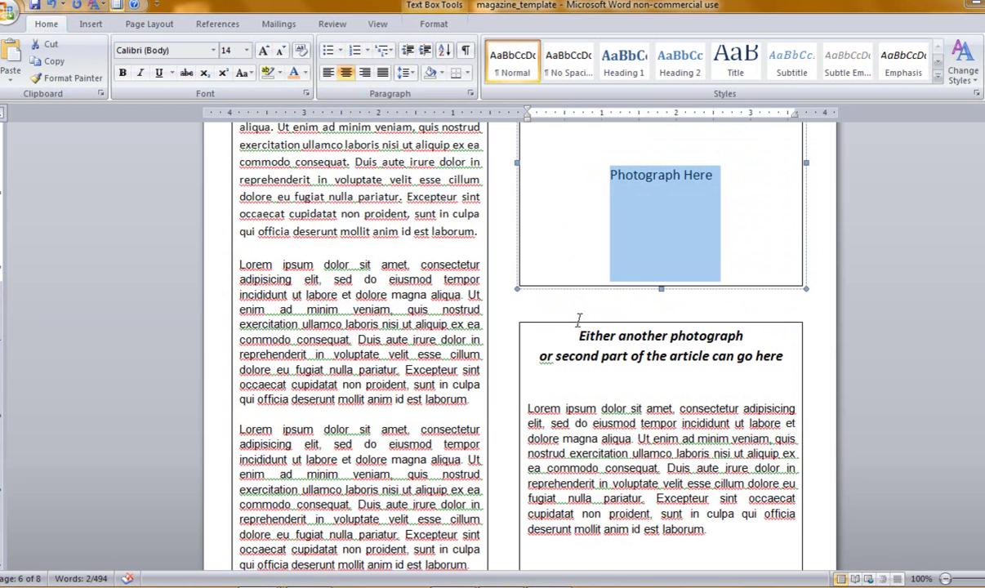
pyautogui.click(449, 335)
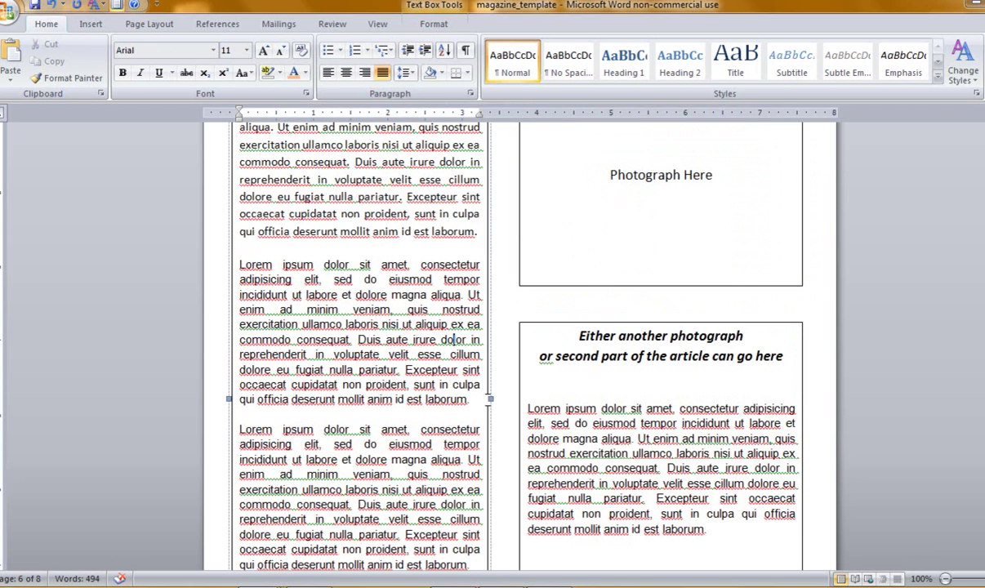
pyautogui.moveTo(490, 398); pyautogui.dragTo(488, 376)
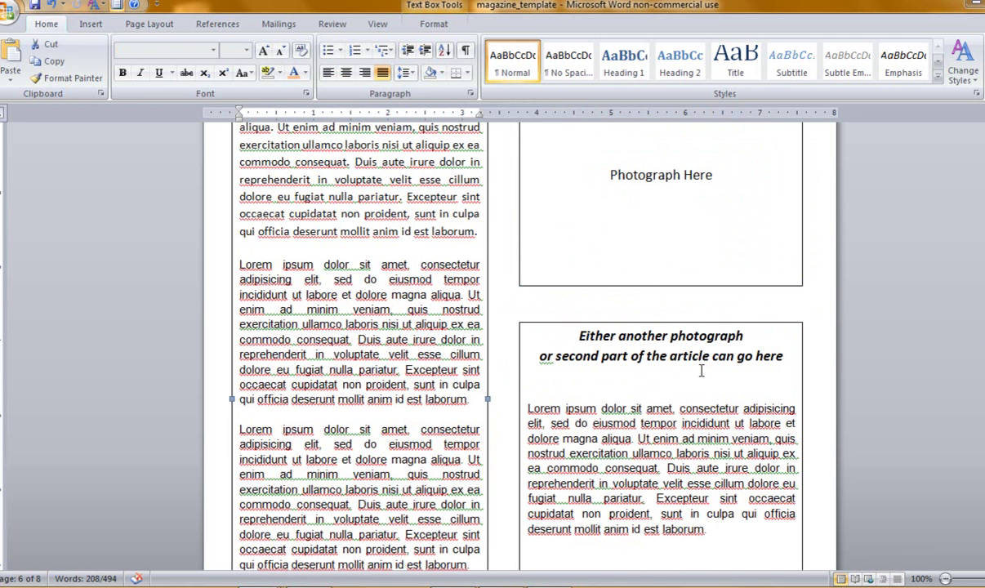
pyautogui.scroll(3, 700, 370)
pyautogui.click(697, 347)
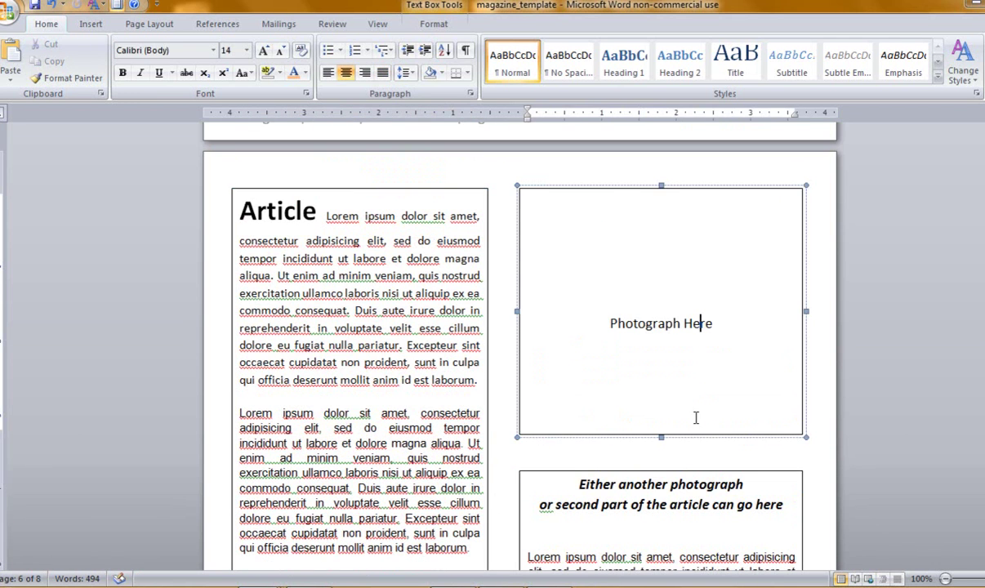
pyautogui.scroll(-4, 689, 462)
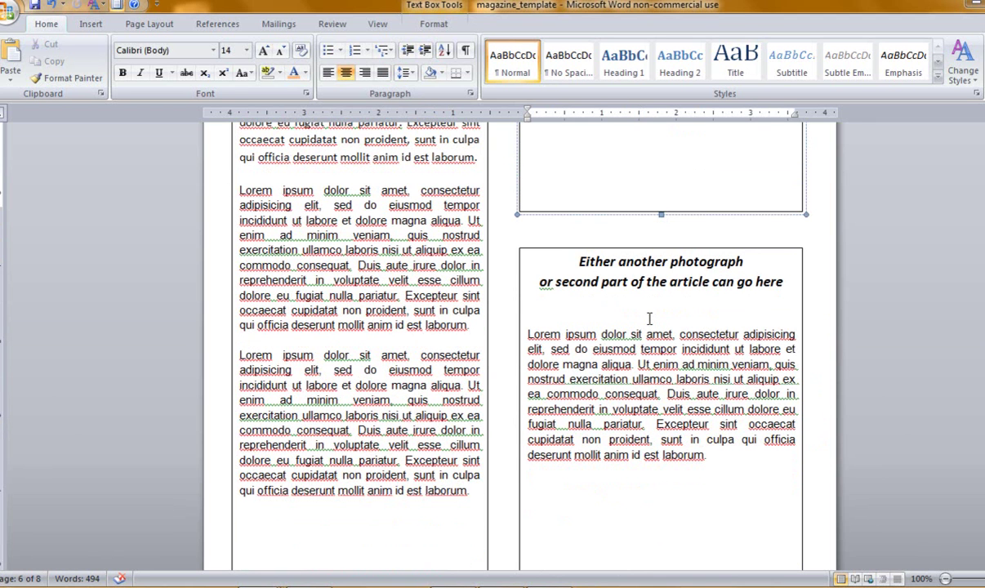
pyautogui.scroll(-3, 649, 318)
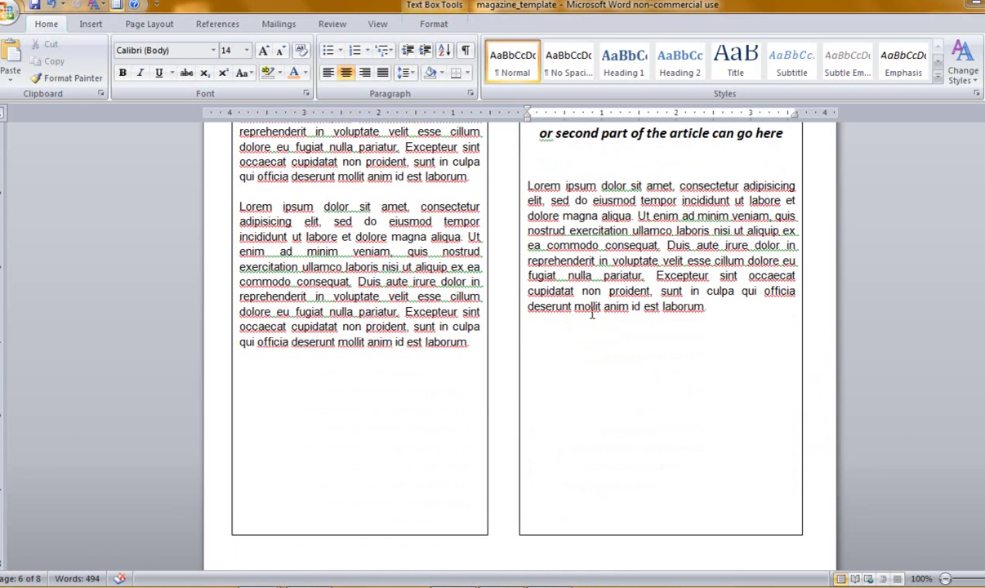
# - Place the insertion point above the instruction box on page 7 and read the instructions for adding pages and text boxes
pyautogui.scroll(-10, 576, 319)
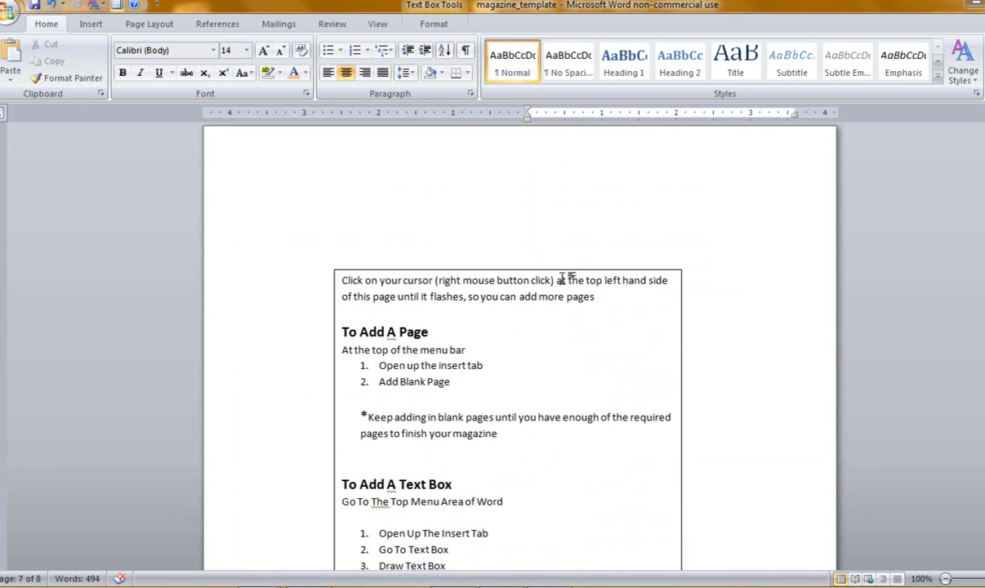
pyautogui.scroll(2, 547, 286)
pyautogui.click(500, 290)
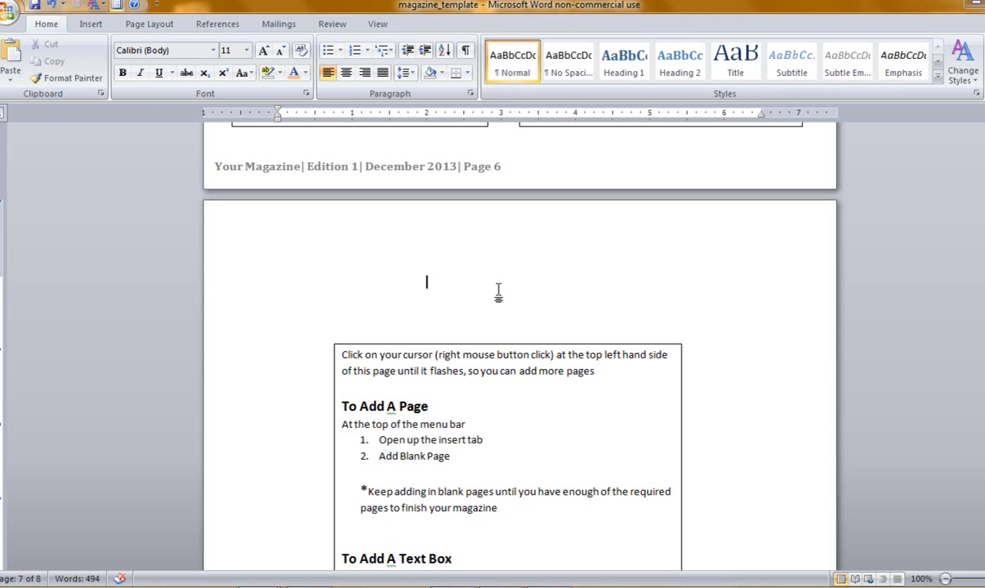
pyautogui.scroll(2, 498, 291)
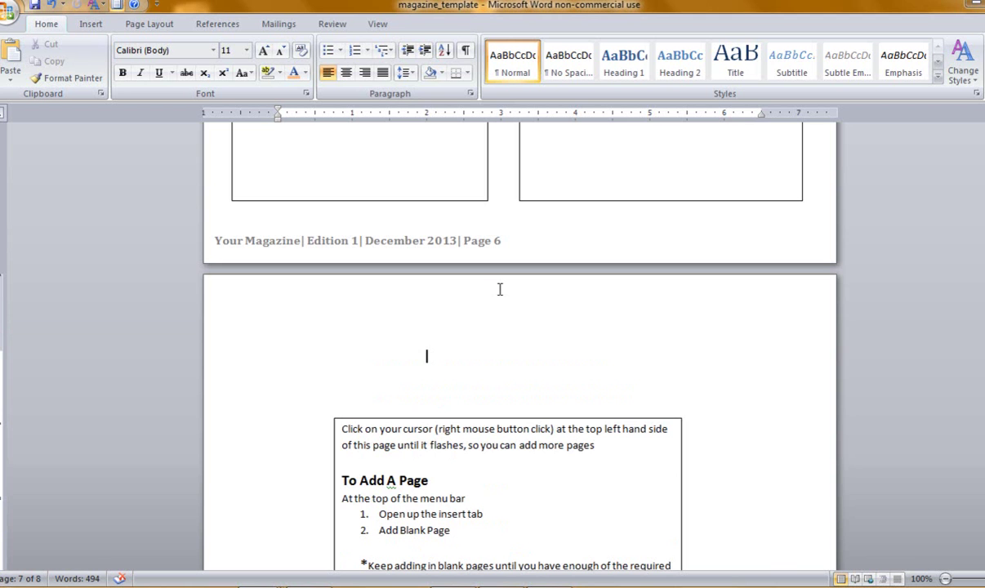
pyautogui.scroll(-10, 499, 289)
pyautogui.scroll(-3, 500, 289)
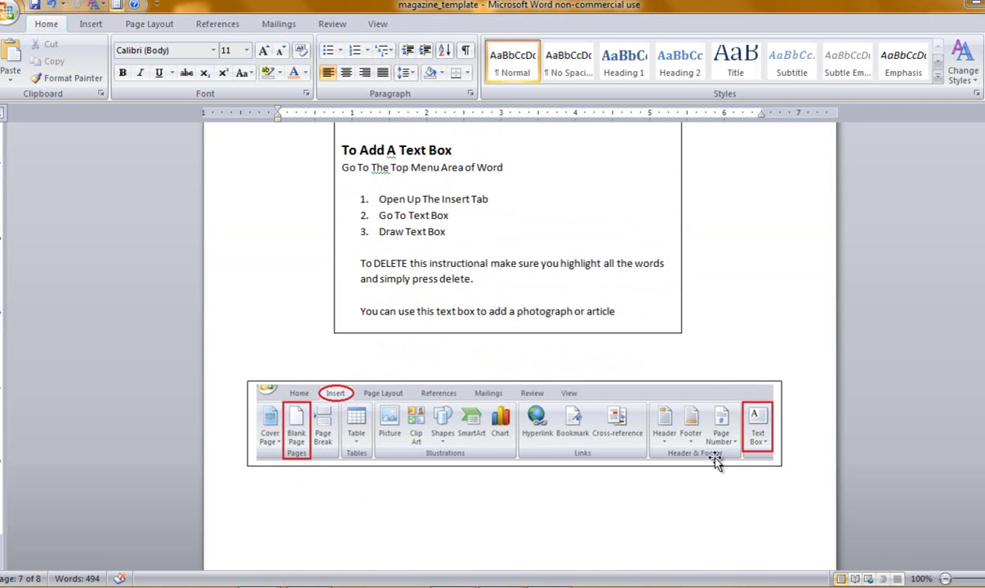
pyautogui.scroll(5, 800, 251)
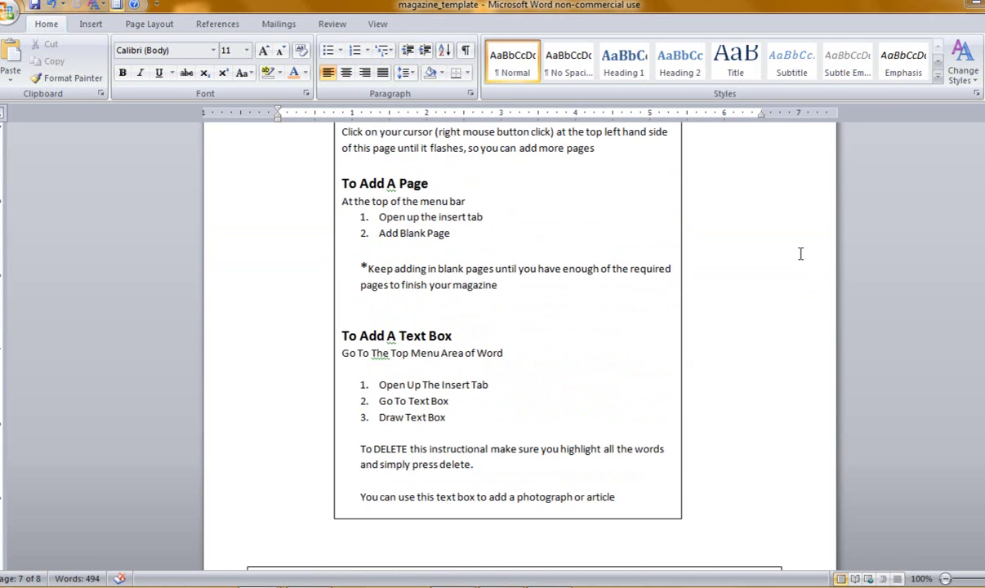
pyautogui.scroll(3, 800, 254)
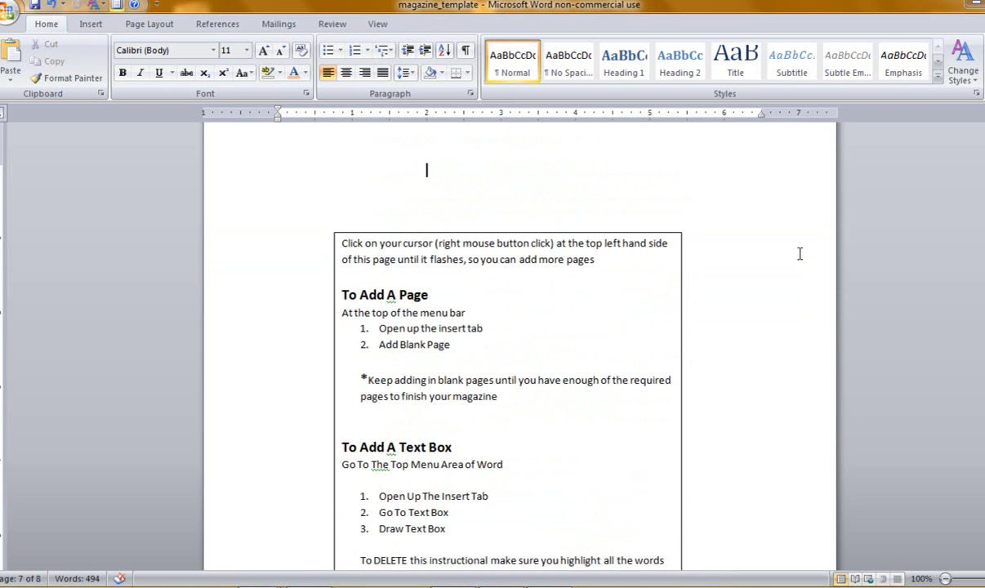
pyautogui.scroll(2, 799, 254)
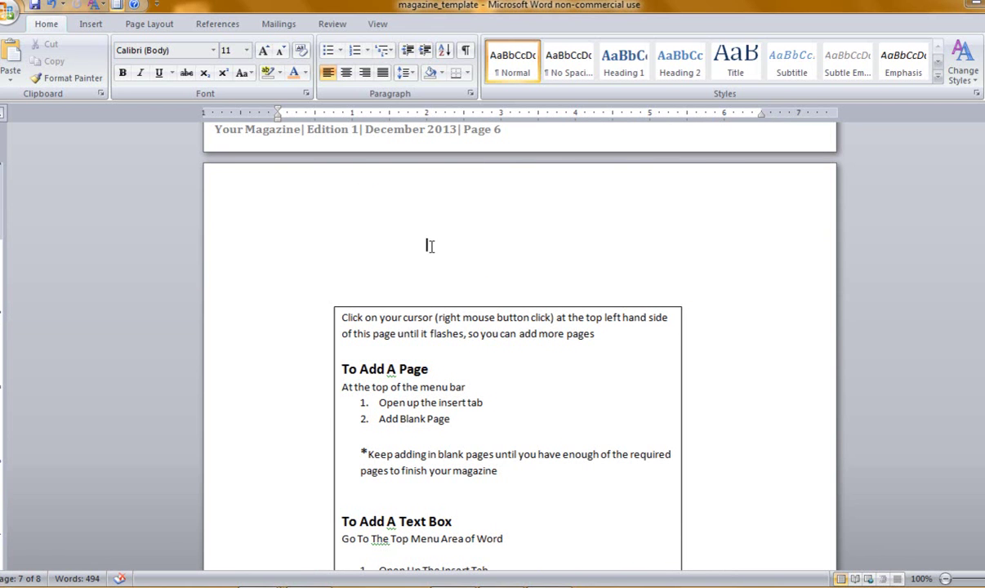
# - Insert a blank page at the insertion point on page 7, ahead of the back cover
pyautogui.click(91, 24)
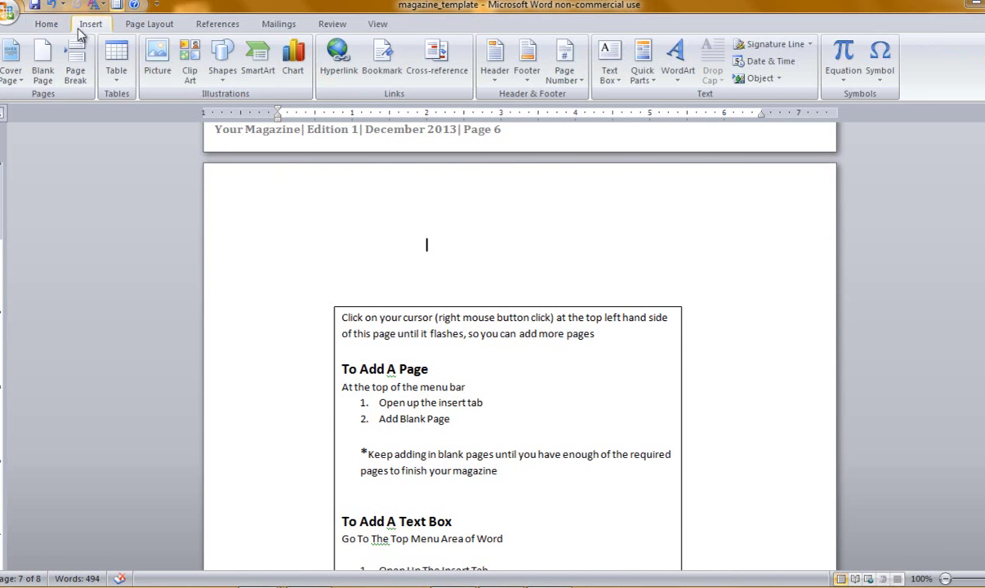
pyautogui.click(43, 64)
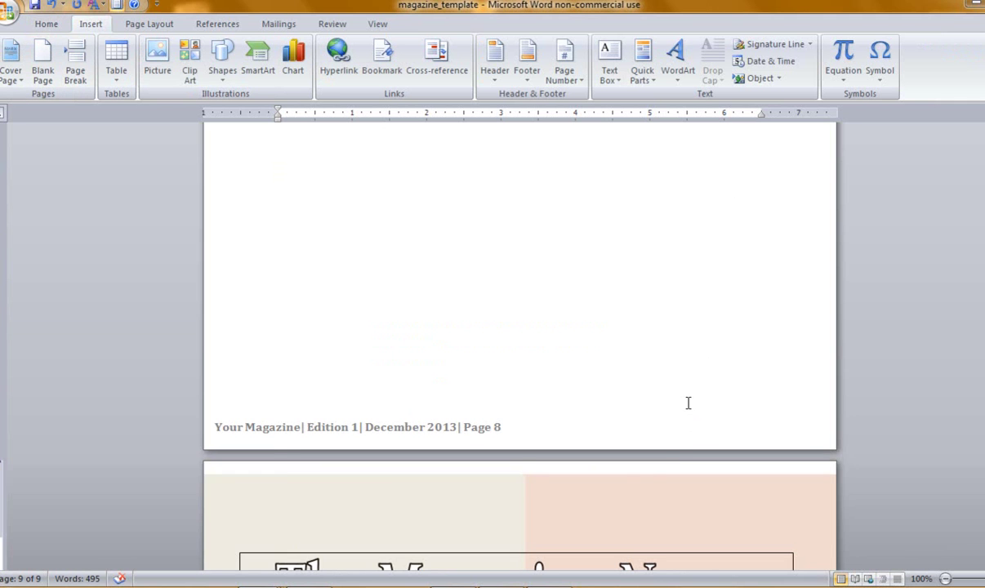
pyautogui.scroll(-6, 690, 407)
# - Review the instruction box on page 7 again and look over the new blank page 8
pyautogui.scroll(10, 677, 389)
pyautogui.scroll(10, 670, 385)
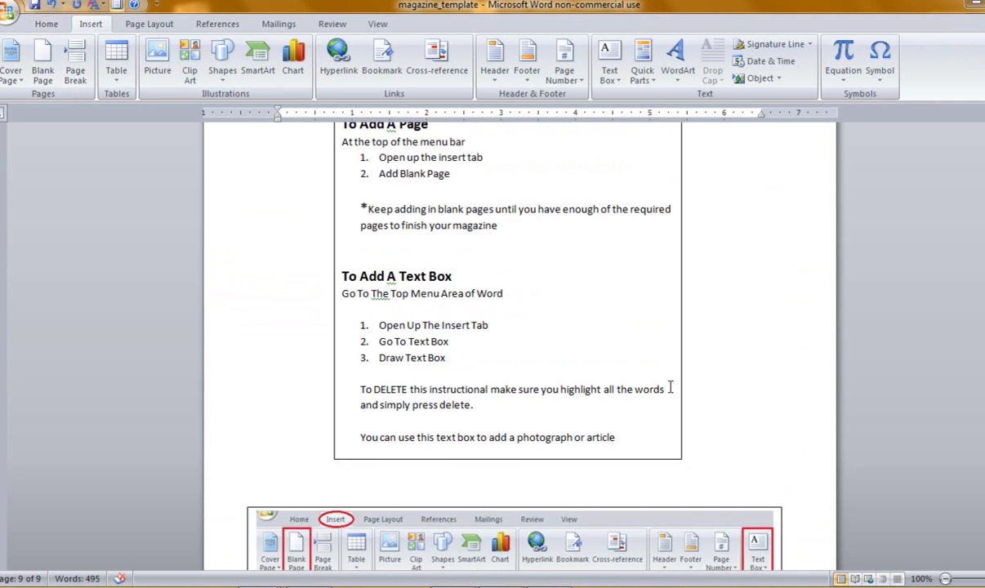
pyautogui.scroll(6, 669, 387)
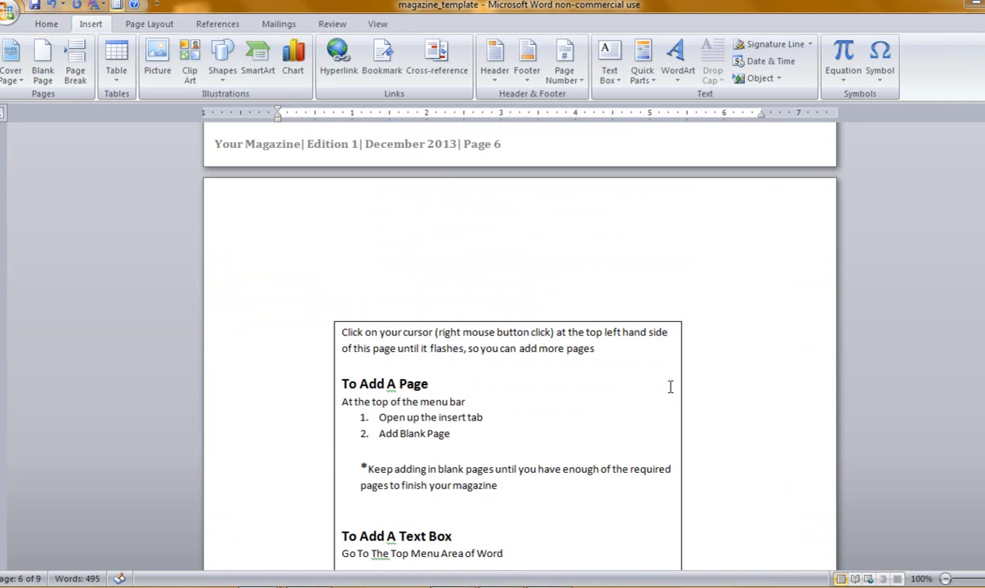
pyautogui.scroll(-3, 670, 386)
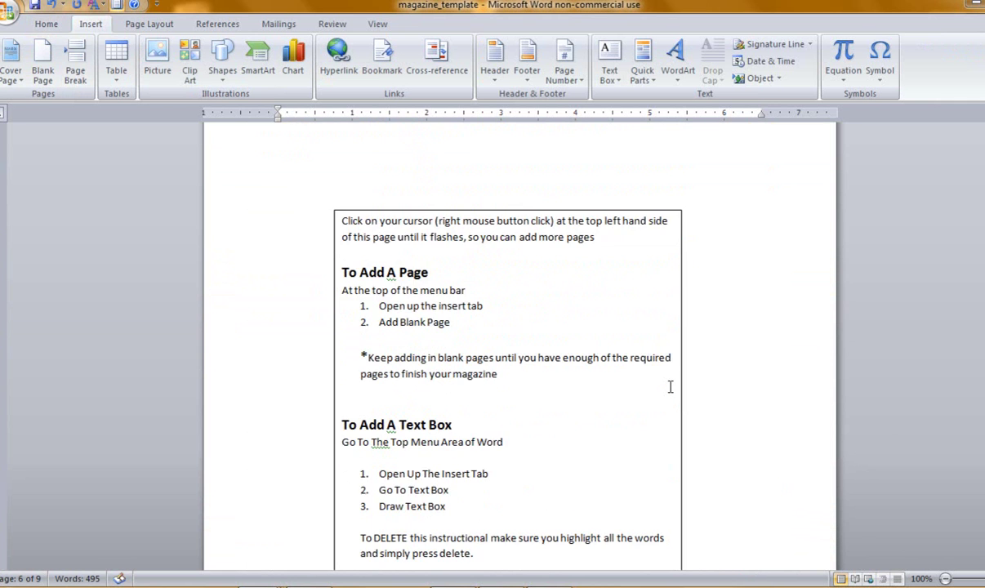
pyautogui.scroll(1, 670, 387)
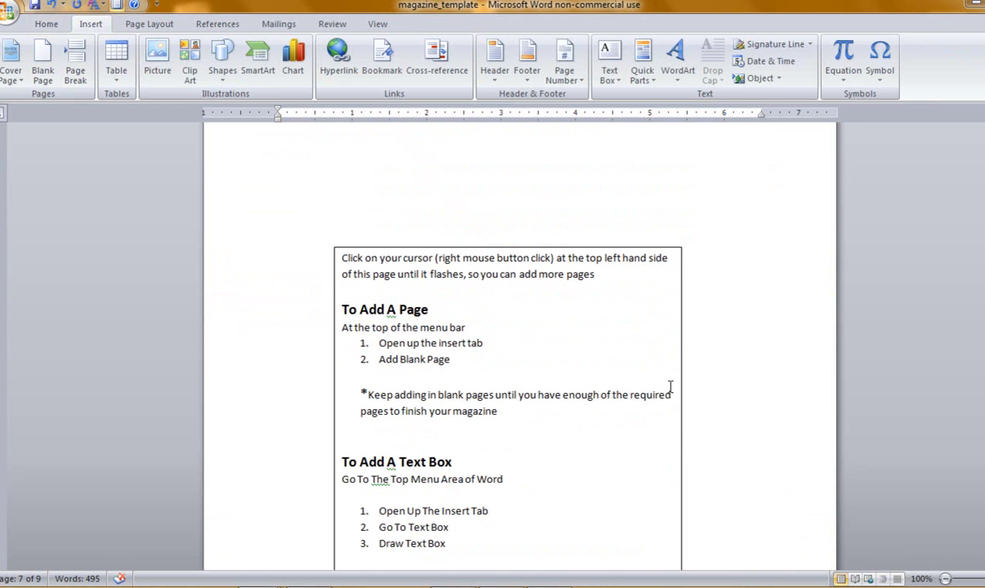
pyautogui.scroll(-2, 669, 387)
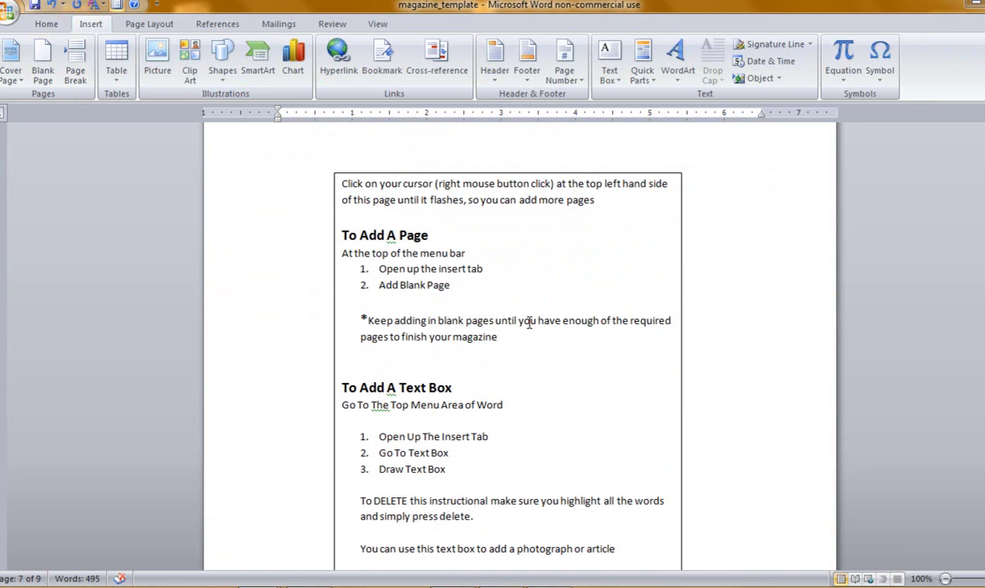
pyautogui.scroll(-18, 529, 322)
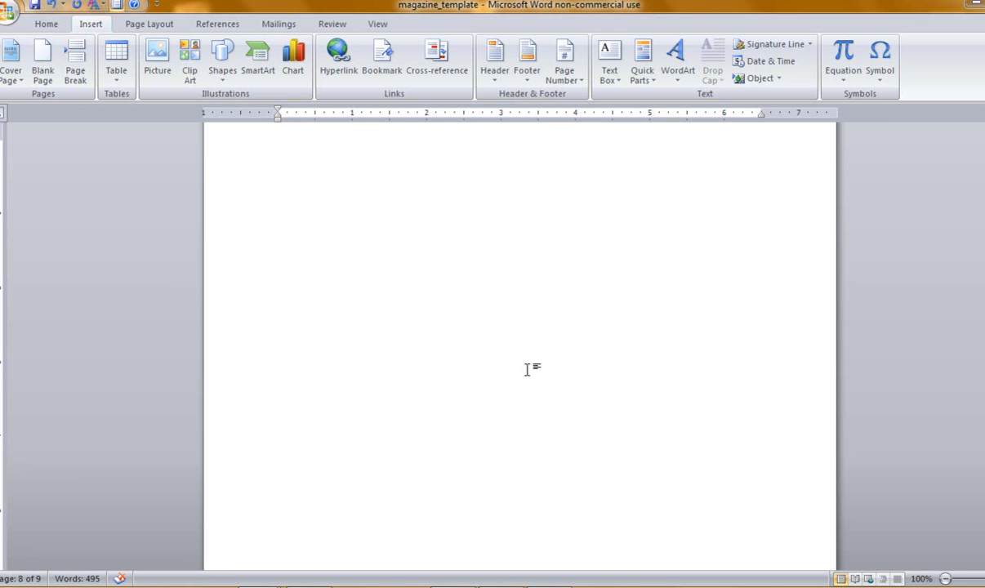
# - Undo the blank page insertion and review page 7 with its instructions for adding pages
pyautogui.click(51, 7)
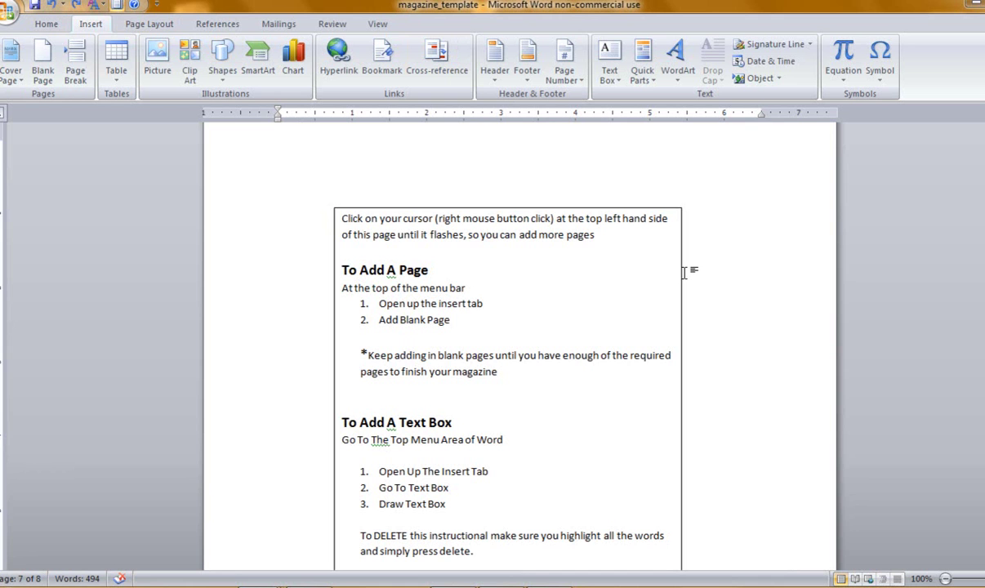
pyautogui.scroll(-10, 684, 272)
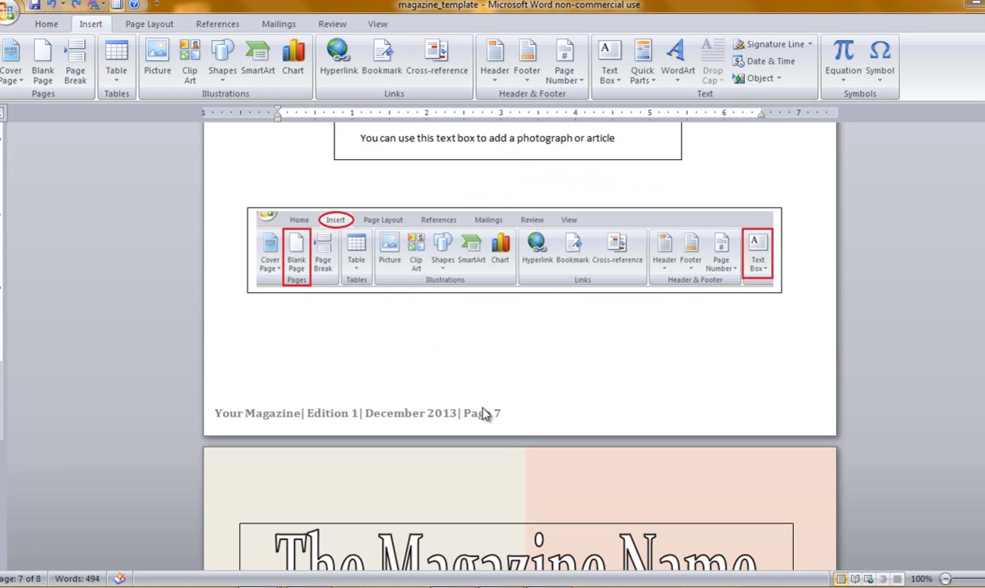
pyautogui.scroll(5, 643, 282)
pyautogui.scroll(3, 644, 281)
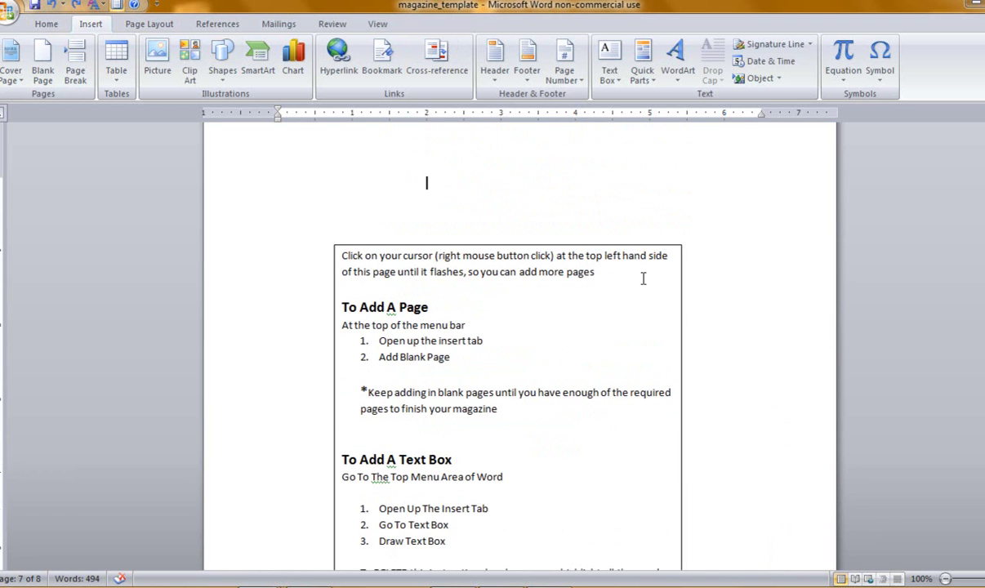
# - Insert another blank page ahead of the back cover, look it over, and undo the insertion
pyautogui.click(43, 67)
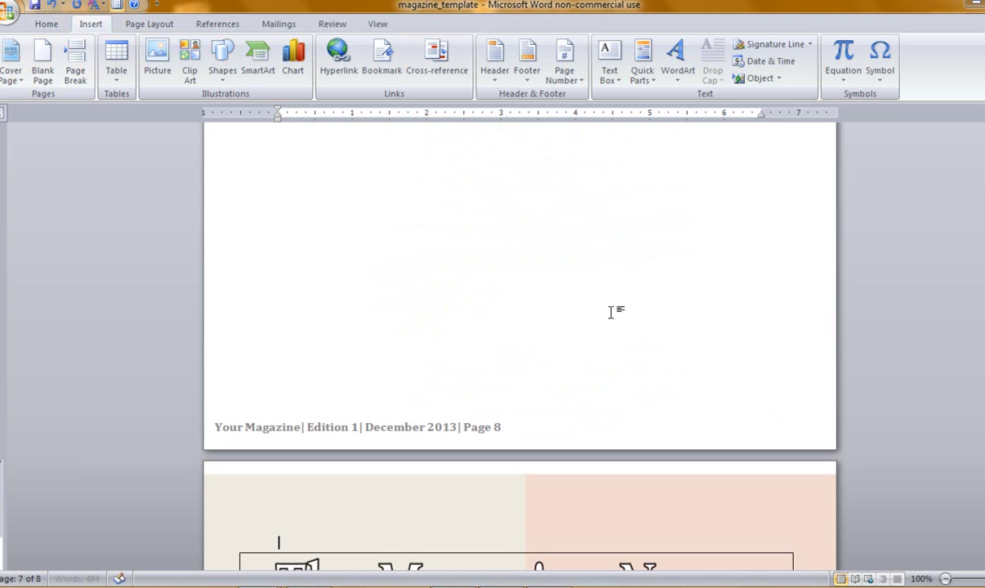
pyautogui.scroll(12, 578, 326)
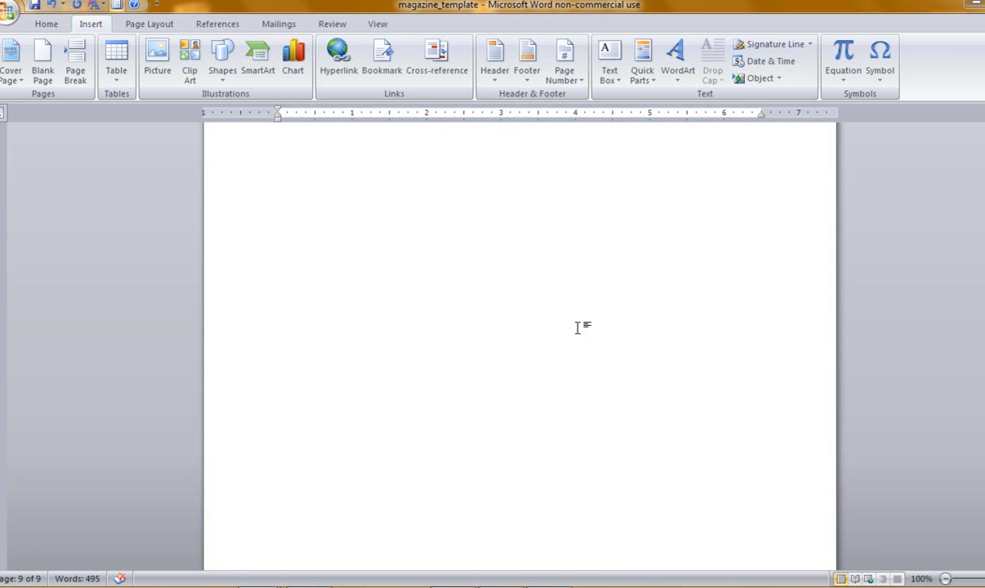
pyautogui.scroll(-10, 514, 518)
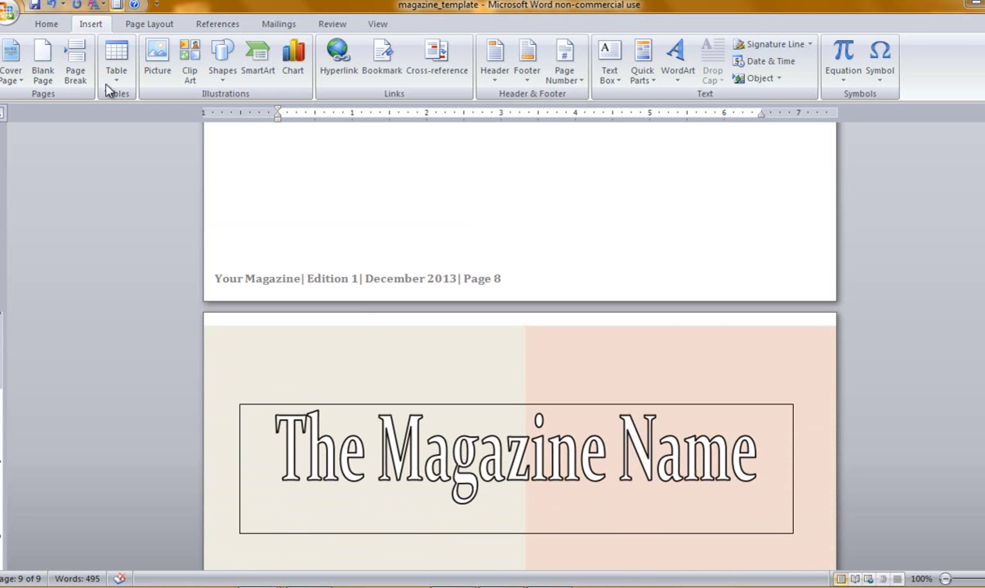
pyautogui.click(52, 5)
# - Select the beige and pink background panels of the back cover in turn and show the text box formatting options
pyautogui.scroll(-4, 689, 427)
pyautogui.scroll(-8, 689, 427)
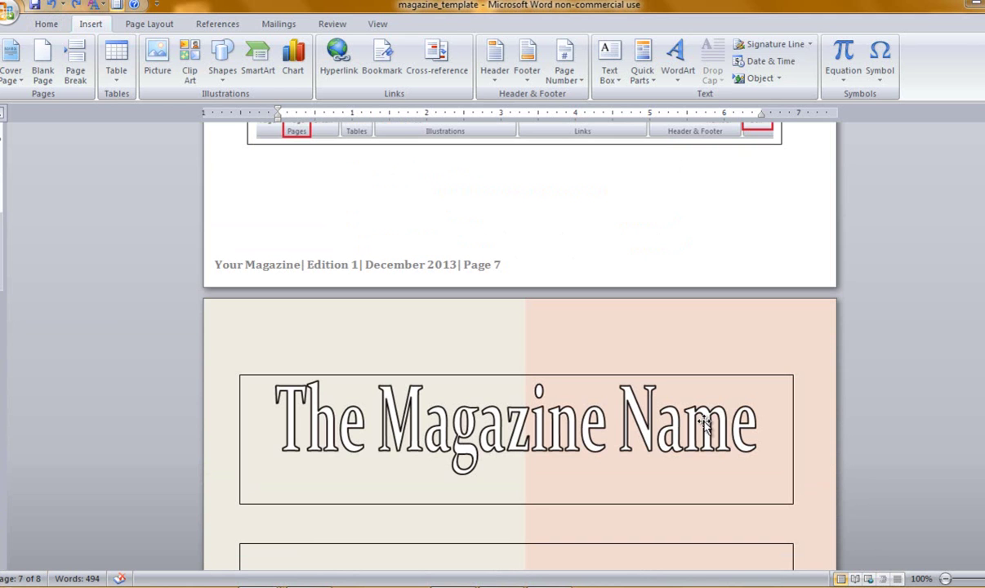
pyautogui.click(498, 326)
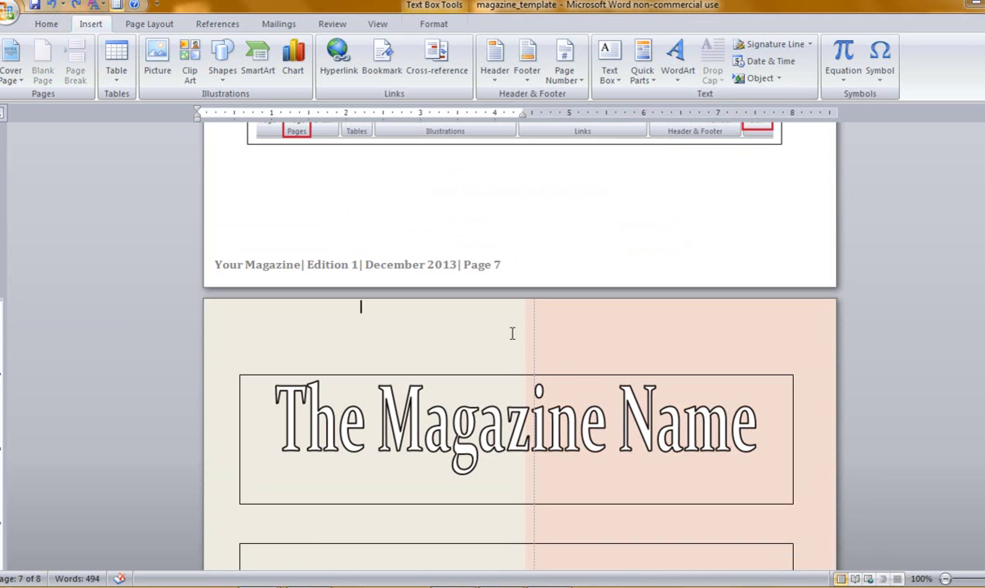
pyautogui.click(588, 330)
pyautogui.click(428, 332)
pyautogui.click(641, 339)
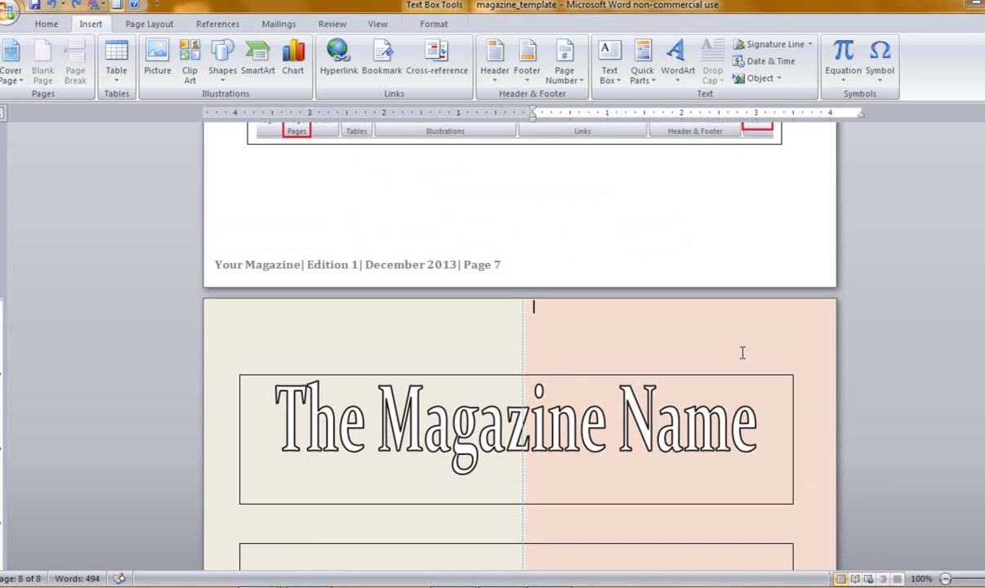
pyautogui.click(434, 23)
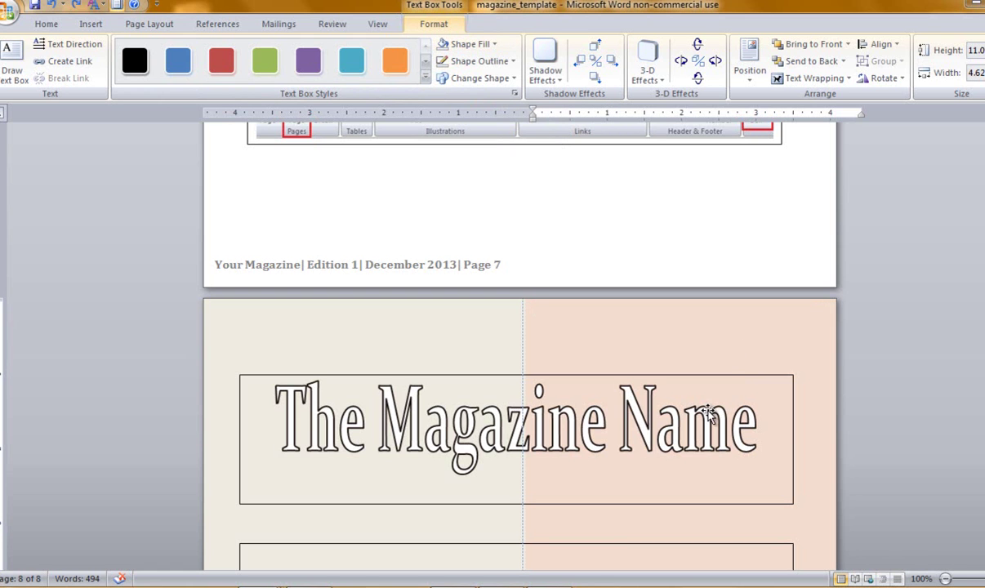
# - Look over the back cover, selecting the photograph box and the magazine title WordArt in turn
pyautogui.scroll(-5, 709, 414)
pyautogui.scroll(-5, 680, 471)
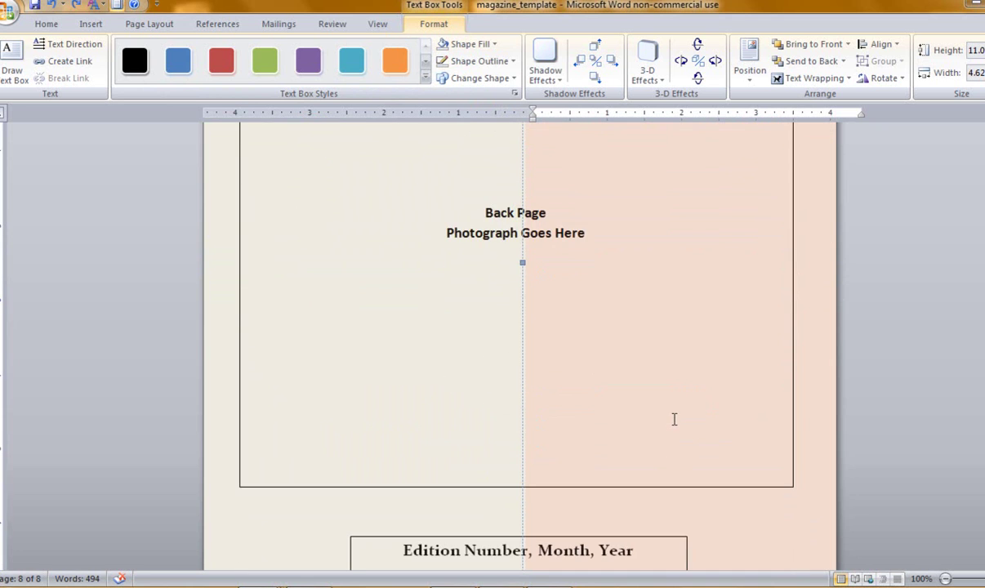
pyautogui.scroll(1, 674, 419)
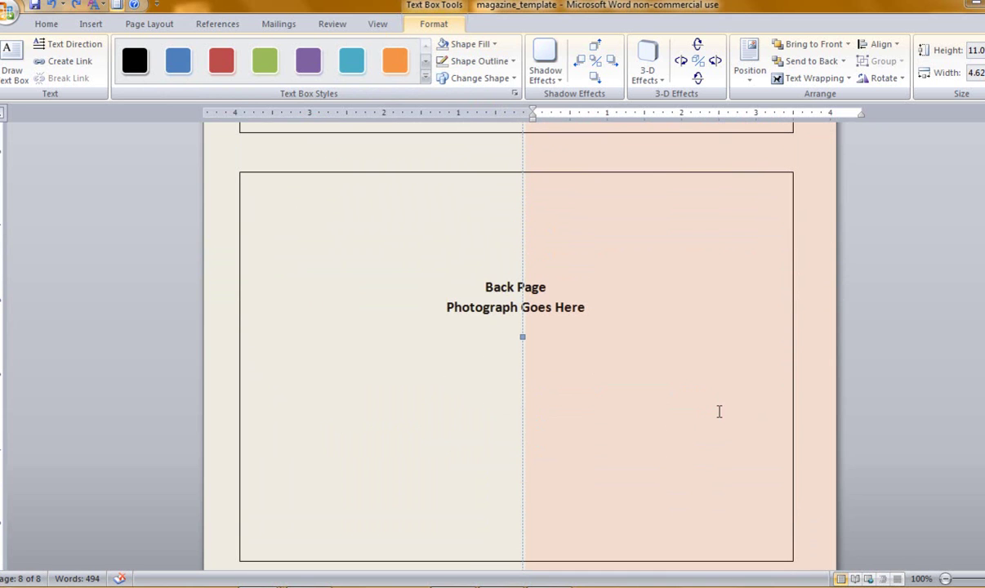
pyautogui.click(647, 173)
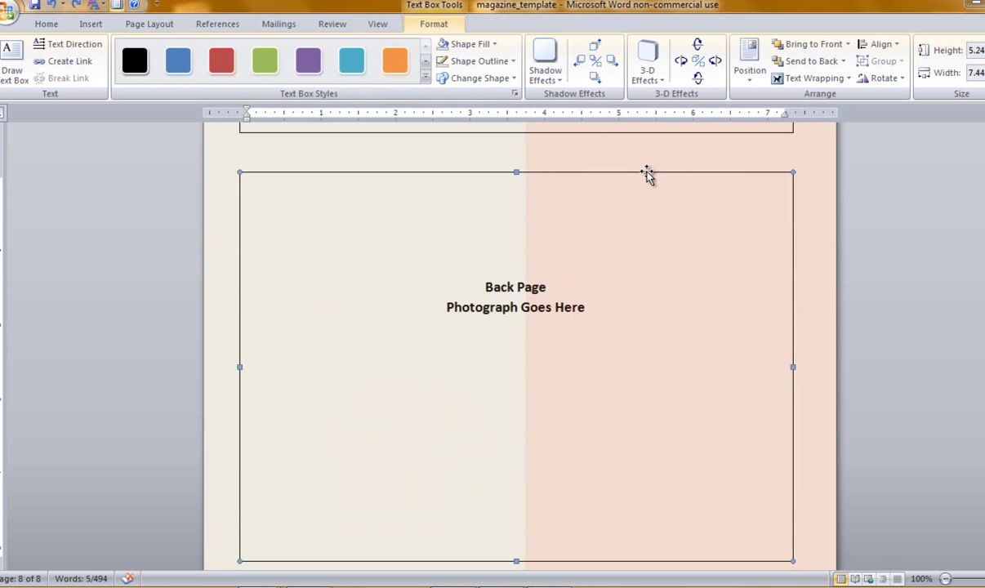
pyautogui.scroll(1, 648, 172)
pyautogui.scroll(-2, 622, 361)
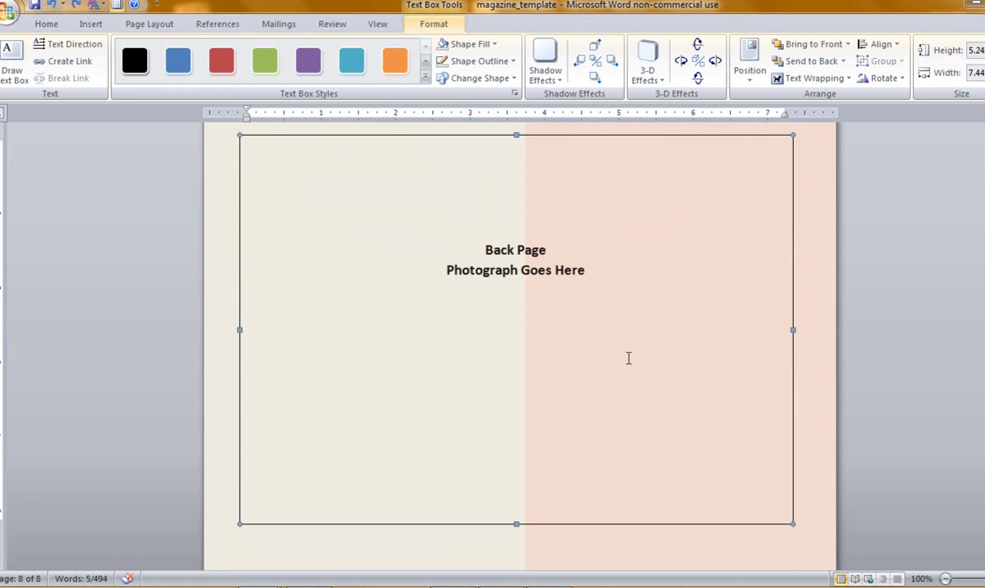
pyautogui.scroll(6, 629, 357)
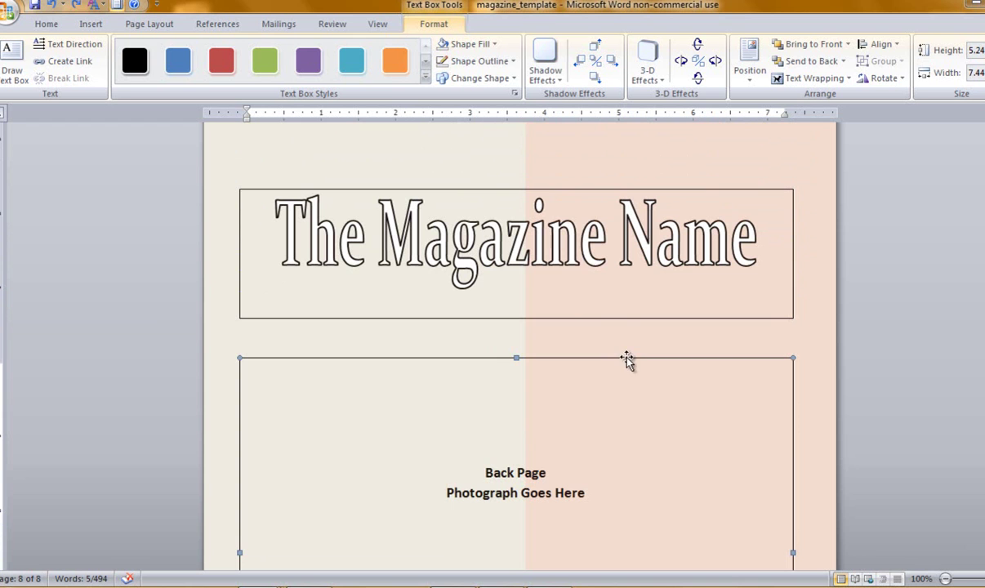
pyautogui.click(552, 247)
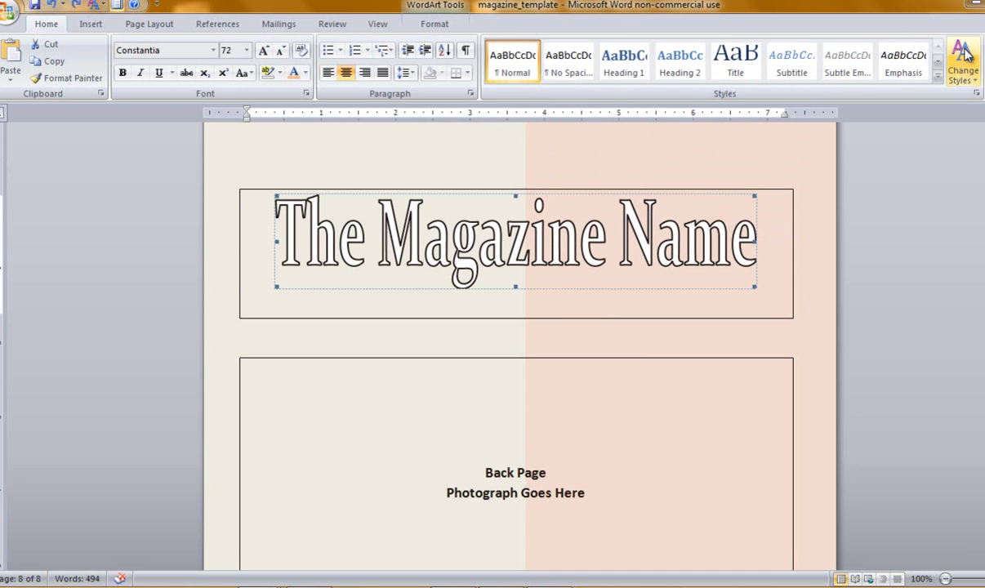
pyautogui.click(91, 24)
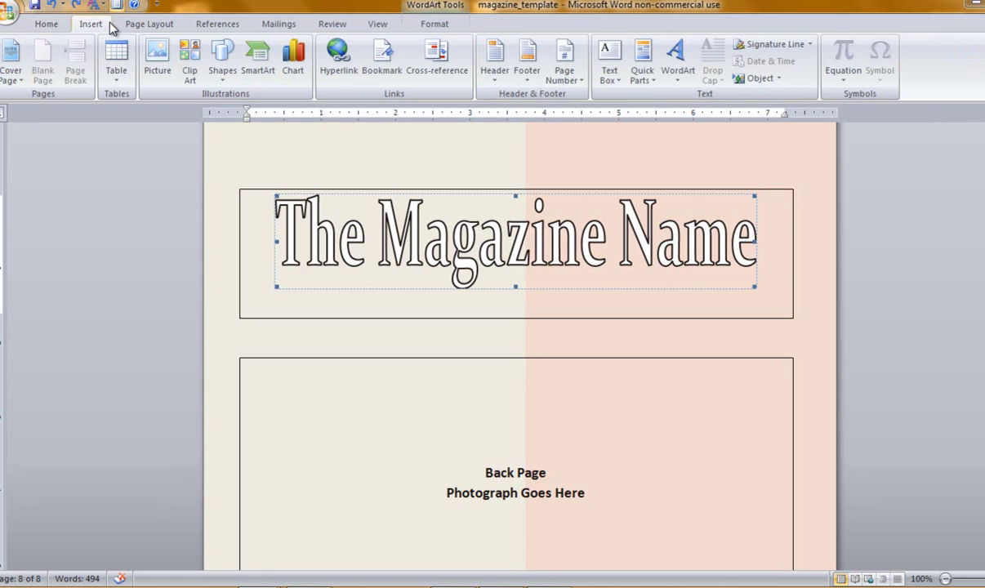
pyautogui.click(678, 72)
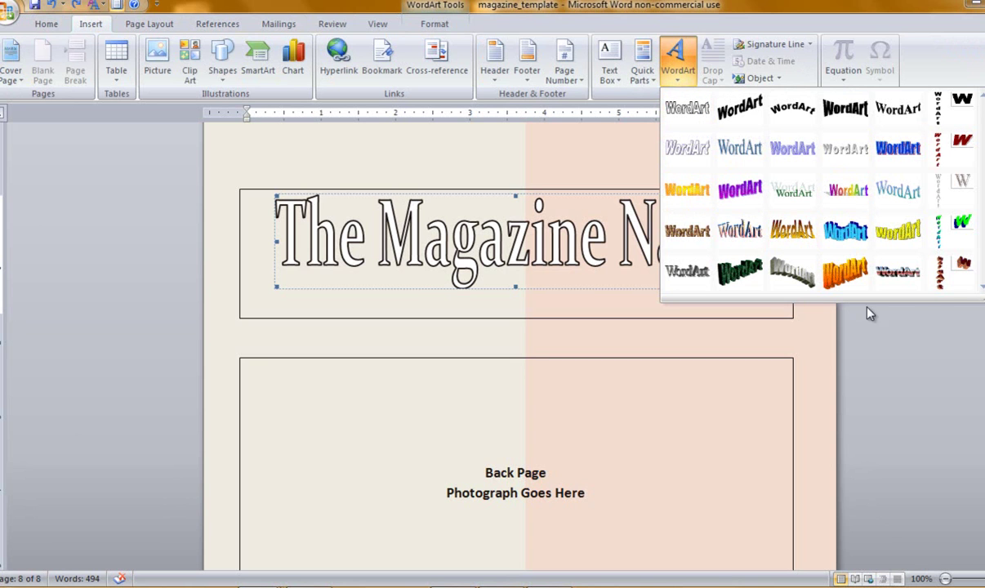
pyautogui.click(682, 72)
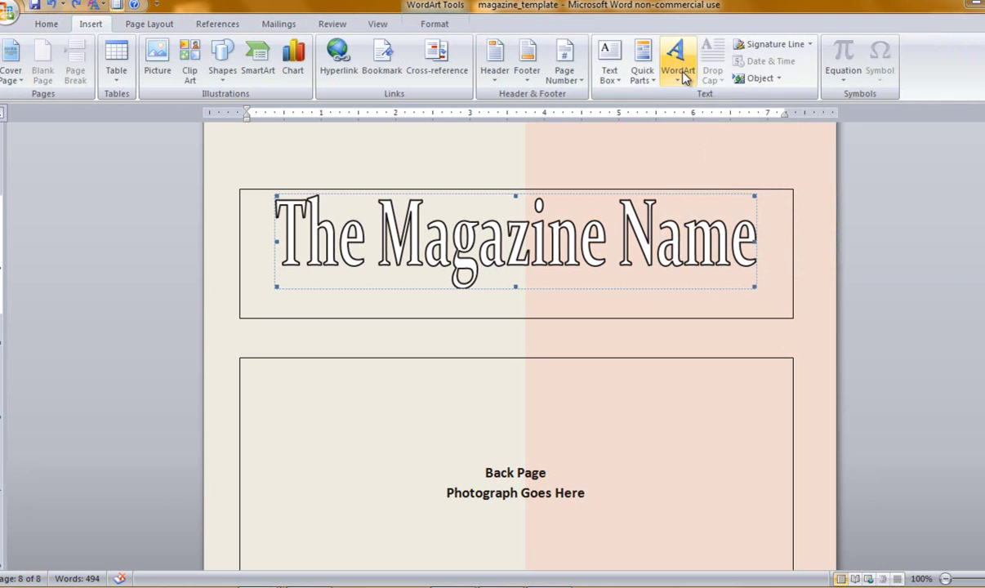
pyautogui.click(680, 72)
pyautogui.click(688, 122)
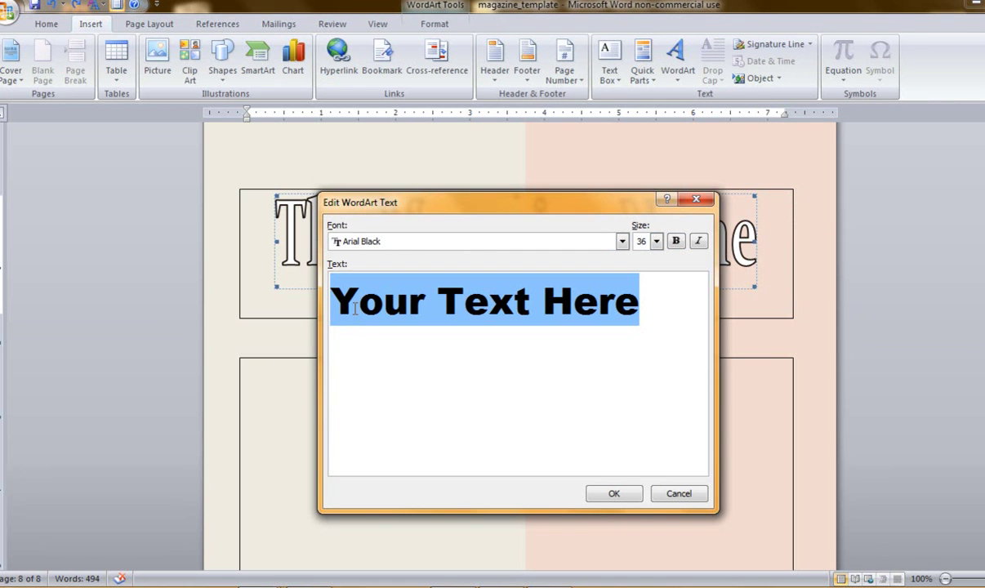
pyautogui.moveTo(322, 282); pyautogui.dragTo(663, 298)
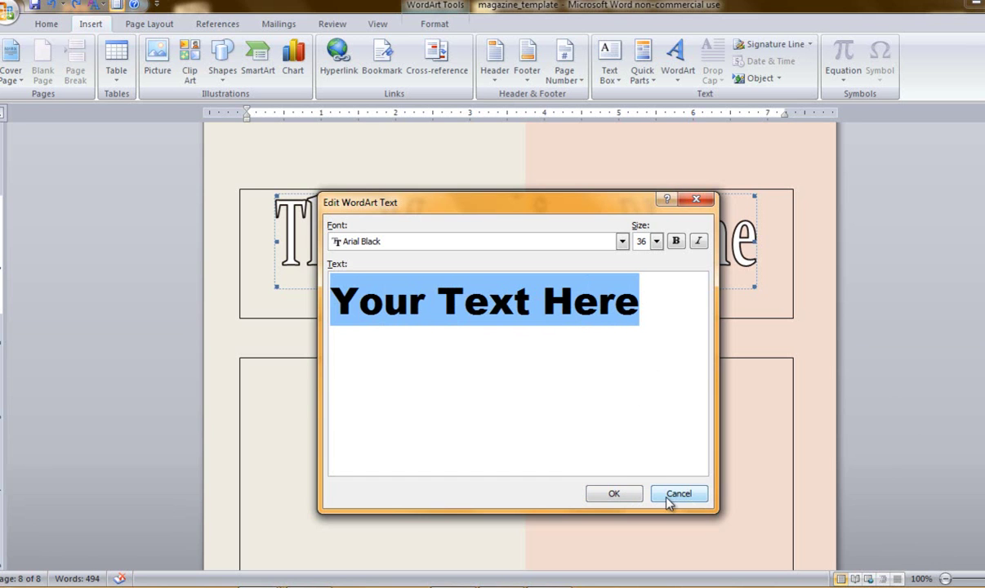
pyautogui.click(695, 200)
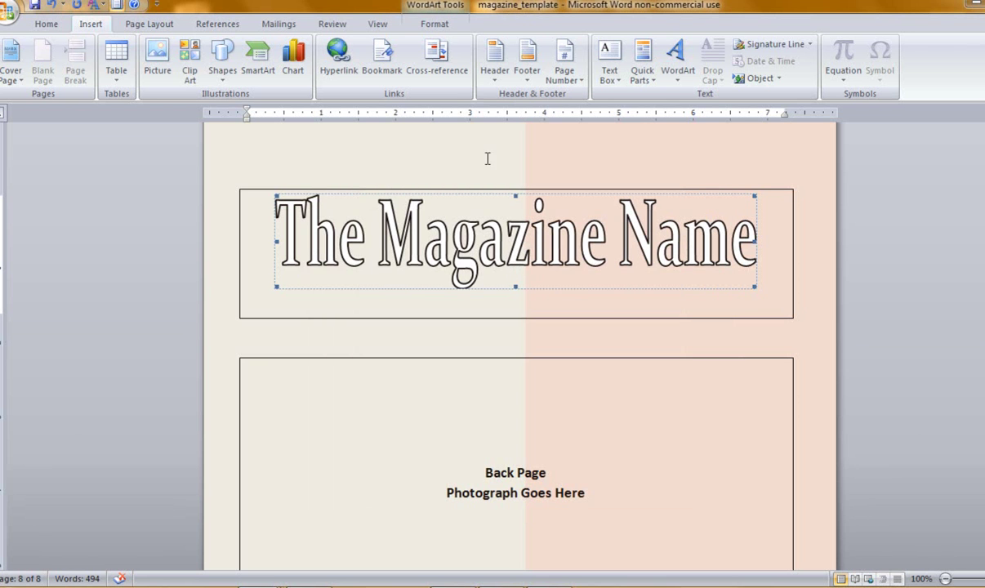
# - Give the back cover's magazine title a dark red shadow and widen its text box until the whole name fits
pyautogui.click(435, 24)
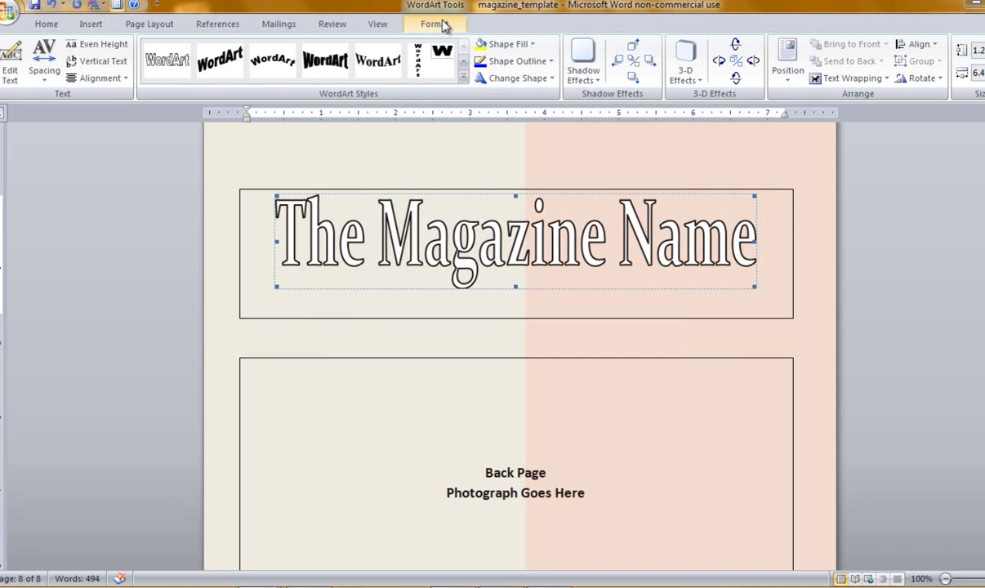
pyautogui.click(578, 75)
pyautogui.moveTo(622, 466)
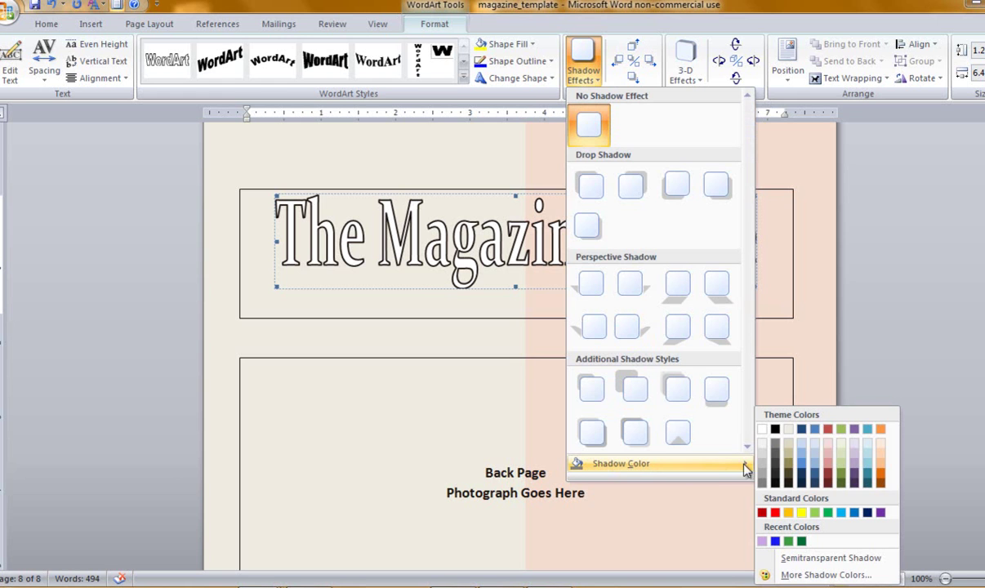
pyautogui.click(829, 478)
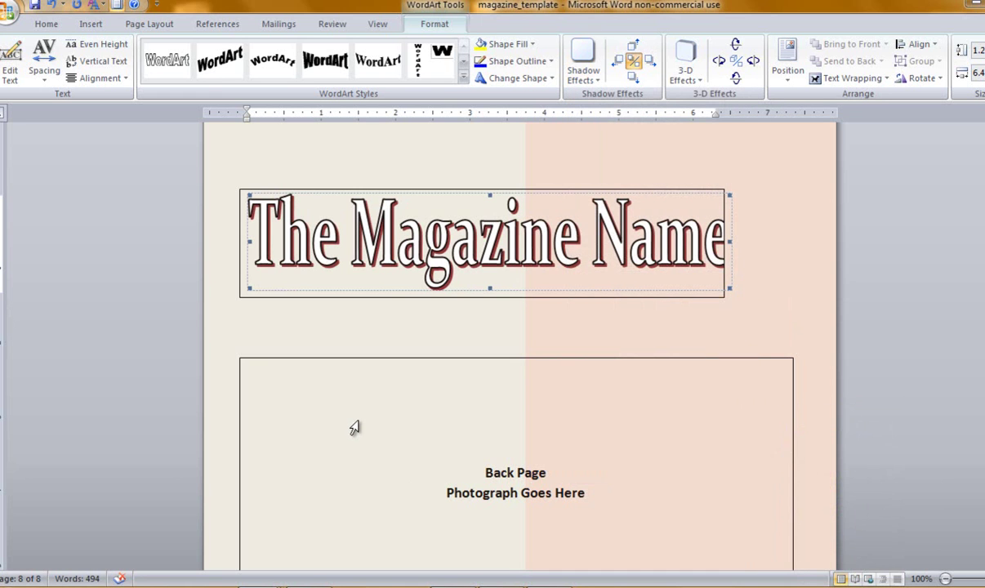
pyautogui.click(623, 296)
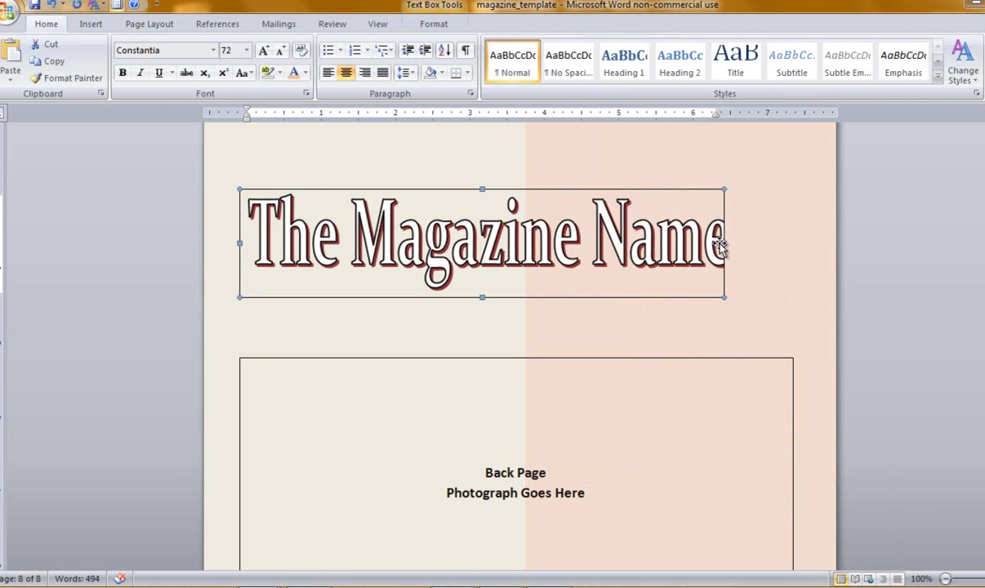
pyautogui.moveTo(724, 243); pyautogui.dragTo(781, 243)
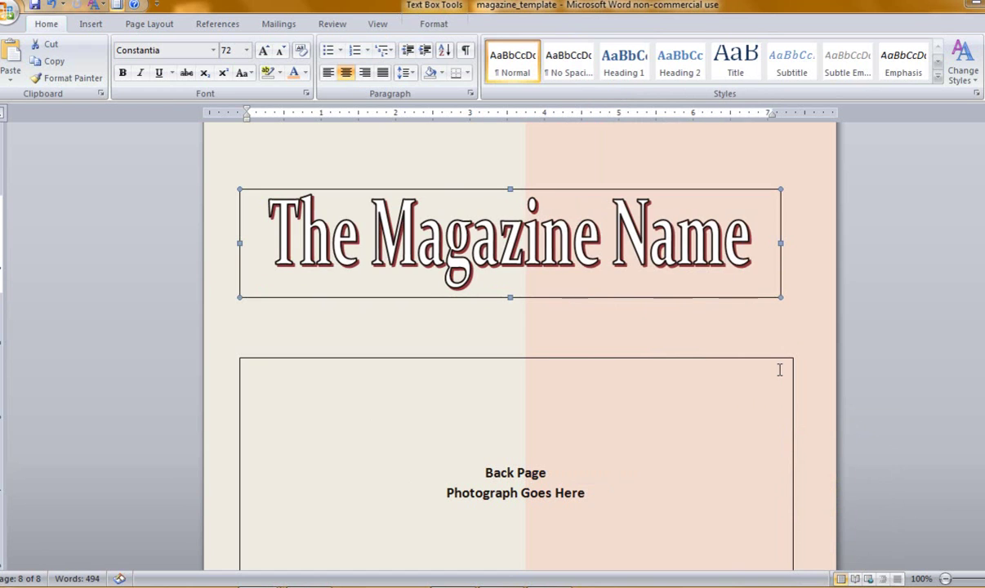
# - Set the outline weight of the back cover's magazine title WordArt to 1½ pt
pyautogui.click(556, 233)
pyautogui.click(435, 25)
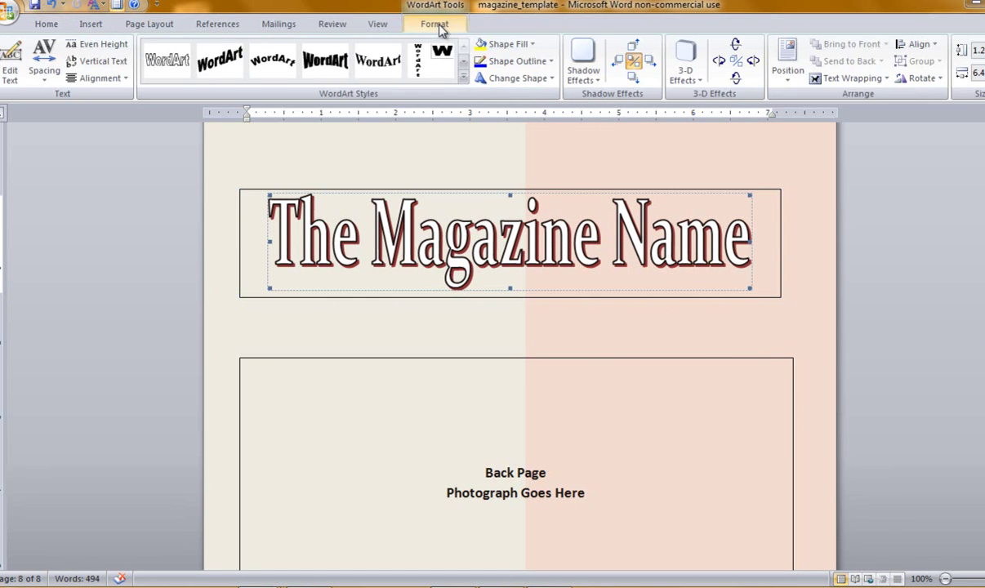
pyautogui.click(515, 61)
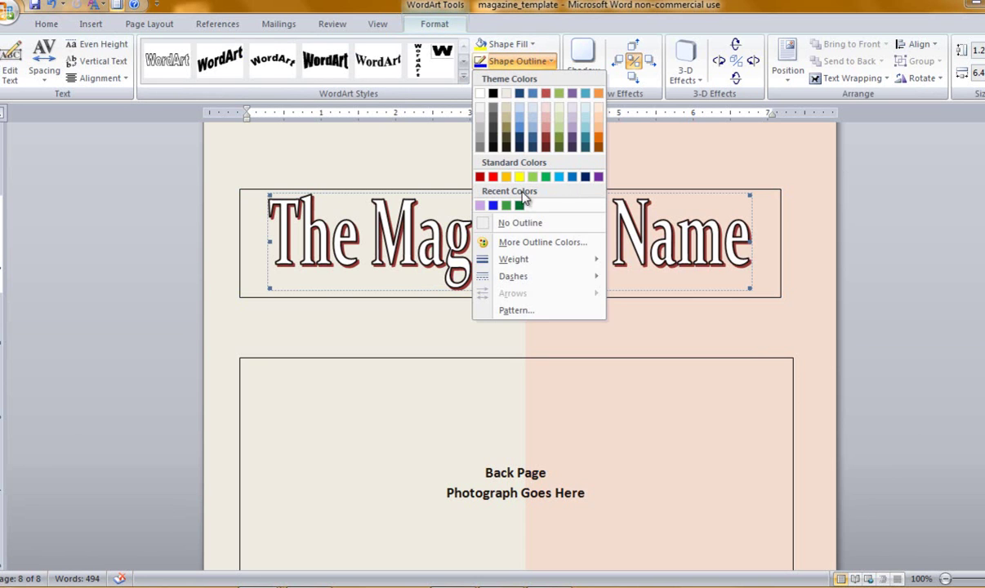
pyautogui.moveTo(535, 265)
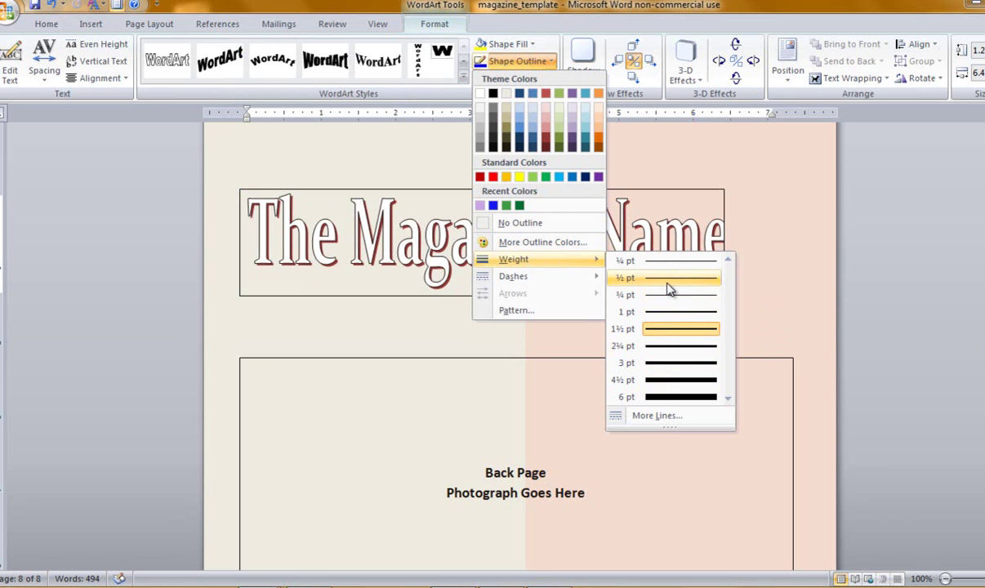
pyautogui.click(665, 335)
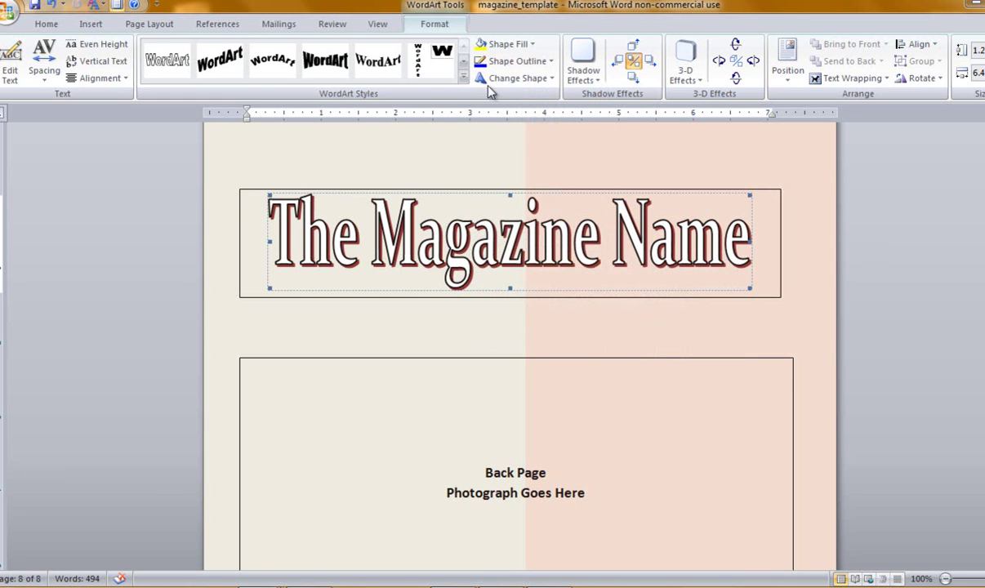
# - Examine the title's fill options and review the back cover down to the edition and website box
pyautogui.click(505, 49)
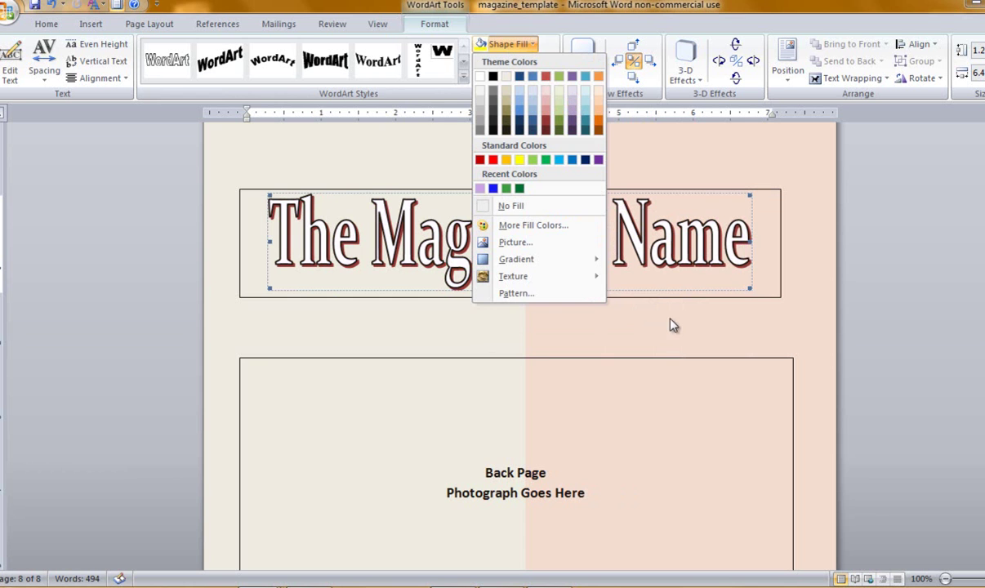
pyautogui.click(695, 433)
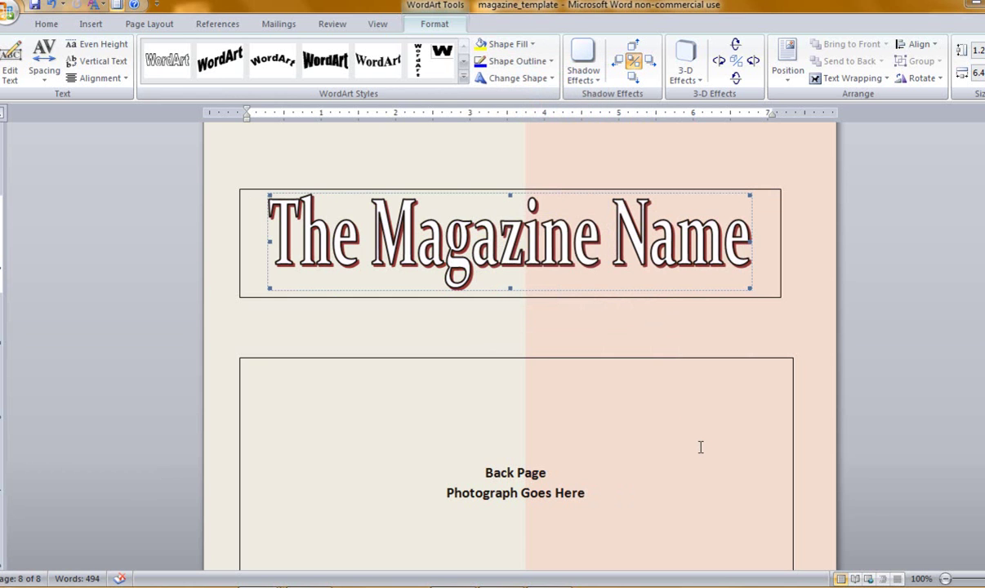
pyautogui.scroll(-8, 700, 447)
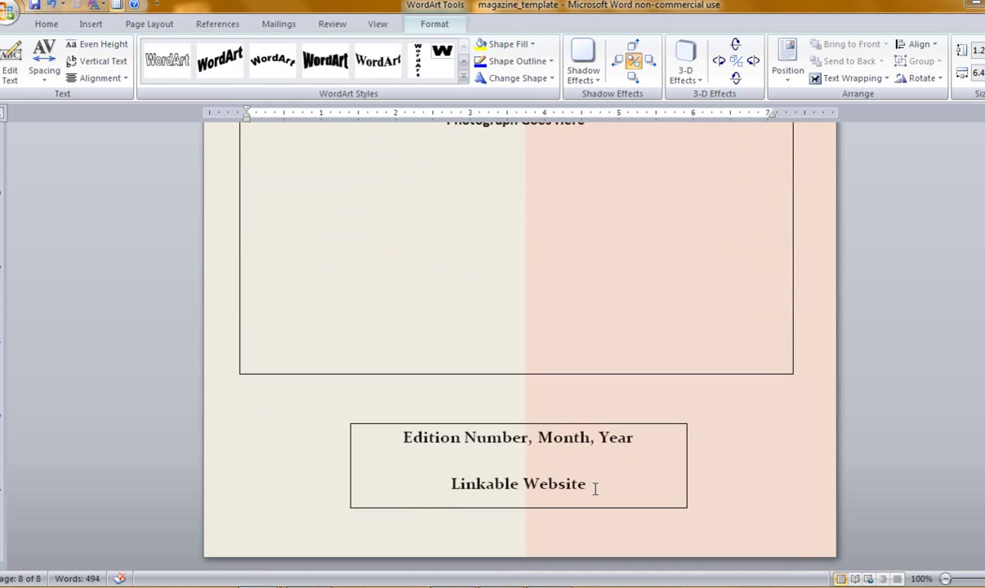
pyautogui.scroll(9, 594, 488)
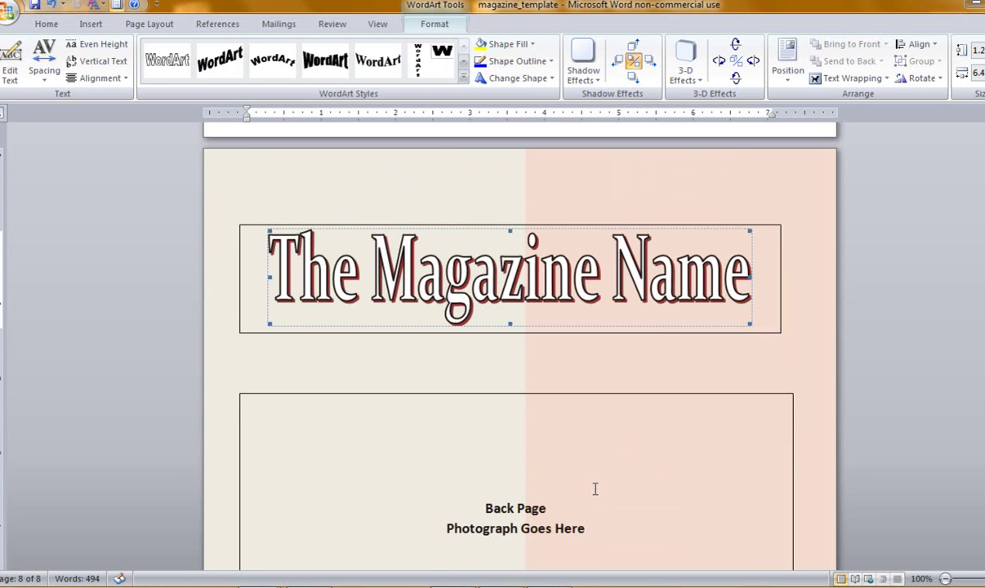
# - Select the cream background panel on the back cover and shift it slightly right and upward
pyautogui.scroll(4, 594, 488)
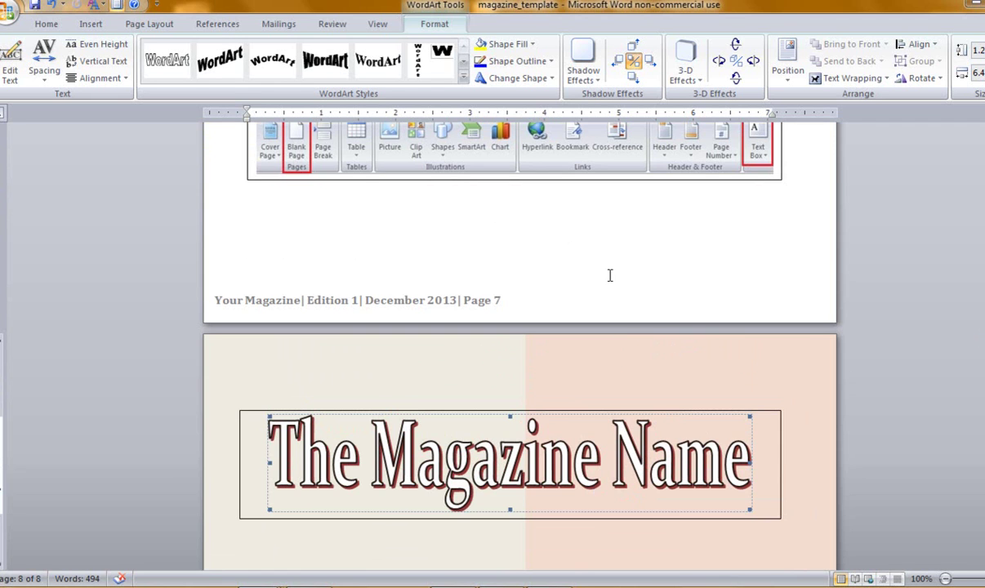
pyautogui.scroll(-12, 614, 285)
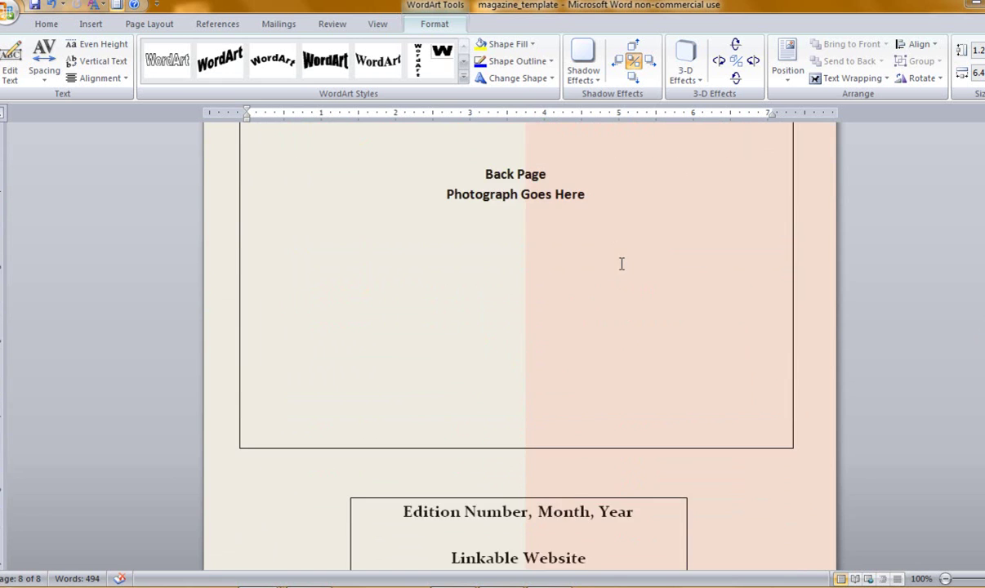
pyautogui.click(256, 442)
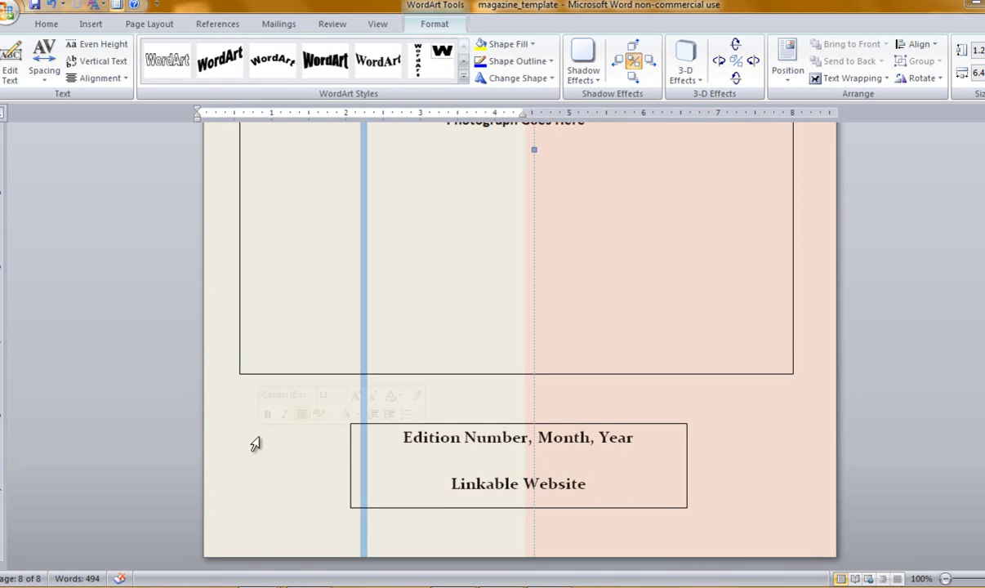
pyautogui.scroll(8, 335, 339)
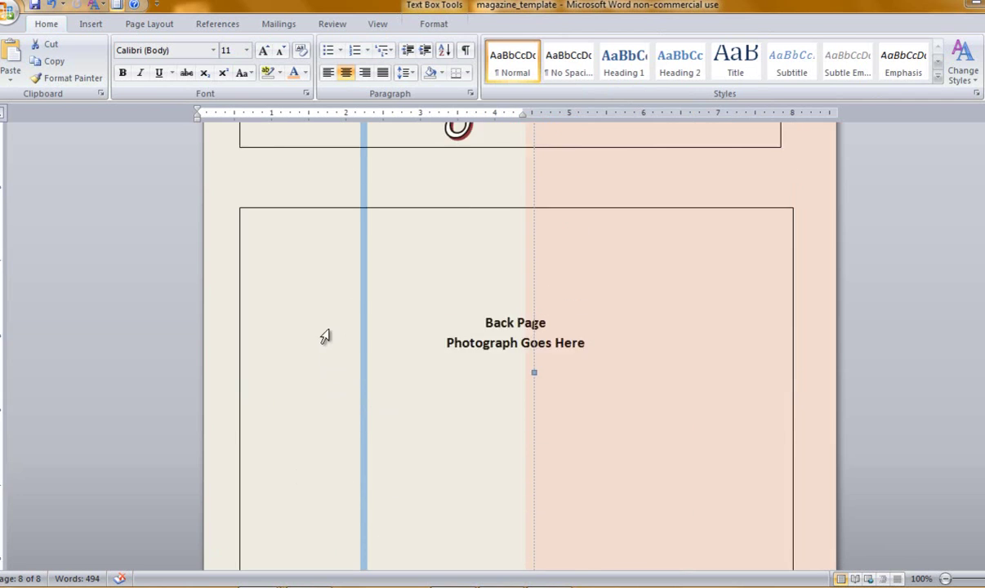
pyautogui.scroll(1, 332, 311)
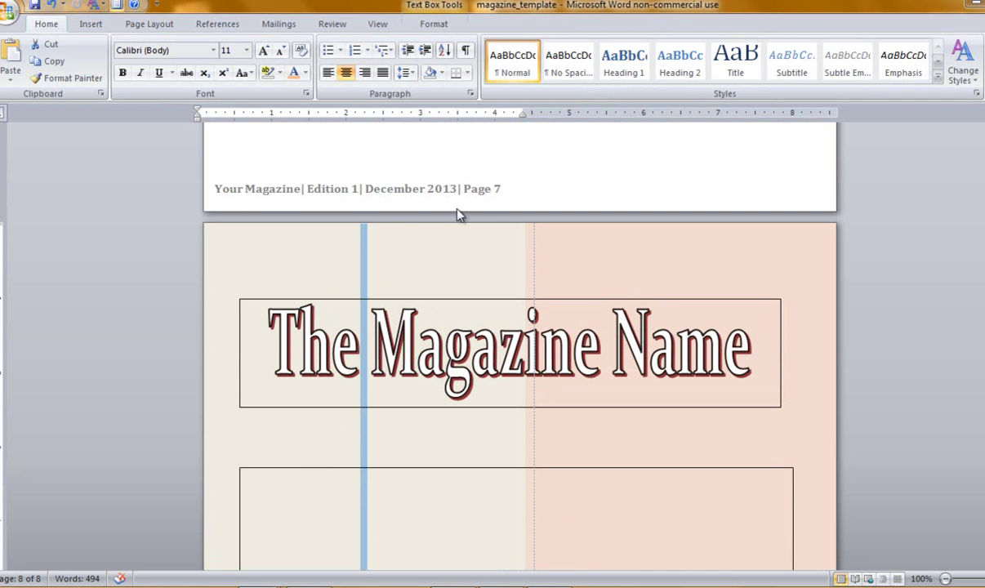
pyautogui.scroll(-9, 400, 367)
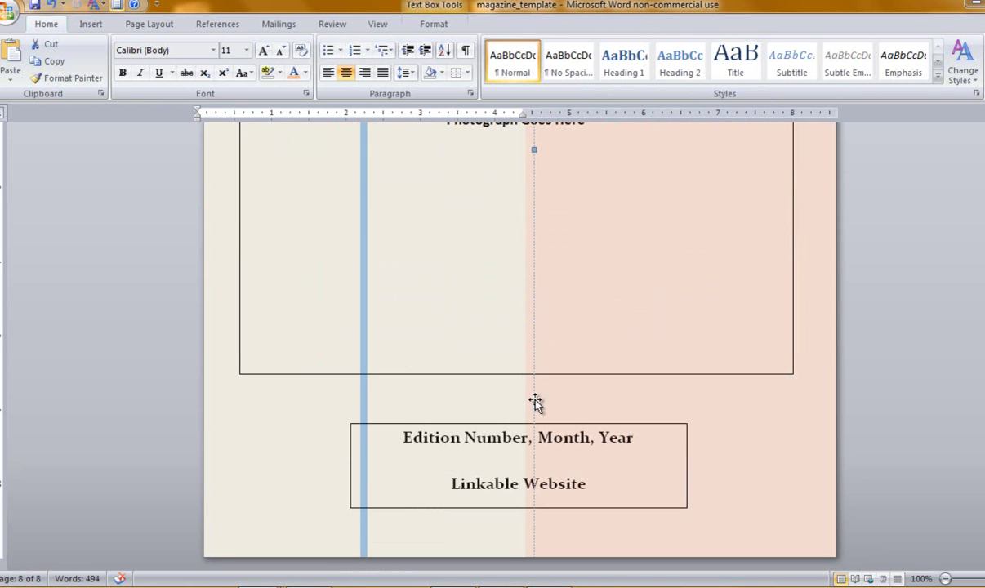
pyautogui.moveTo(534, 186); pyautogui.dragTo(539, 140)
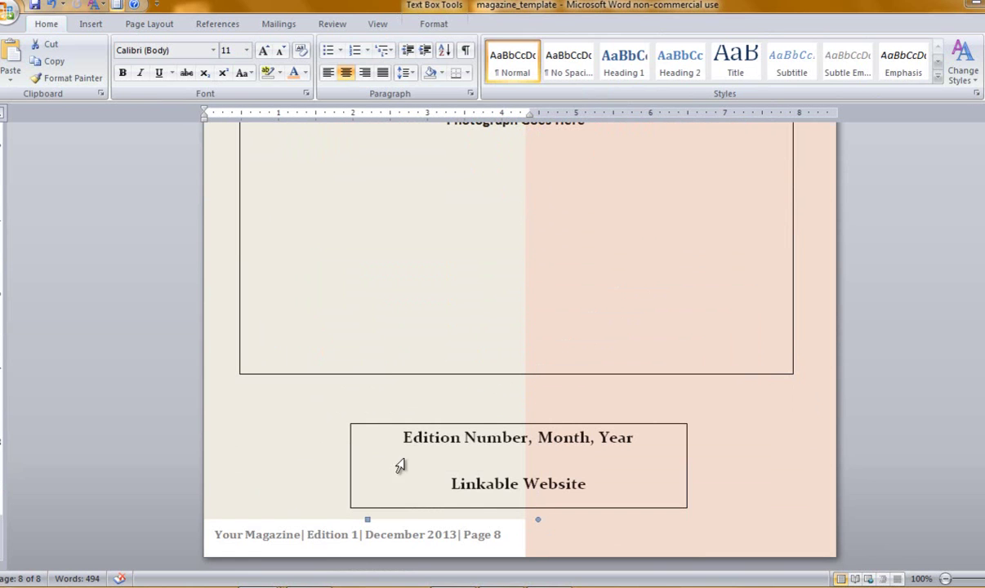
# - Reselect the cream background panel behind the photograph box and move it down to cover the page 8 footer
pyautogui.scroll(3, 510, 418)
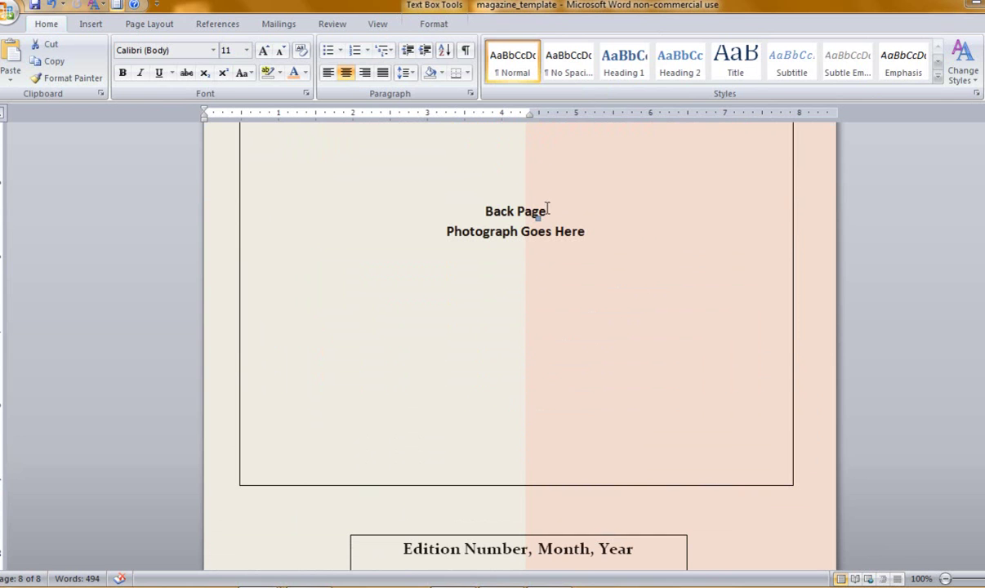
pyautogui.click(468, 288)
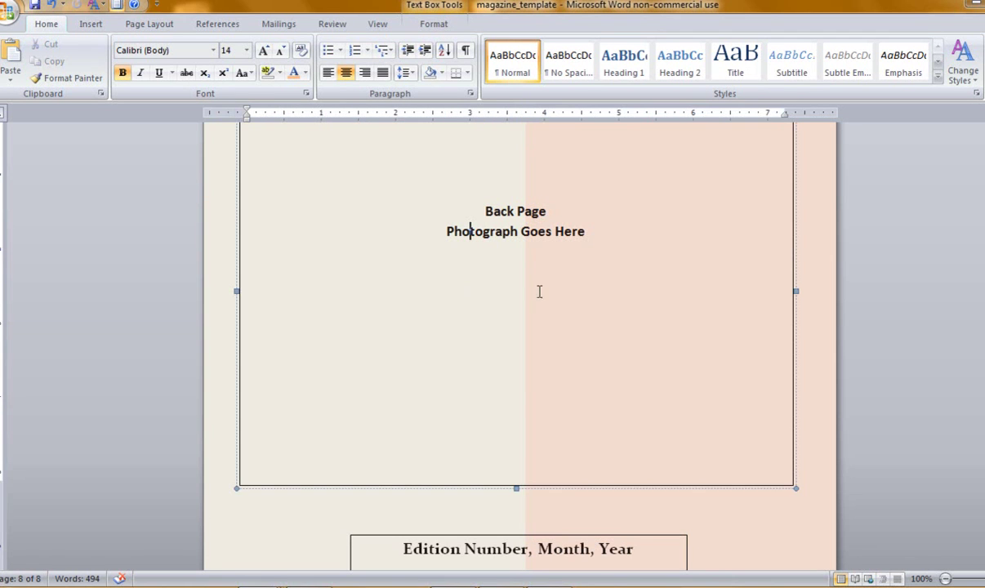
pyautogui.click(474, 510)
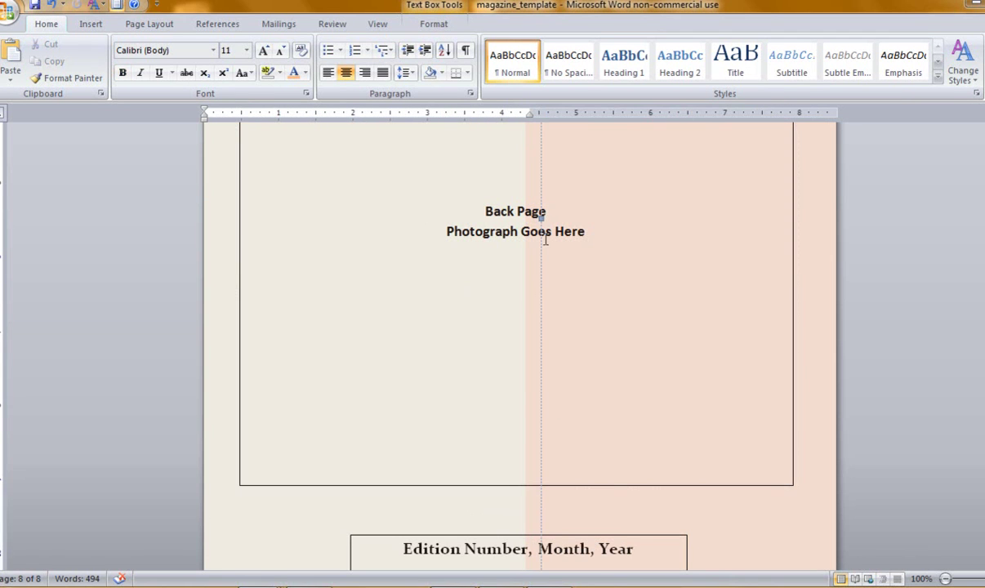
pyautogui.click(543, 289)
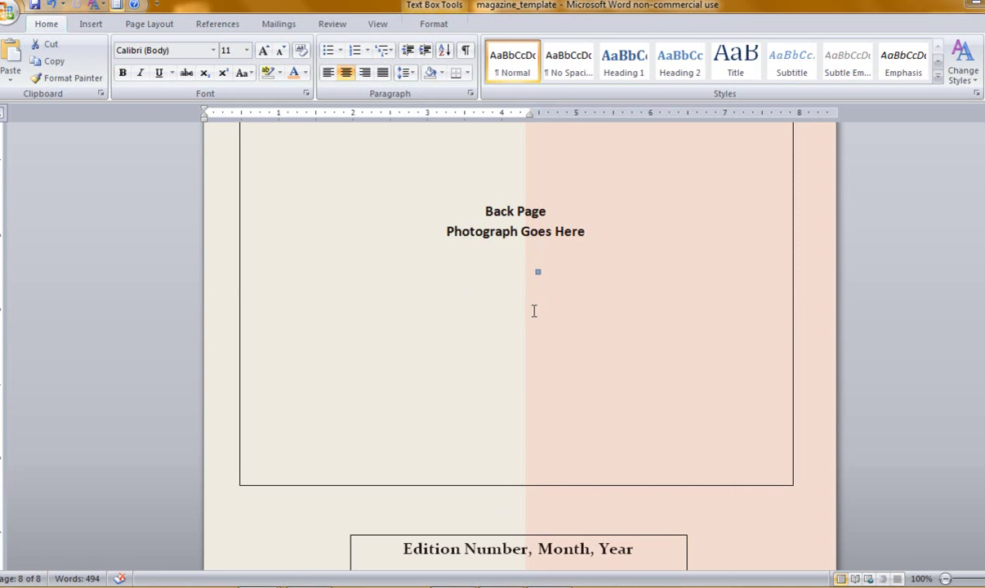
pyautogui.scroll(-3, 531, 308)
pyautogui.scroll(3, 526, 306)
# - Extend the cream panel's upper edge to the top of the back cover, then check its coverage down to the page's lower edge
pyautogui.scroll(6, 526, 306)
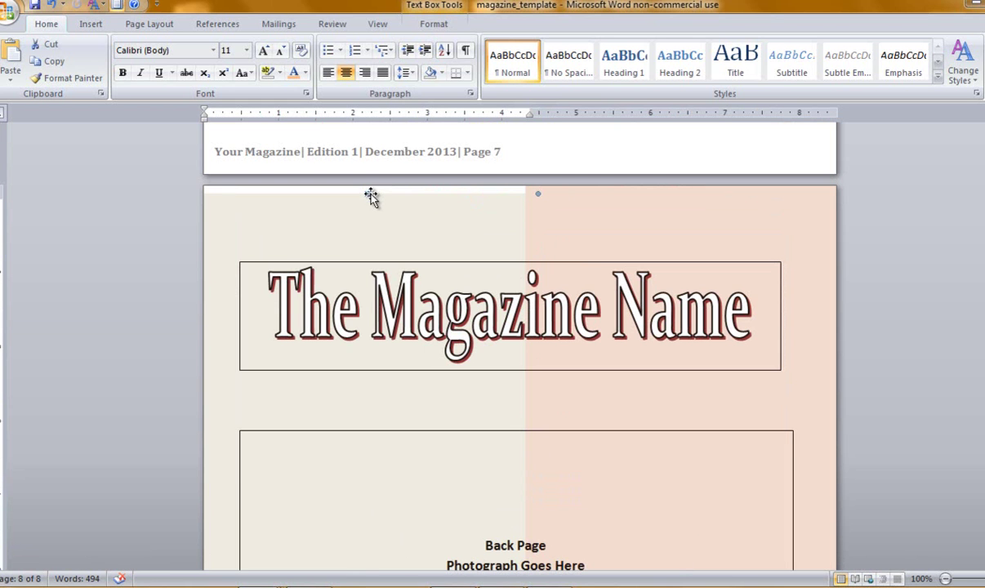
pyautogui.moveTo(367, 194); pyautogui.dragTo(368, 183)
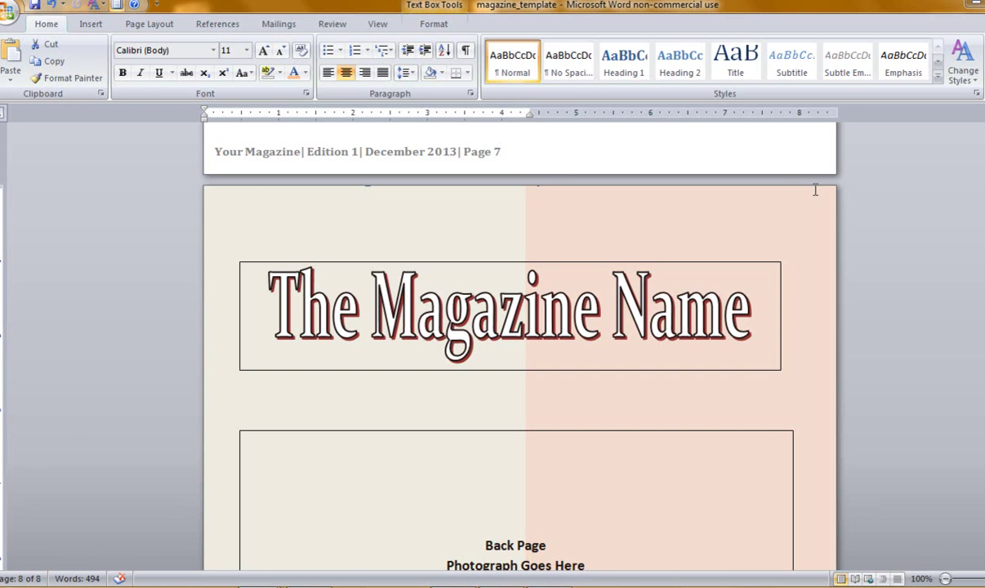
pyautogui.scroll(-10, 554, 212)
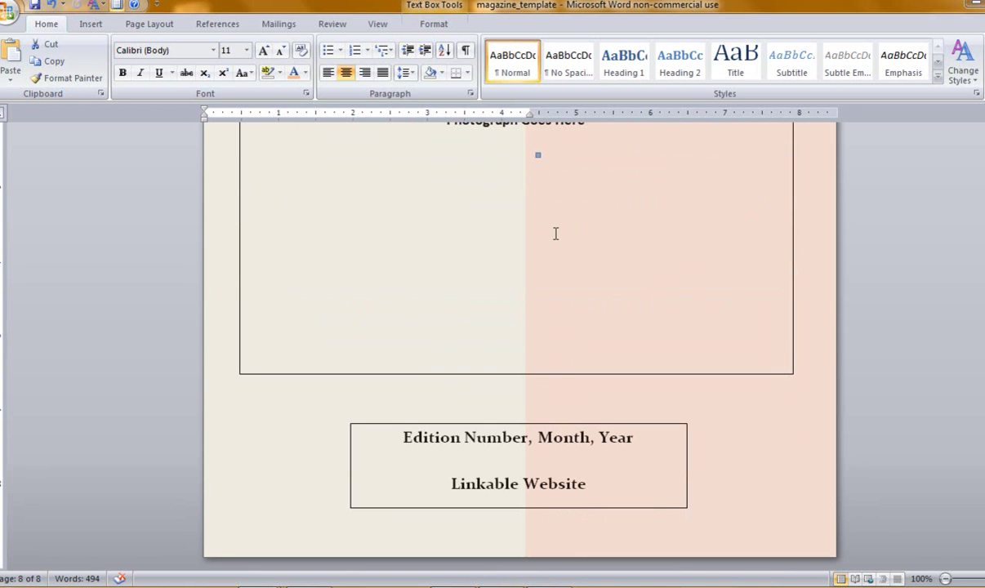